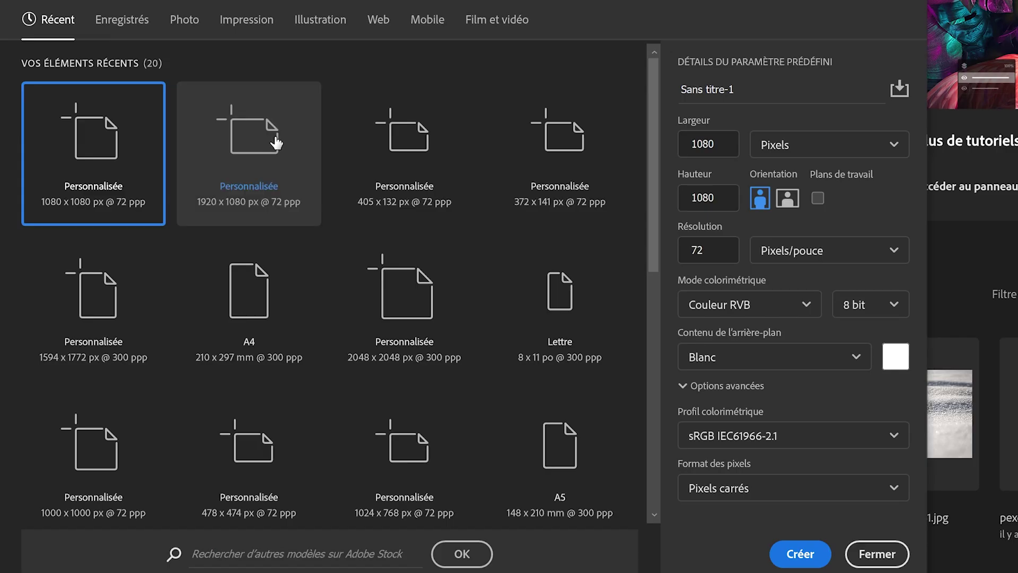
Step: Create a new blank white document from the 1920×1080 px preset
click(257, 133)
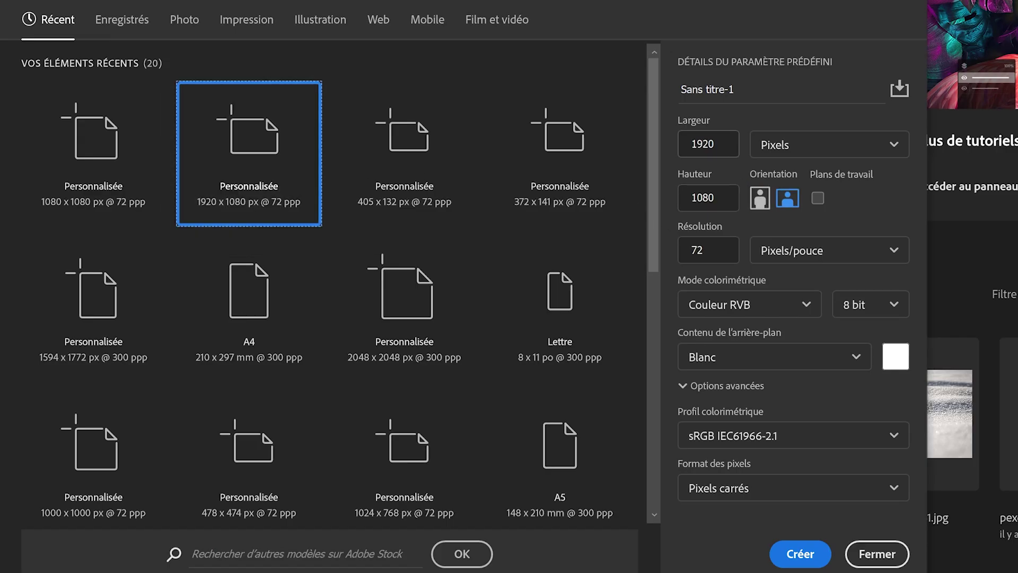
key(Tab)
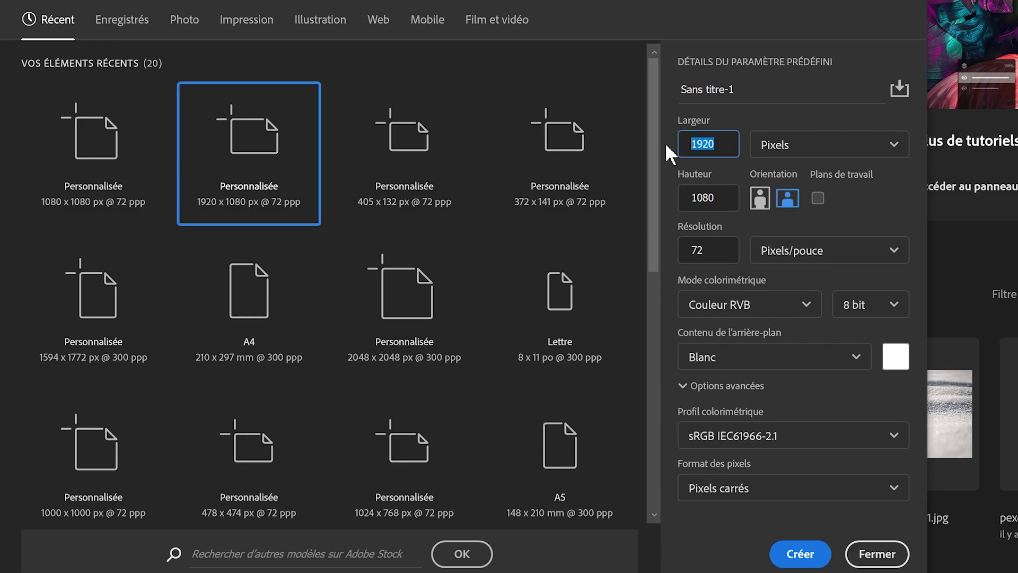
key(Tab)
key(Tab)
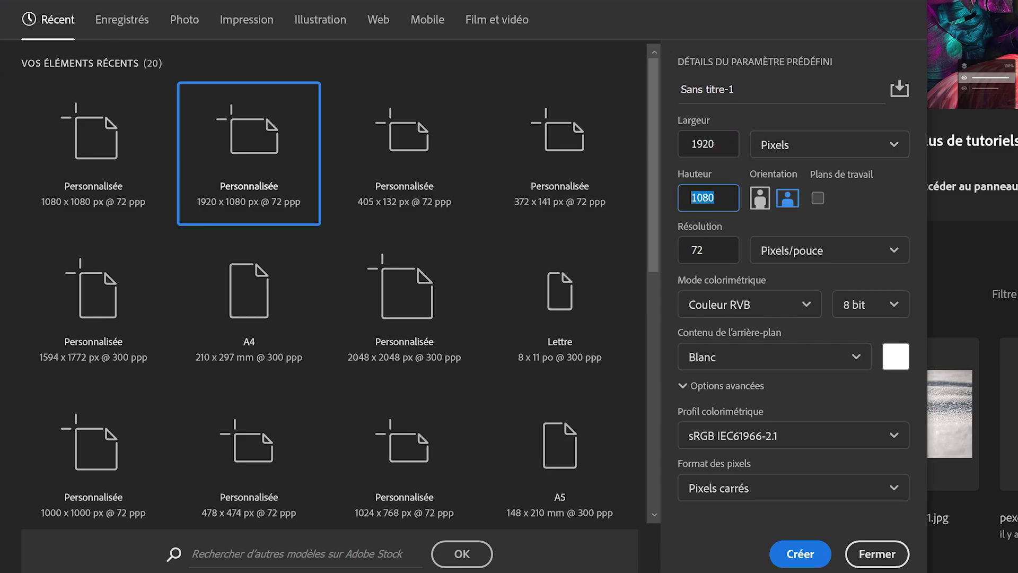
key(Return)
Step: Reposition the floating Navigation panel and make it smaller
drag(686, 63, 689, 54)
click(305, 6)
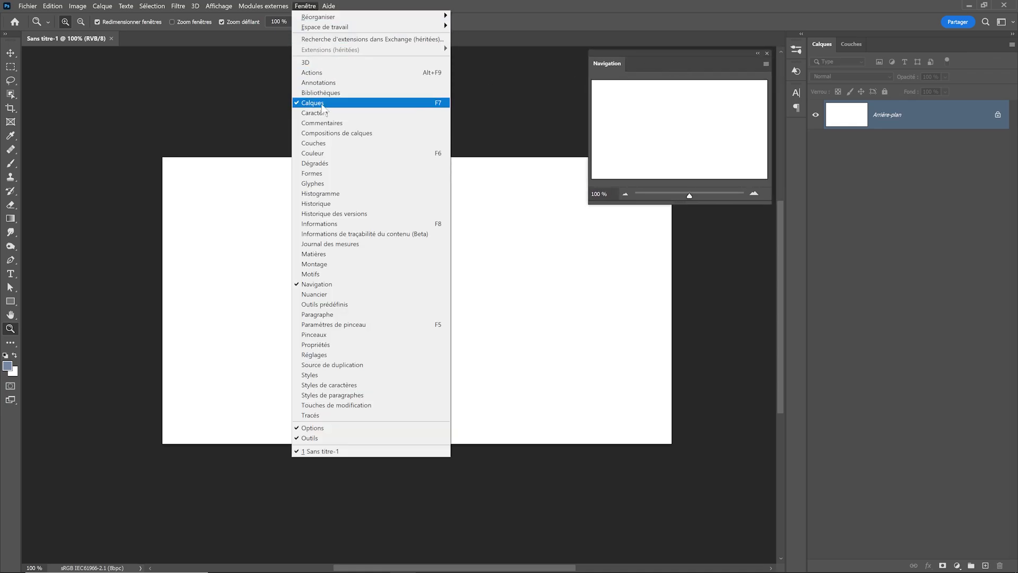
click(648, 50)
drag(648, 50, 659, 51)
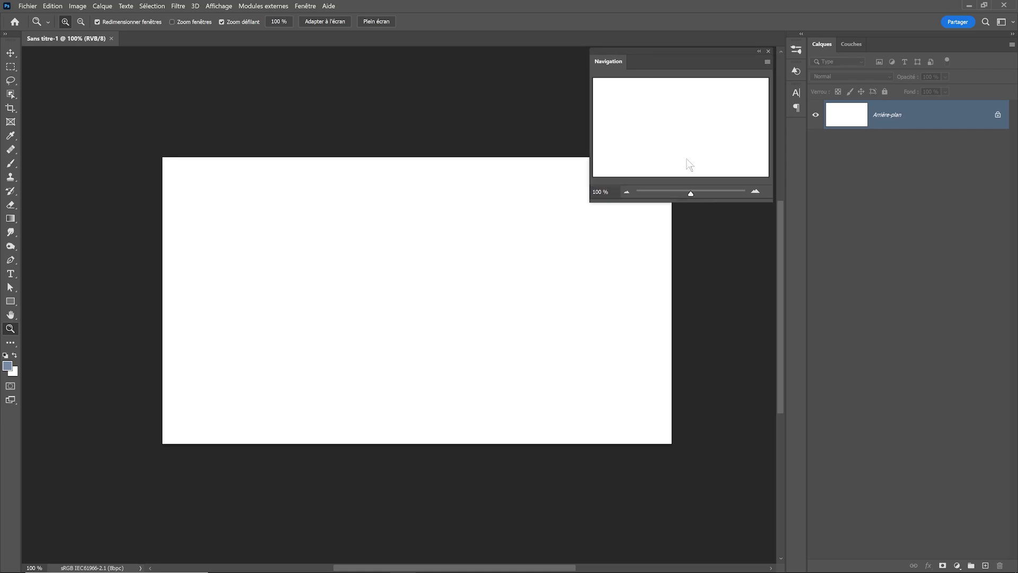
drag(674, 202, 673, 144)
click(251, 207)
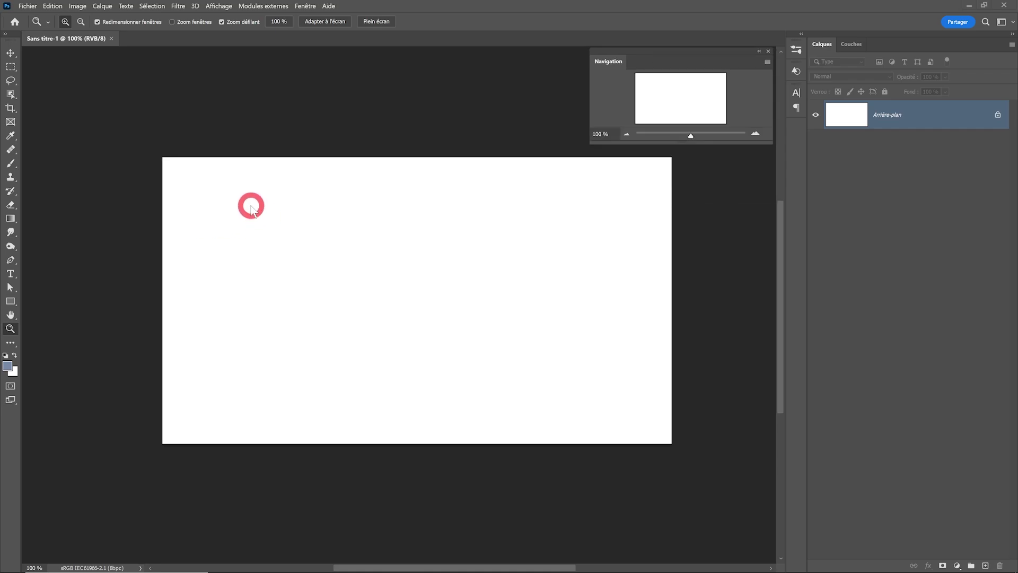
click(28, 5)
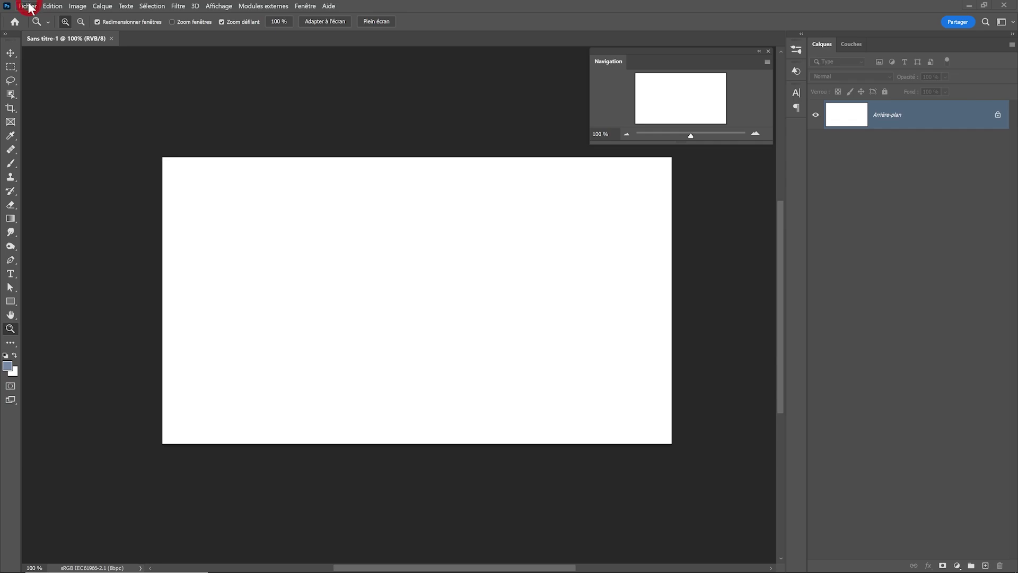
Step: Import and embed the snow photo, enlarge it past the canvas edges and move it down
click(51, 216)
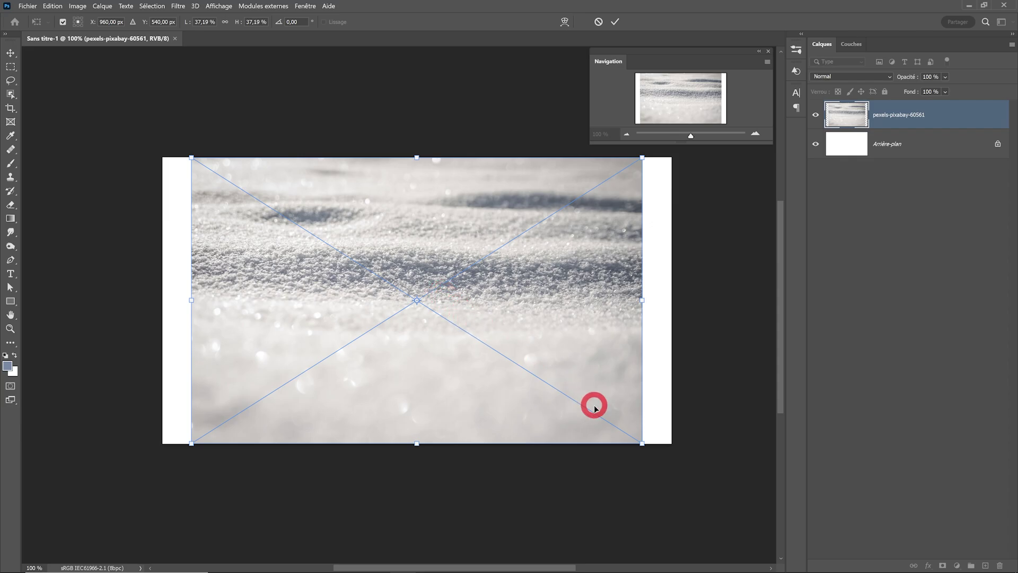
drag(642, 443, 679, 468)
drag(192, 469, 168, 477)
click(615, 22)
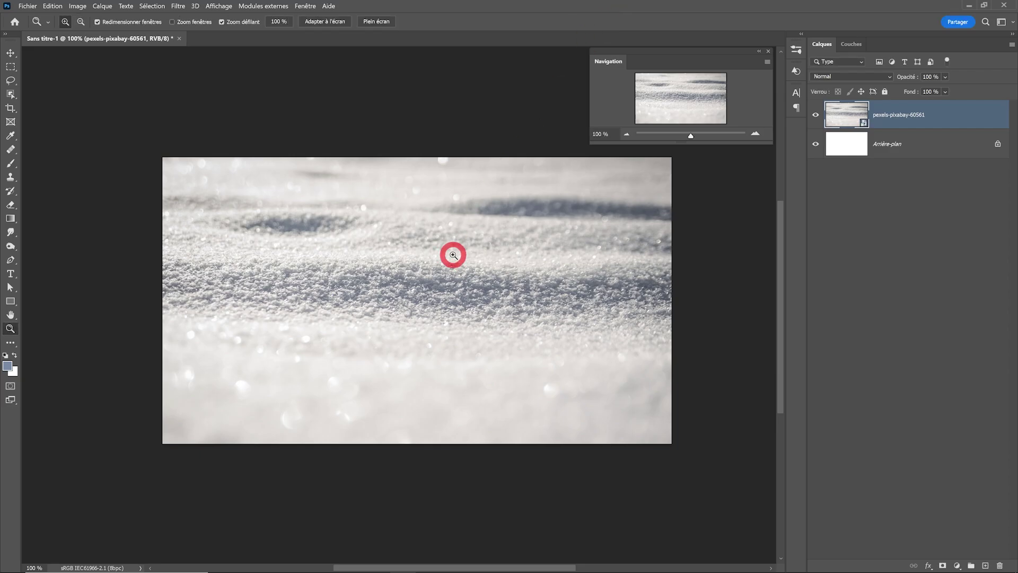
drag(400, 289, 400, 364)
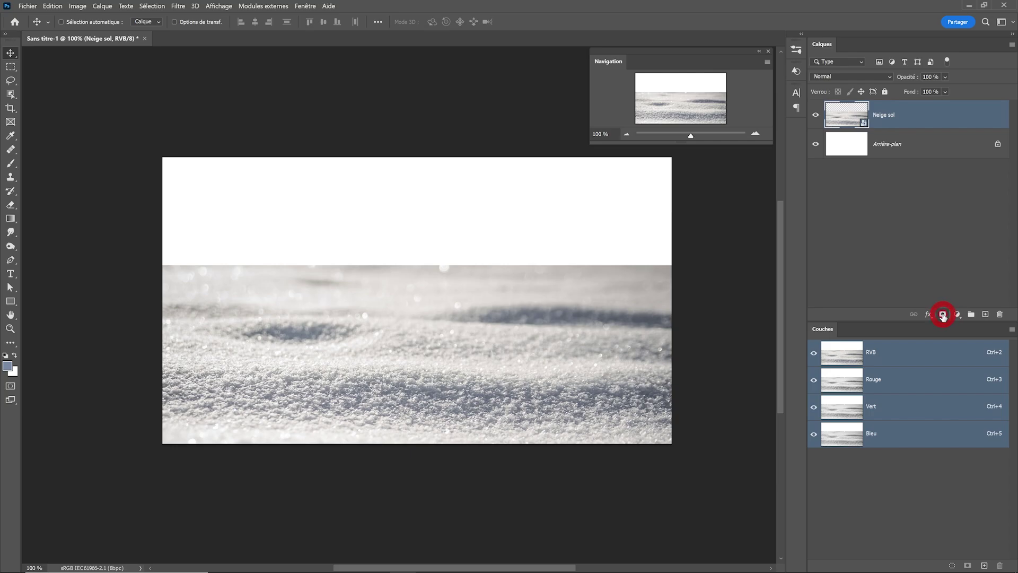
Step: Mask the Neige sol layer and paint black with a soft brush along its top
click(942, 316)
key(b)
key(d)
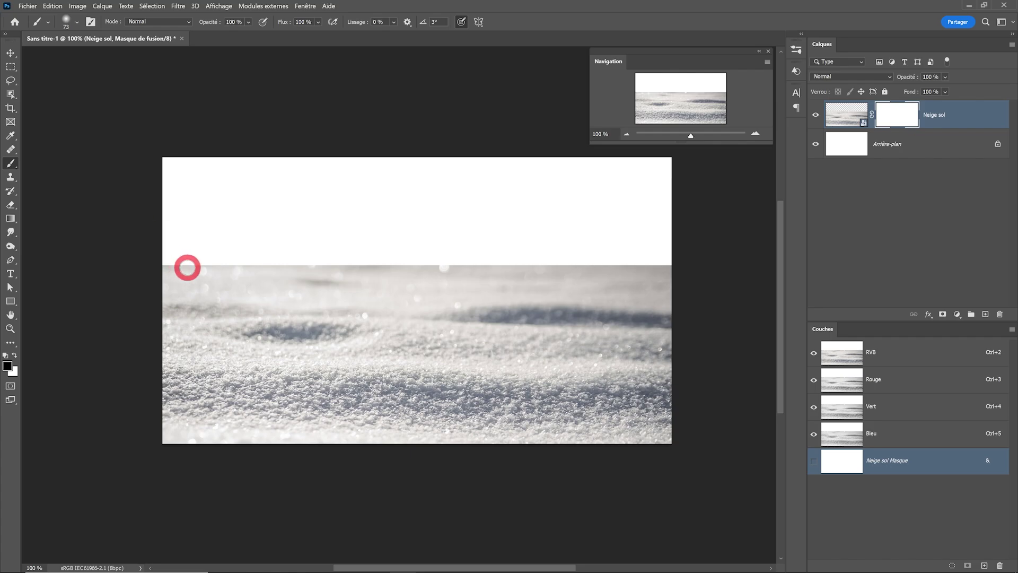
right_click(187, 268)
drag(277, 123, 305, 127)
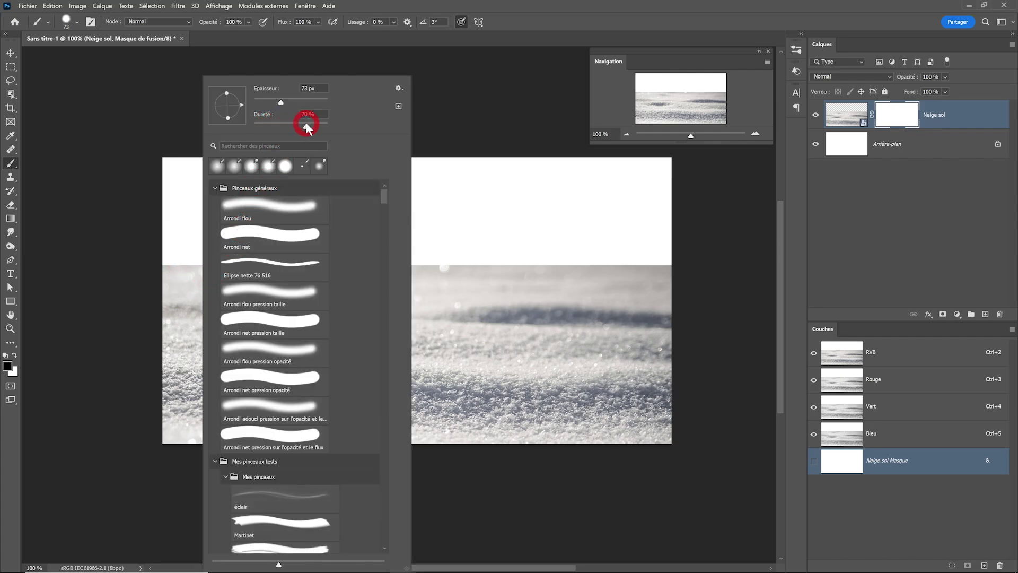
click(212, 30)
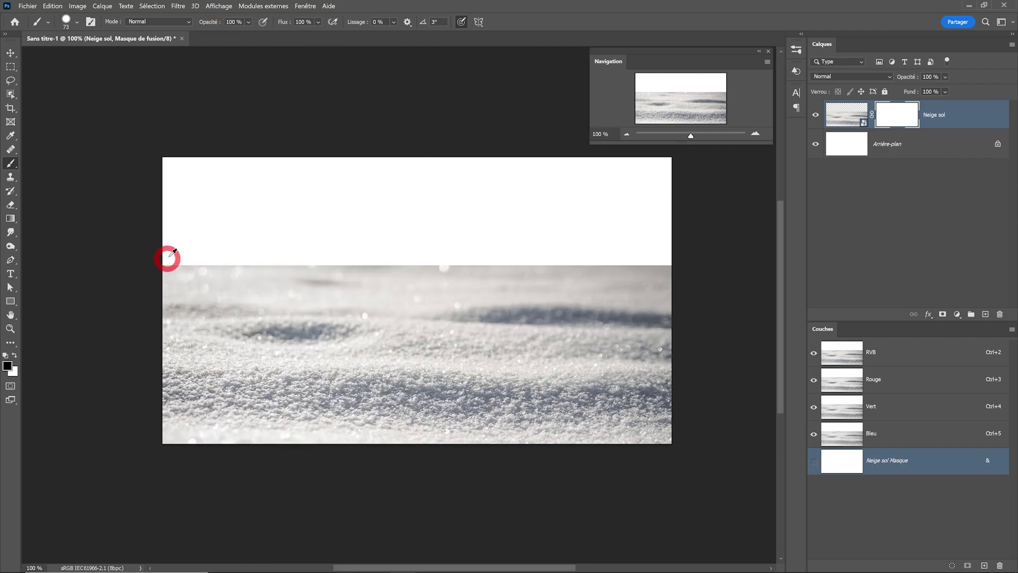
drag(168, 258, 650, 280)
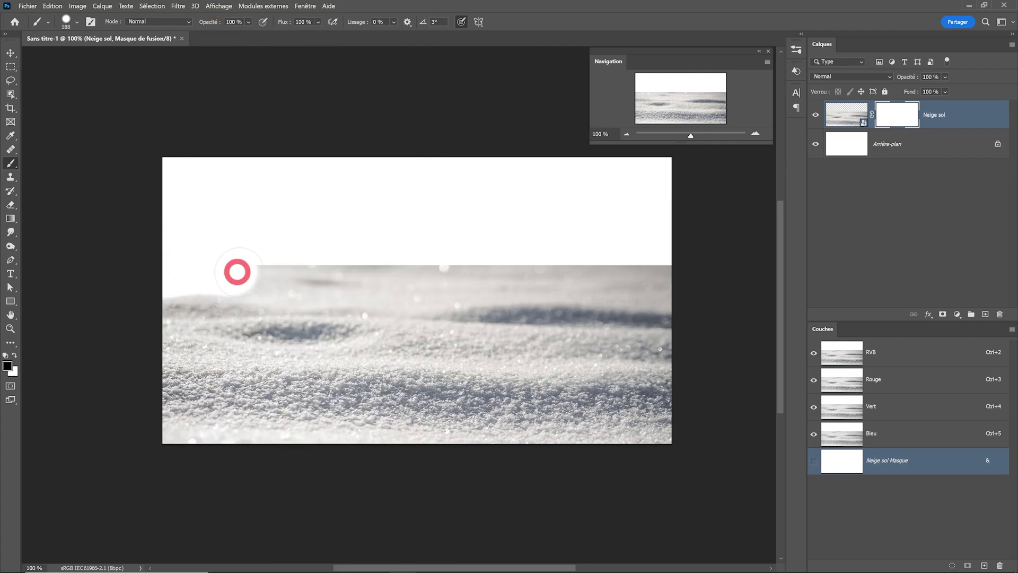
click(10, 68)
Step: Add a light blue Couleur unie fill layer, Fond 1, above Arrière-plan as the sky
click(912, 151)
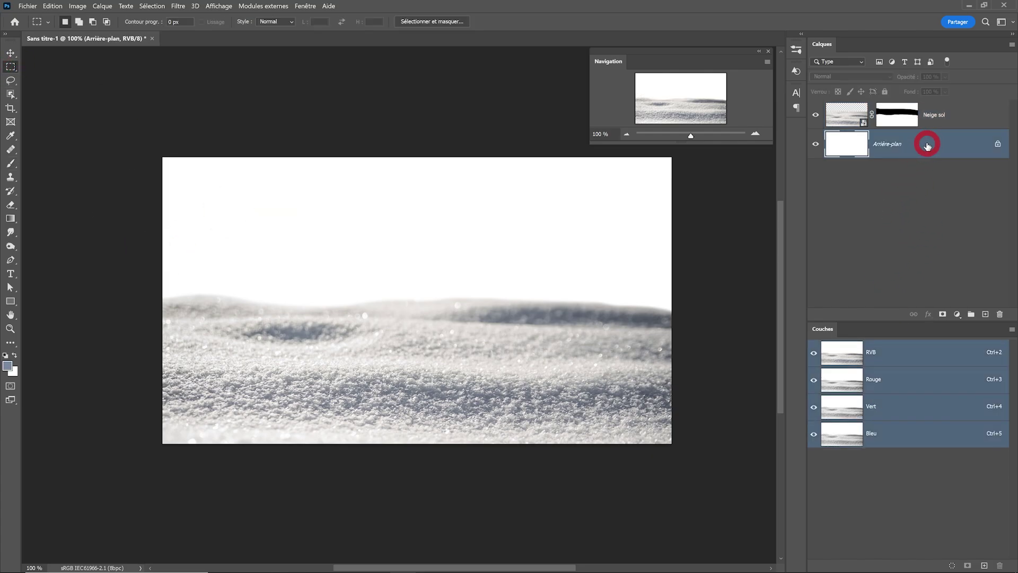
click(956, 315)
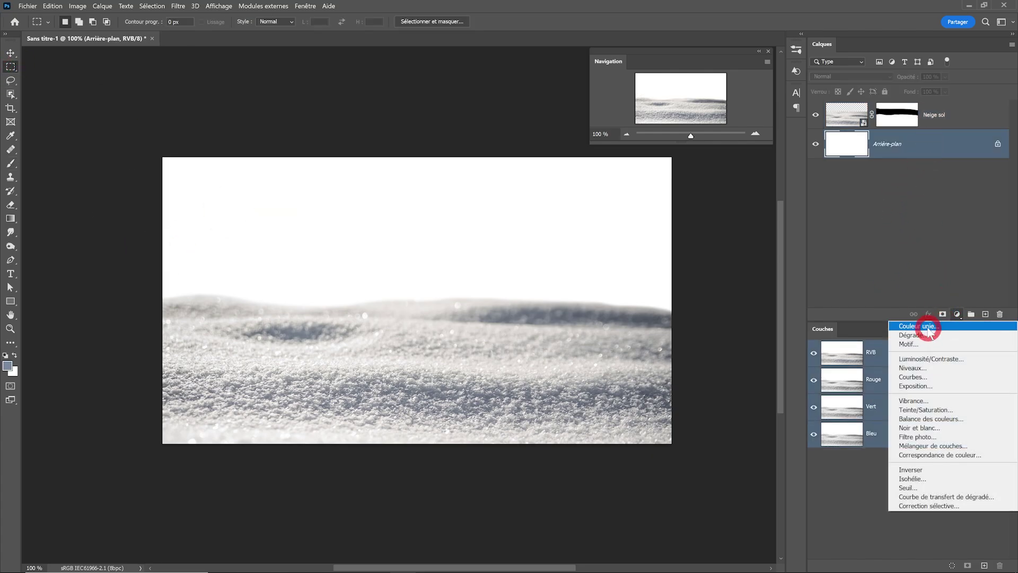
click(929, 327)
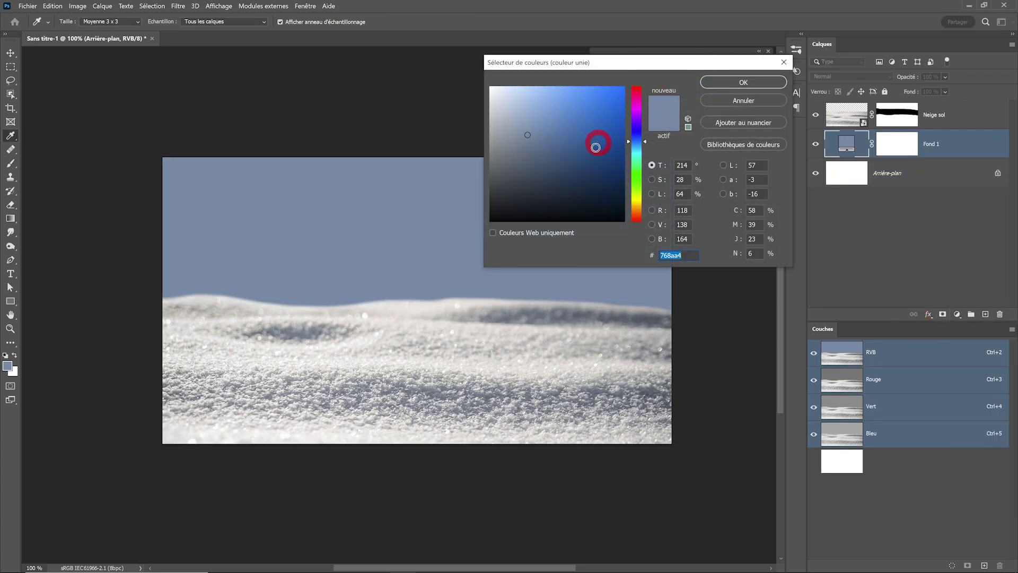
drag(640, 148, 639, 146)
mouse_move(609, 109)
mouse_down()
mouse_move(577, 110)
mouse_move(546, 91)
mouse_up()
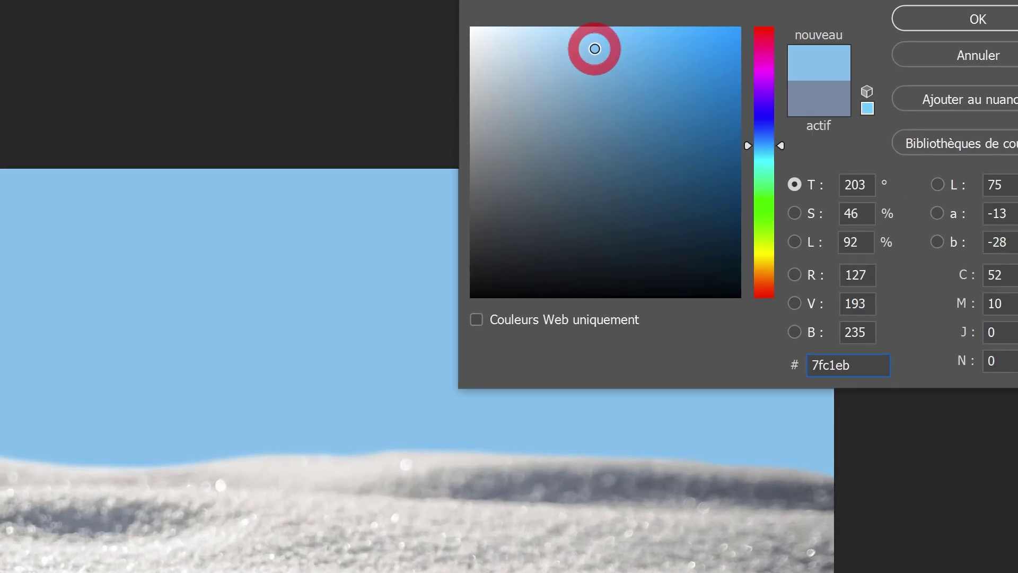
drag(546, 92, 558, 101)
click(729, 83)
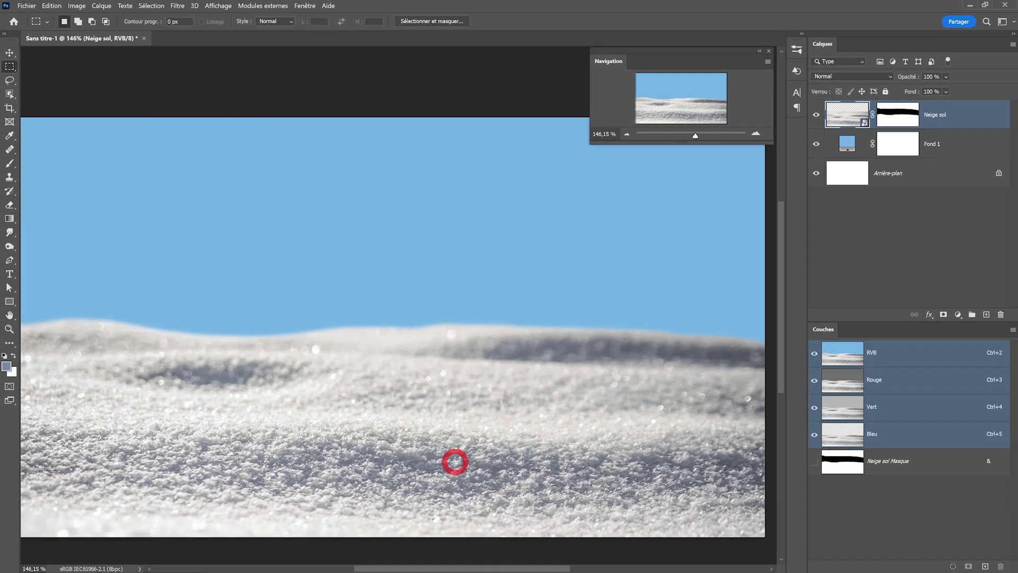
Step: Duplicate Fond 1 above Neige sol, with Couleur blend mode and 20% opacity
click(952, 151)
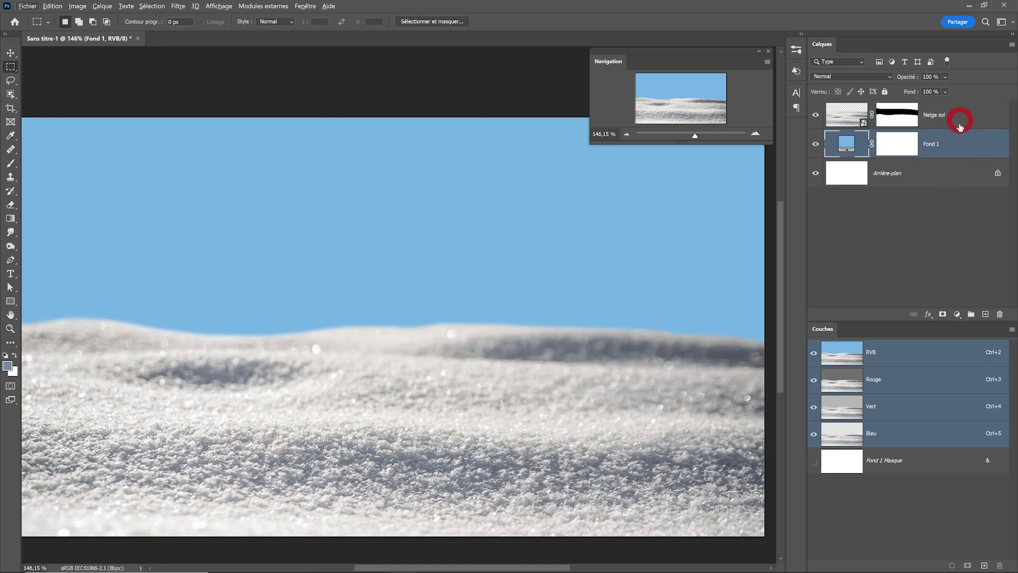
drag(958, 144, 957, 109)
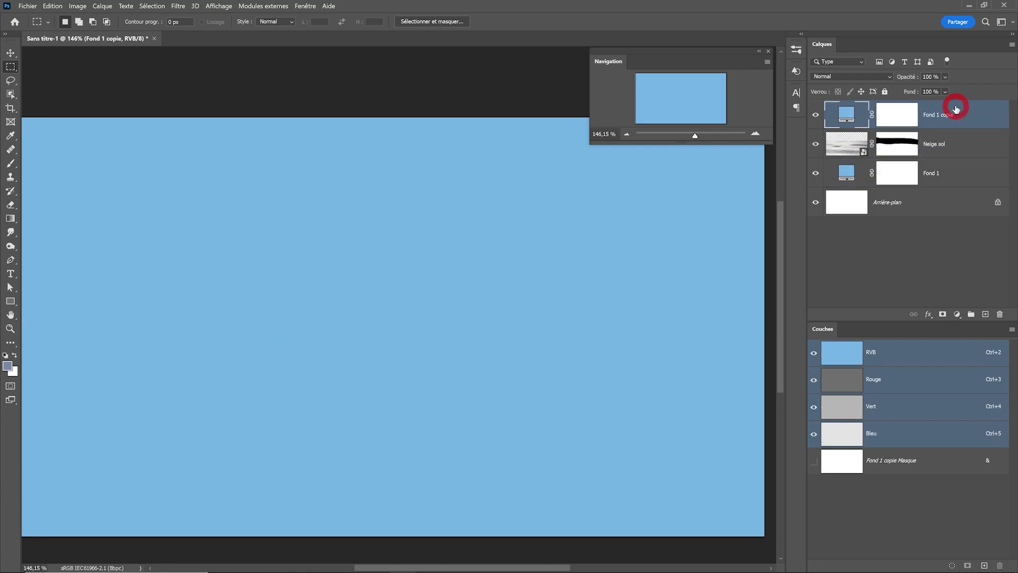
click(842, 77)
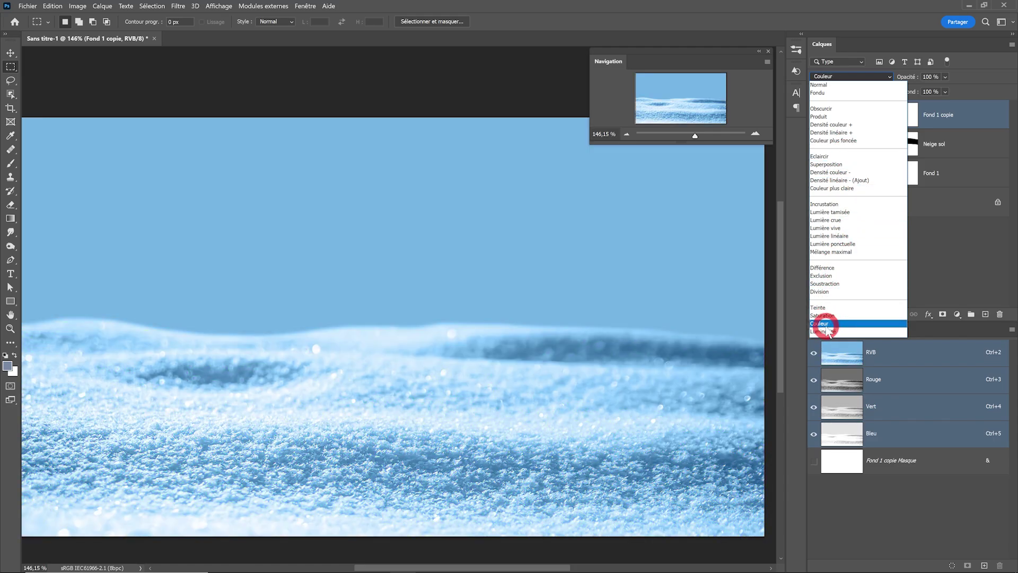
click(825, 323)
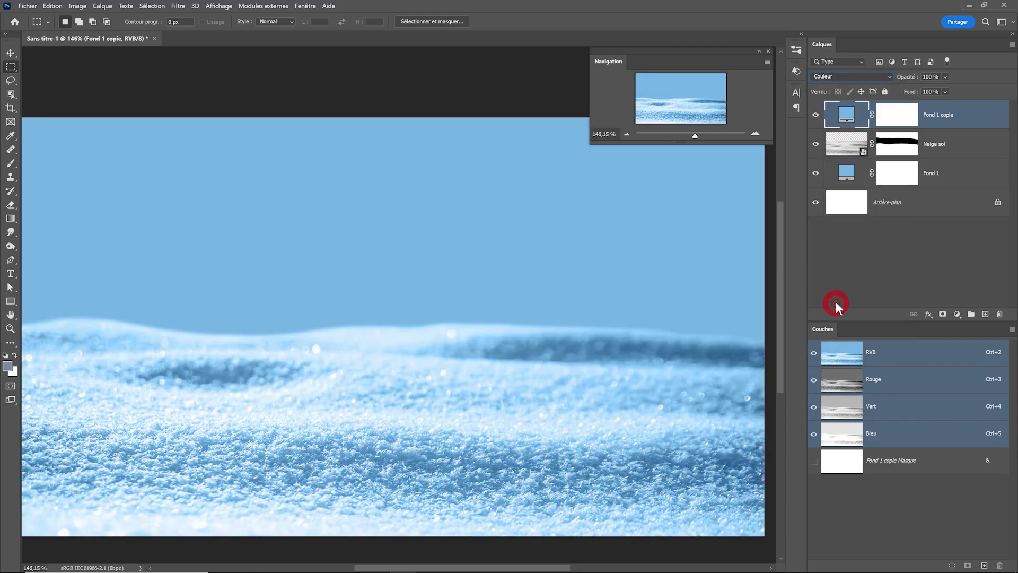
drag(911, 77, 880, 79)
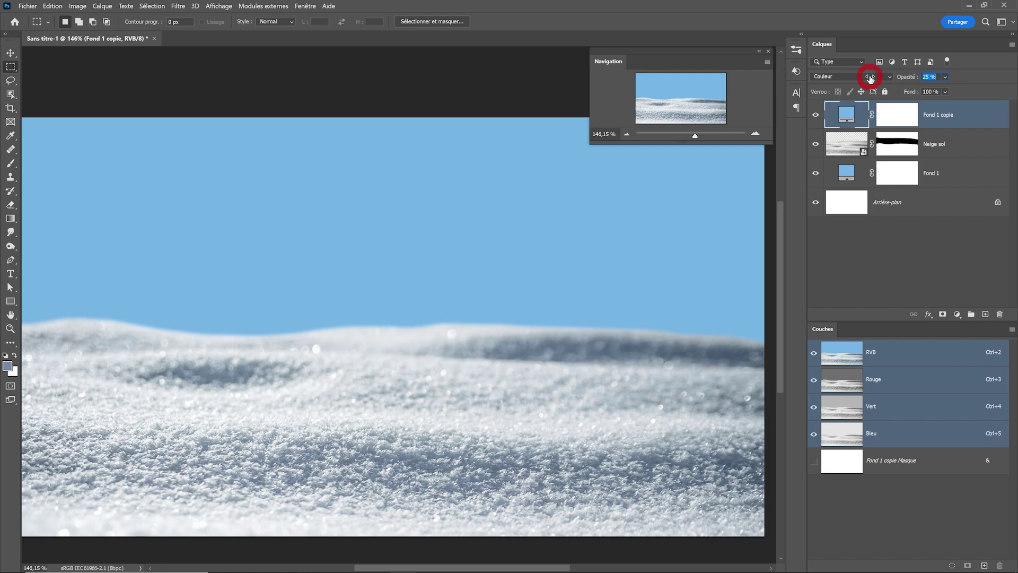
drag(868, 79, 865, 79)
click(816, 114)
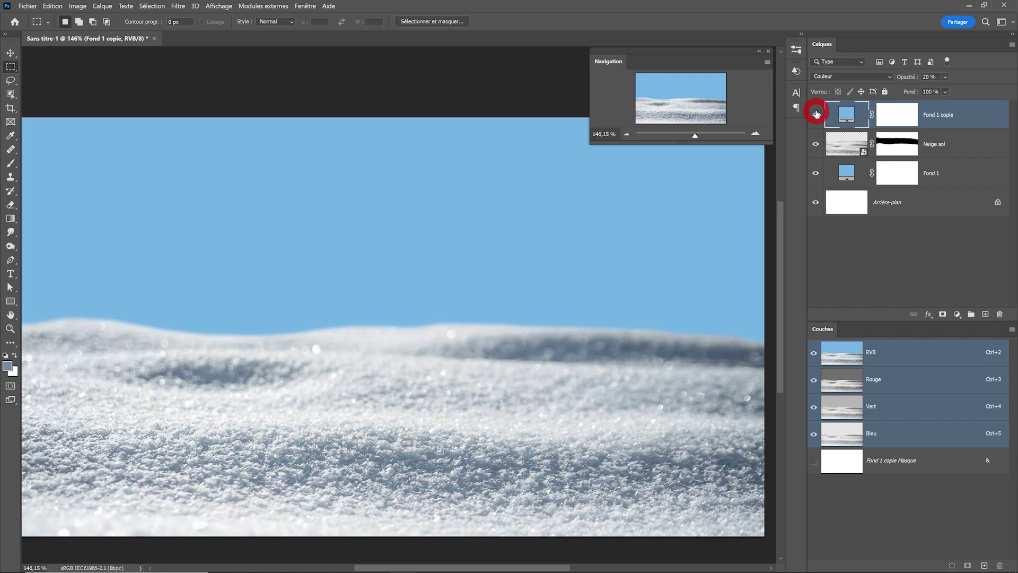
click(816, 114)
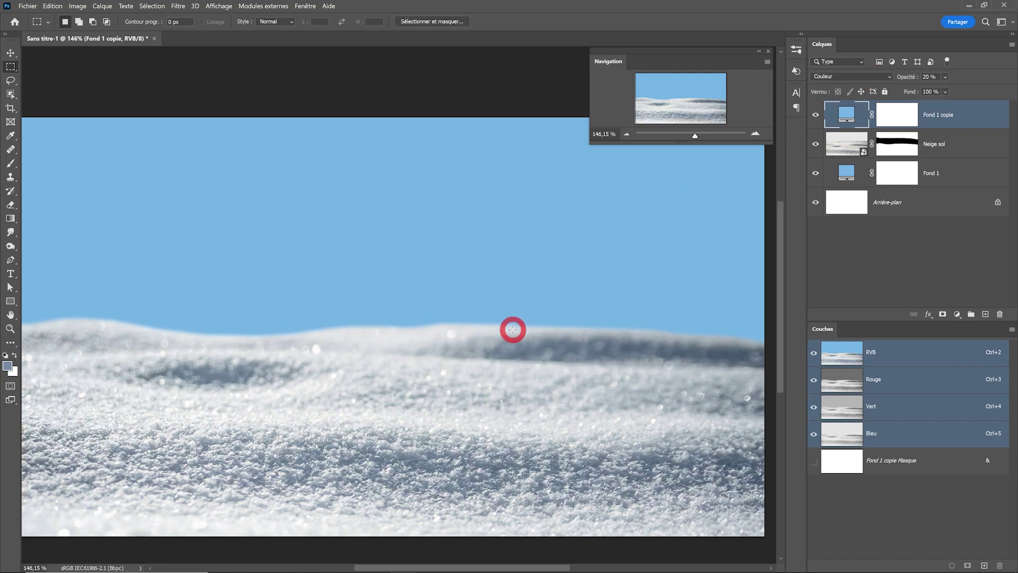
key(ctrl+1)
drag(528, 229, 352, 175)
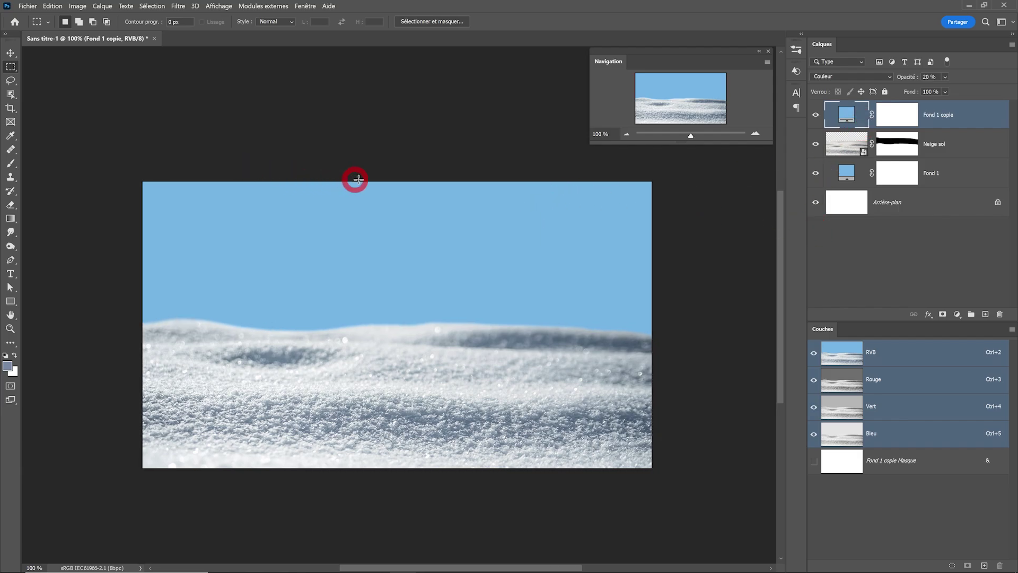
click(33, 7)
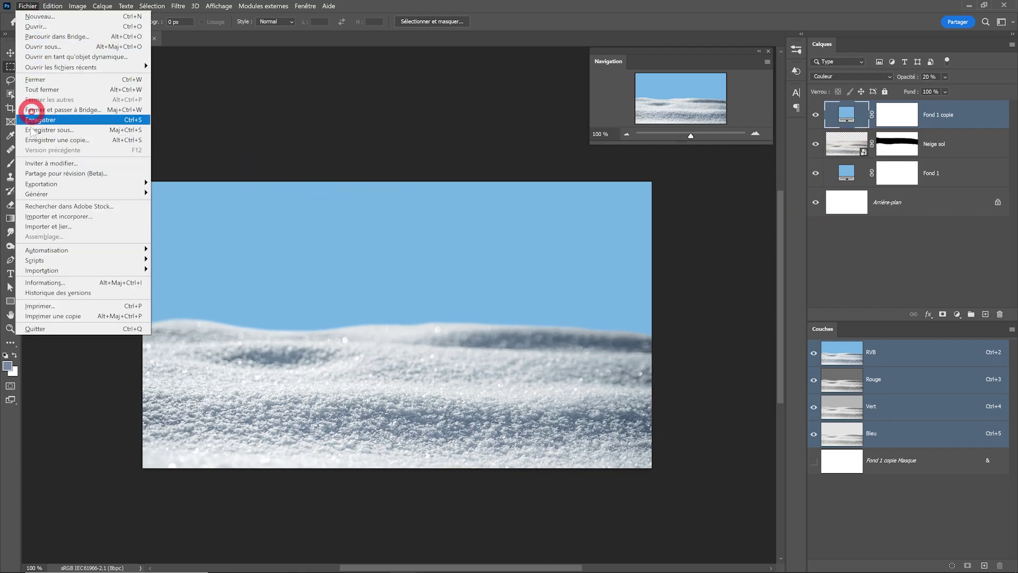
Step: Place the bokeh snowflake photo scaled to fill the canvas, blended in Superposition mode
click(42, 216)
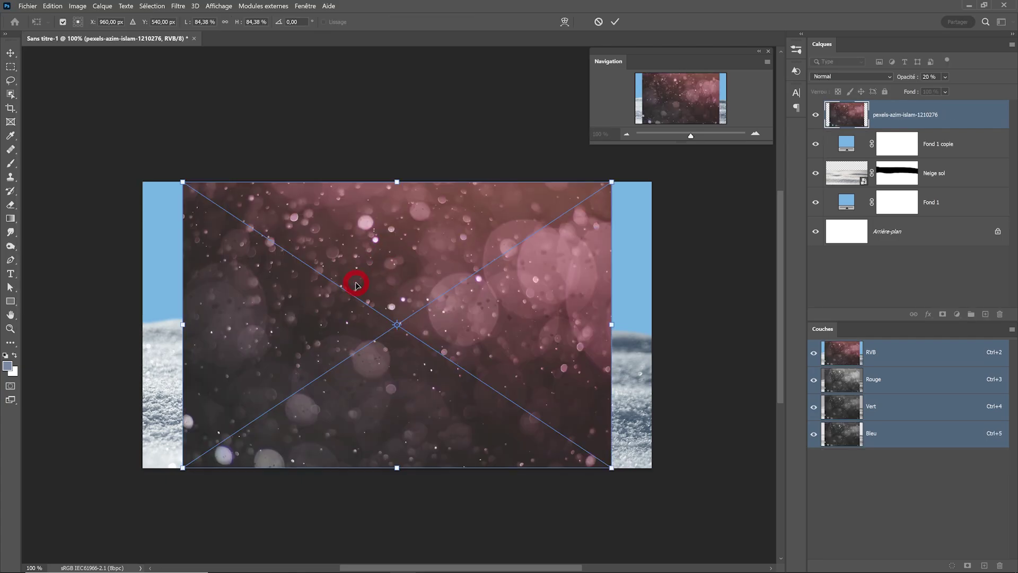
drag(612, 468, 653, 496)
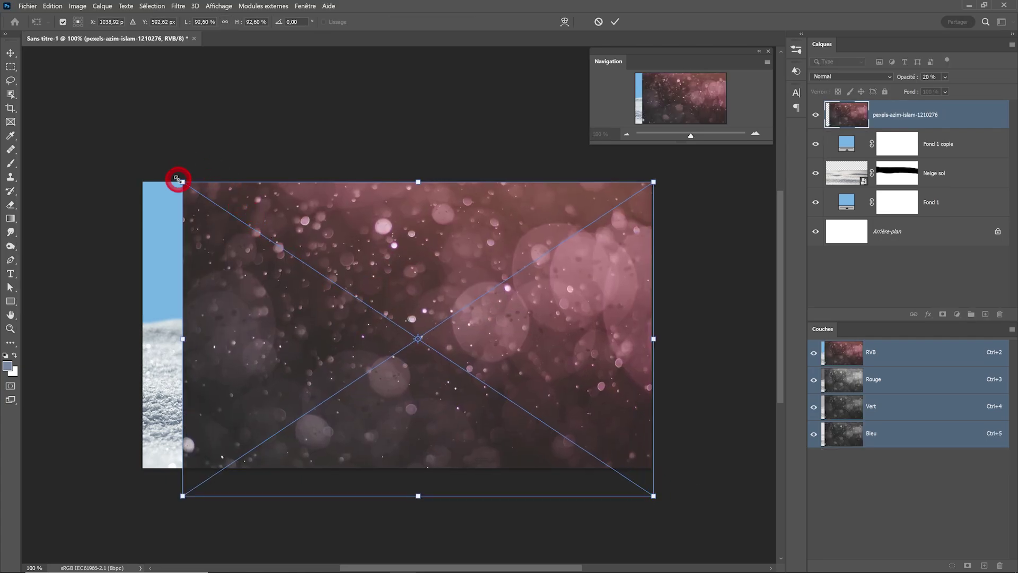
drag(177, 179, 141, 156)
key(Return)
click(851, 76)
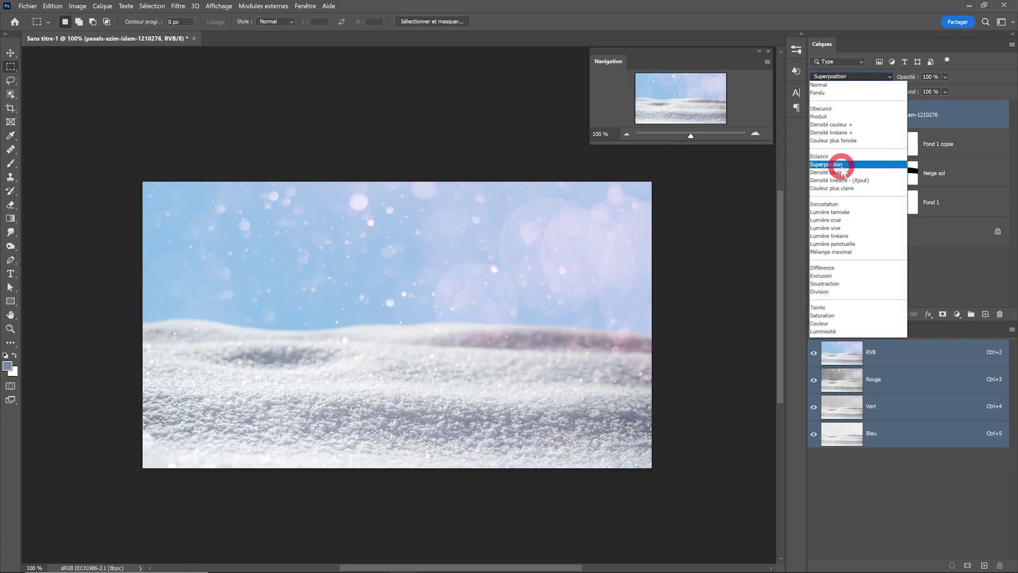
click(843, 166)
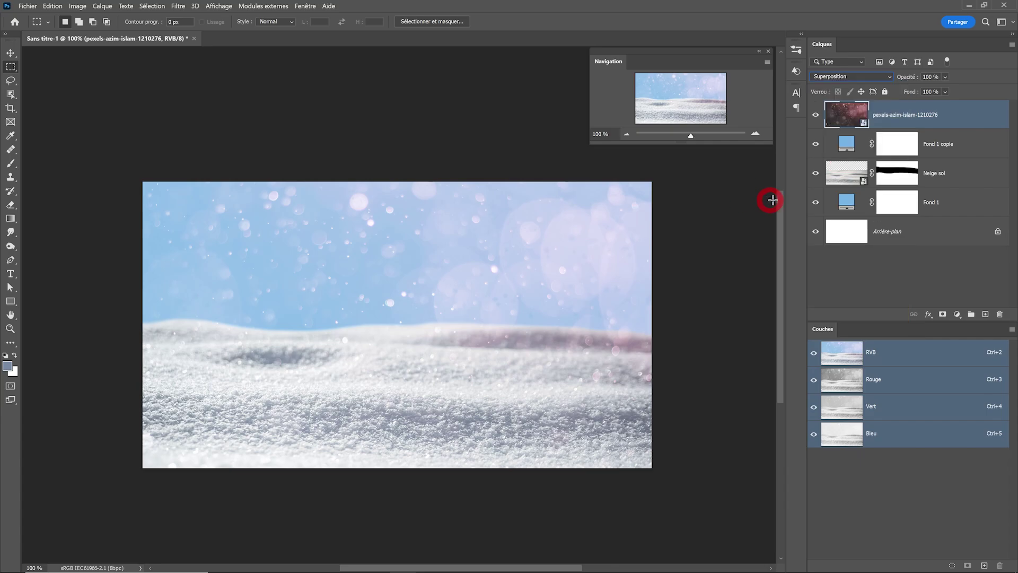
ctrl+click(542, 281)
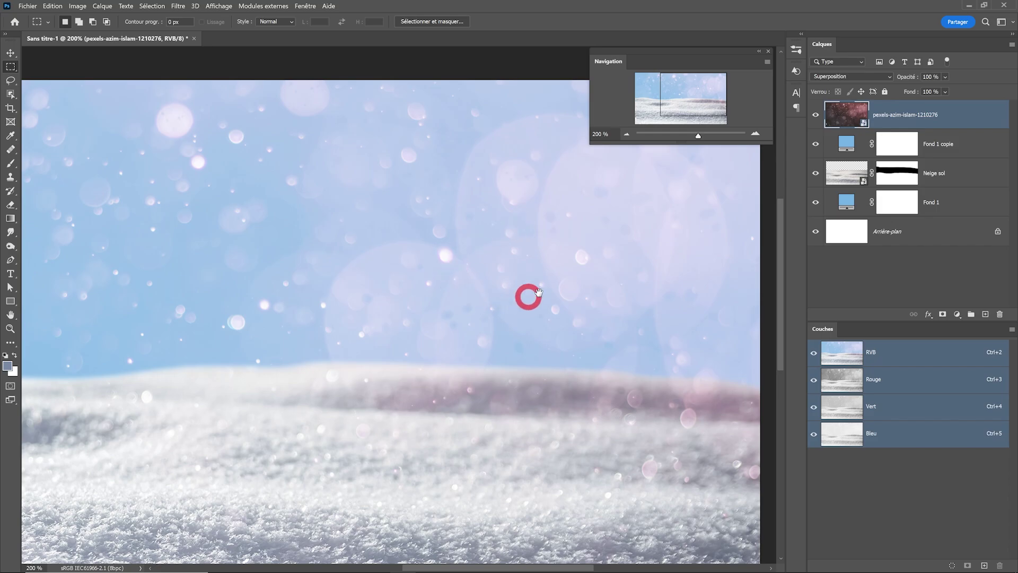
alt+click(538, 292)
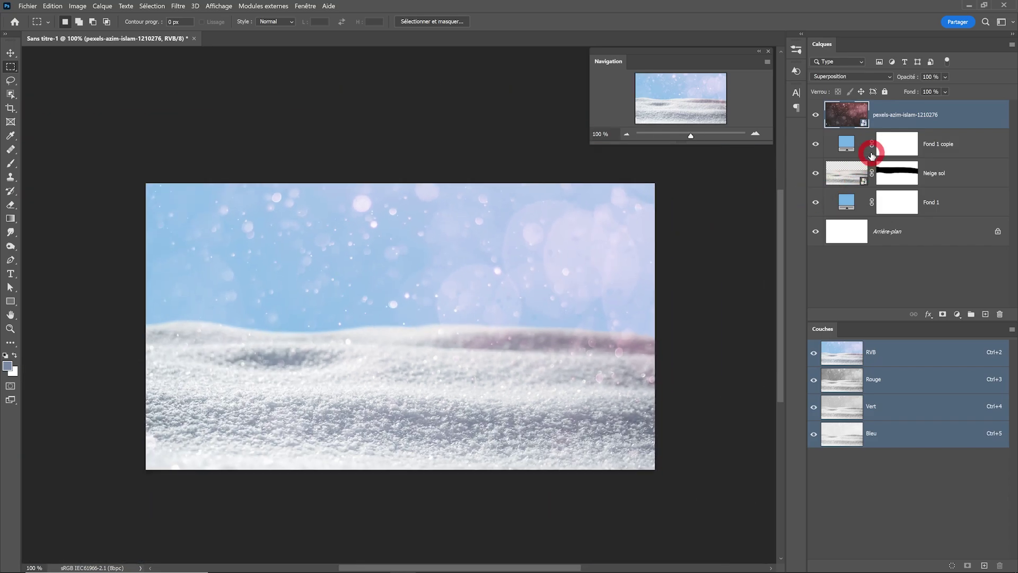
click(939, 277)
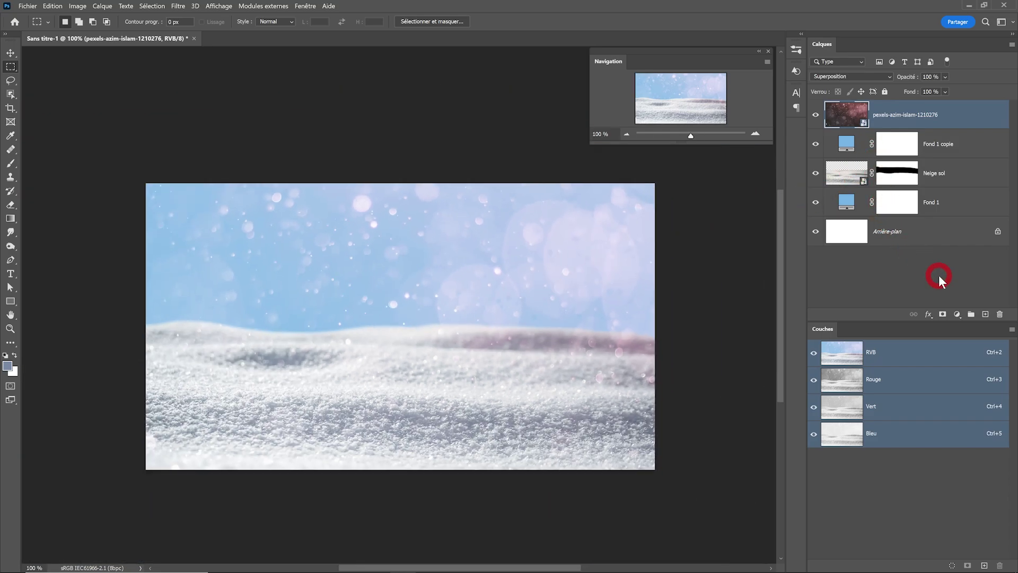
Step: Add a clipped Correction sélective on Rouges: Cyan +85, Magenta -8, Jaune -14
click(957, 315)
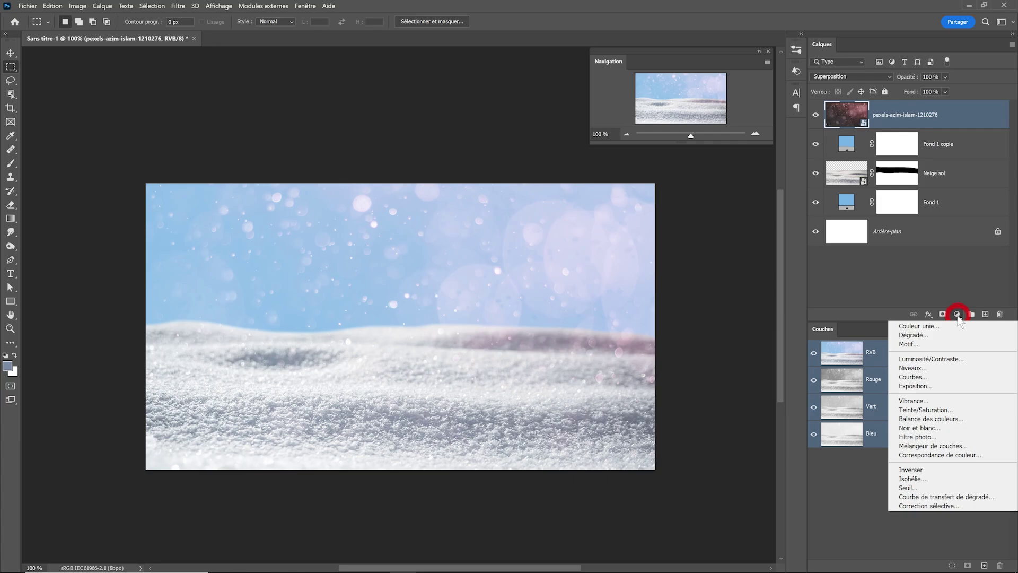
click(928, 507)
click(653, 439)
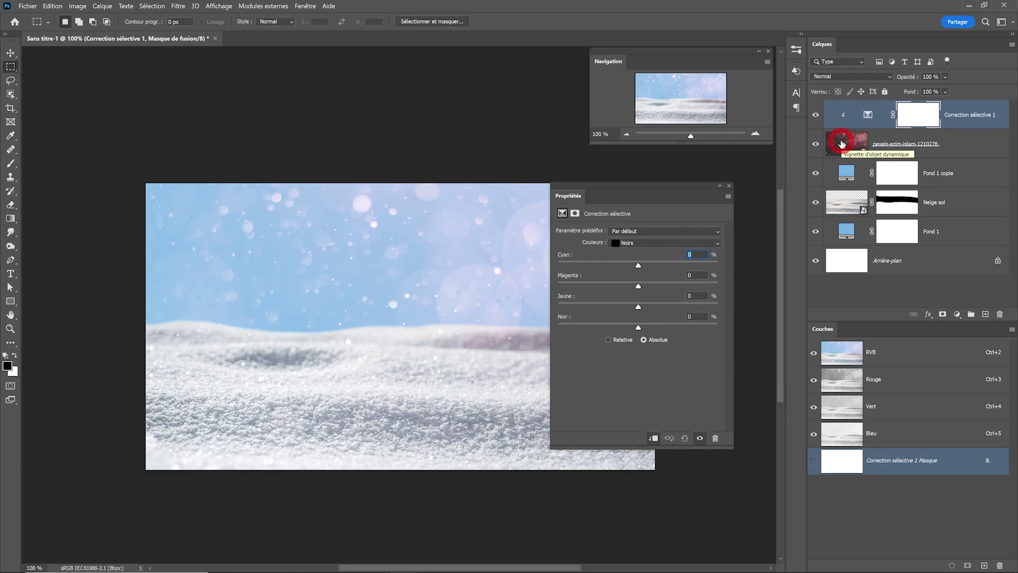
click(635, 243)
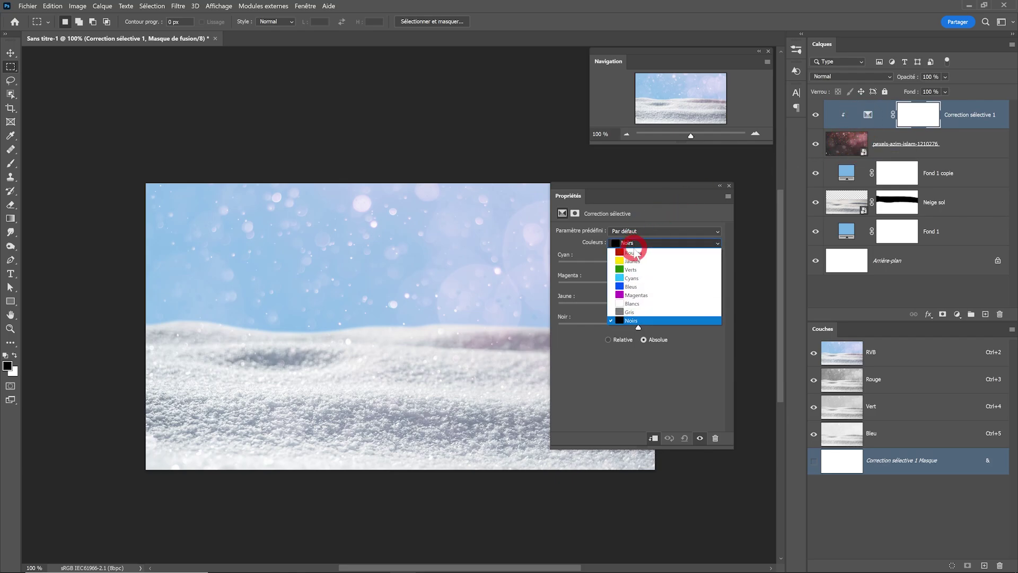
click(636, 253)
drag(638, 262, 706, 261)
drag(723, 193, 328, 112)
click(304, 359)
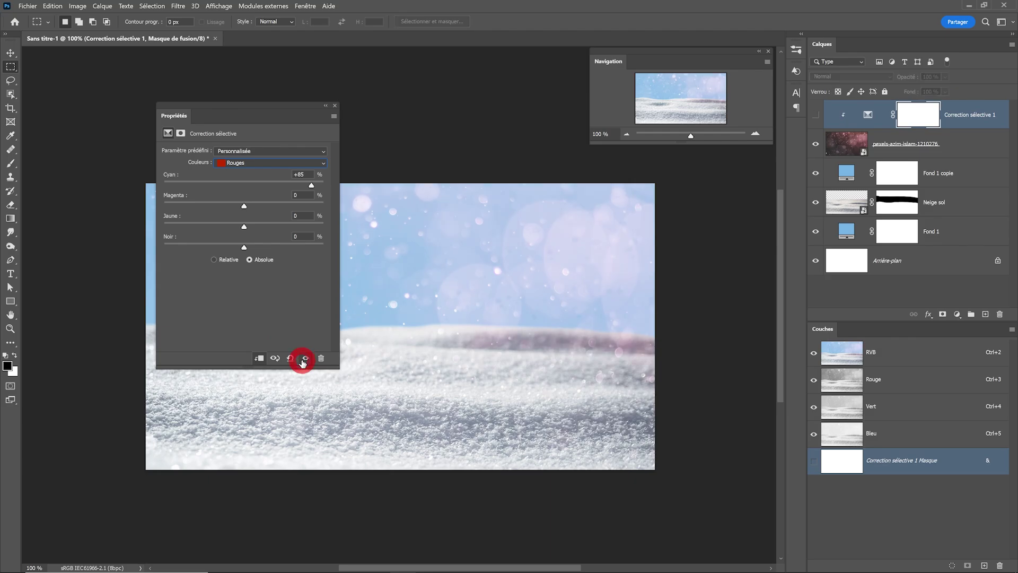
click(305, 359)
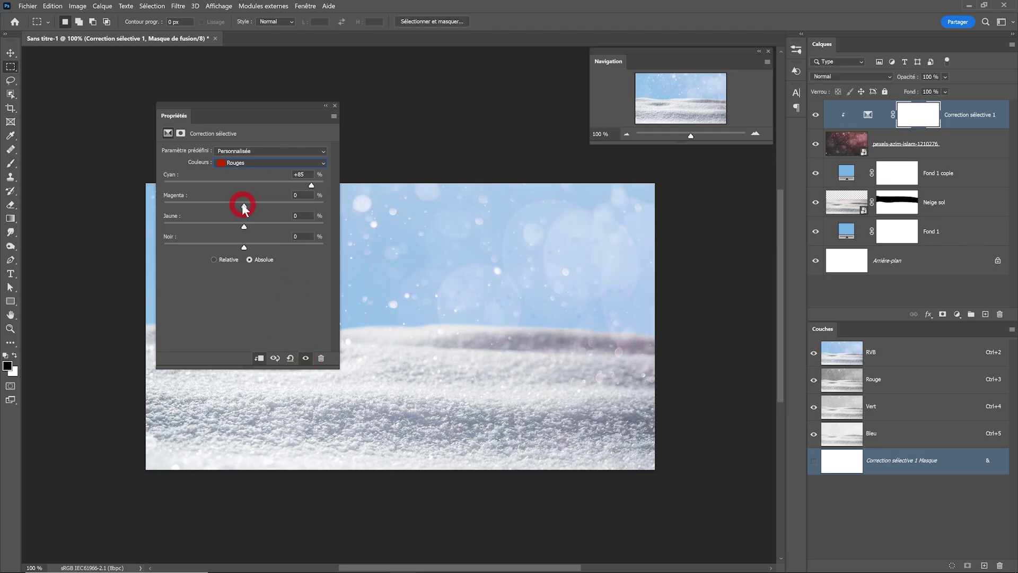
mouse_move(221, 208)
mouse_down()
mouse_move(200, 204)
mouse_move(237, 224)
mouse_move(196, 228)
mouse_up()
click(530, 293)
click(727, 177)
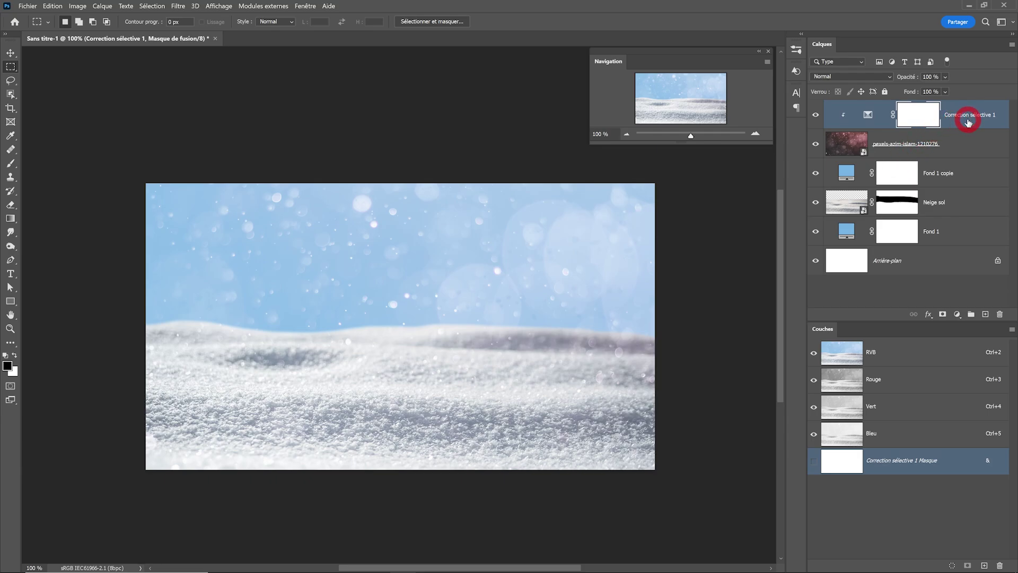
Step: Group the background layers into a group named Fond
shift+click(965, 233)
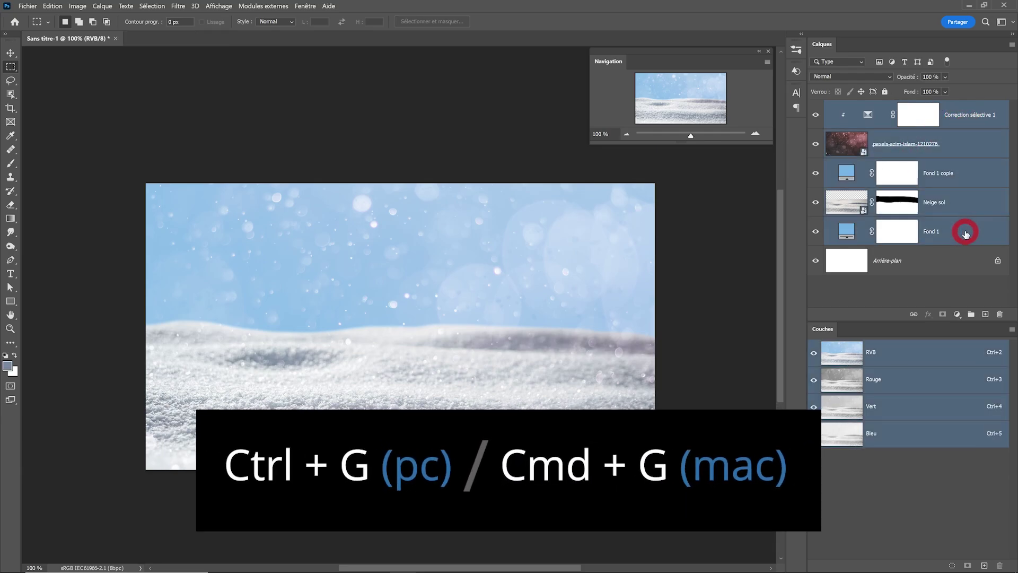
key(ctrl+g)
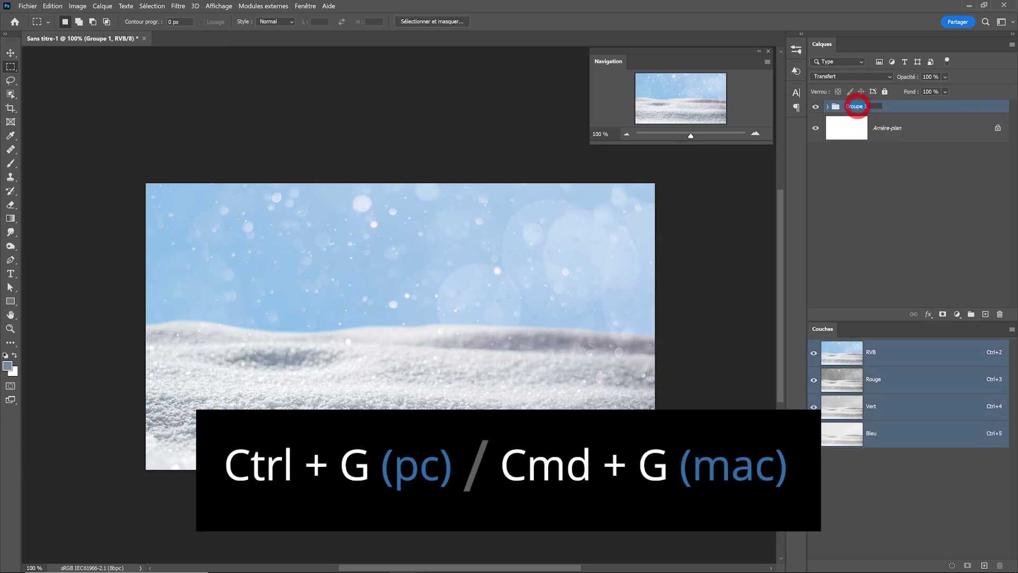
text(nd)
key(Return)
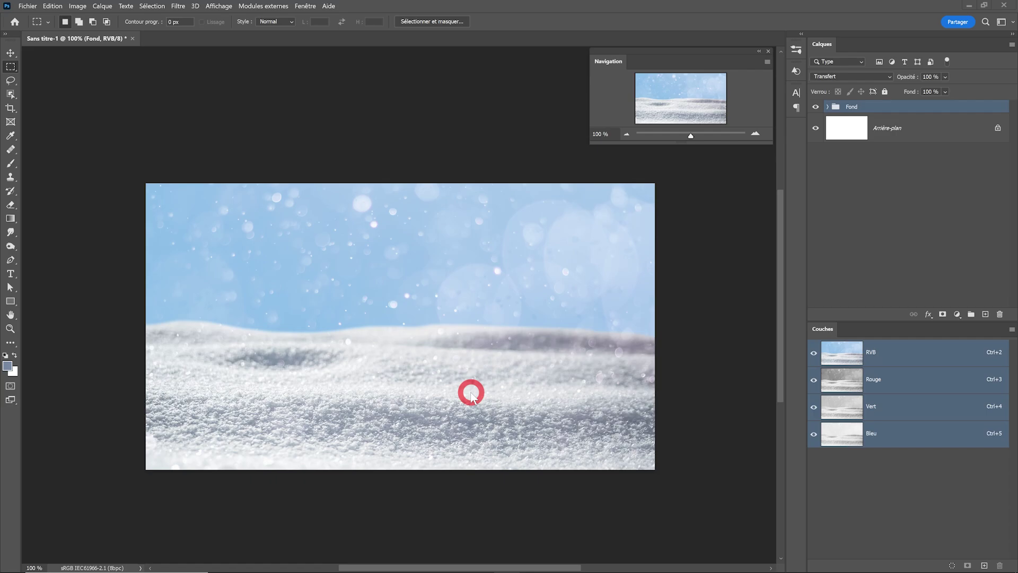
Step: Add new layer Calque 1 and set the Brush to 100% hardness, 52 px
click(10, 165)
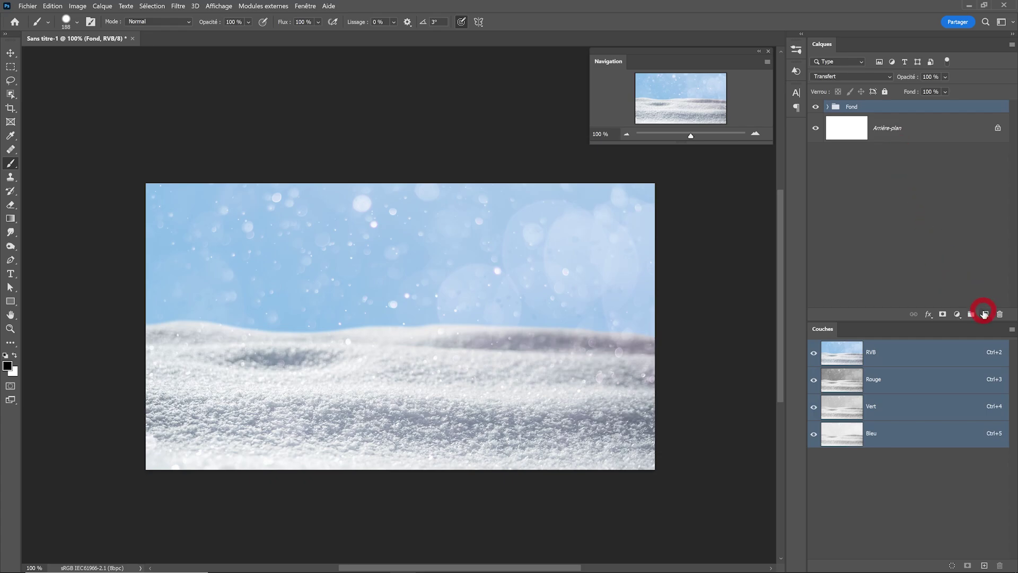
click(986, 316)
right_click(329, 291)
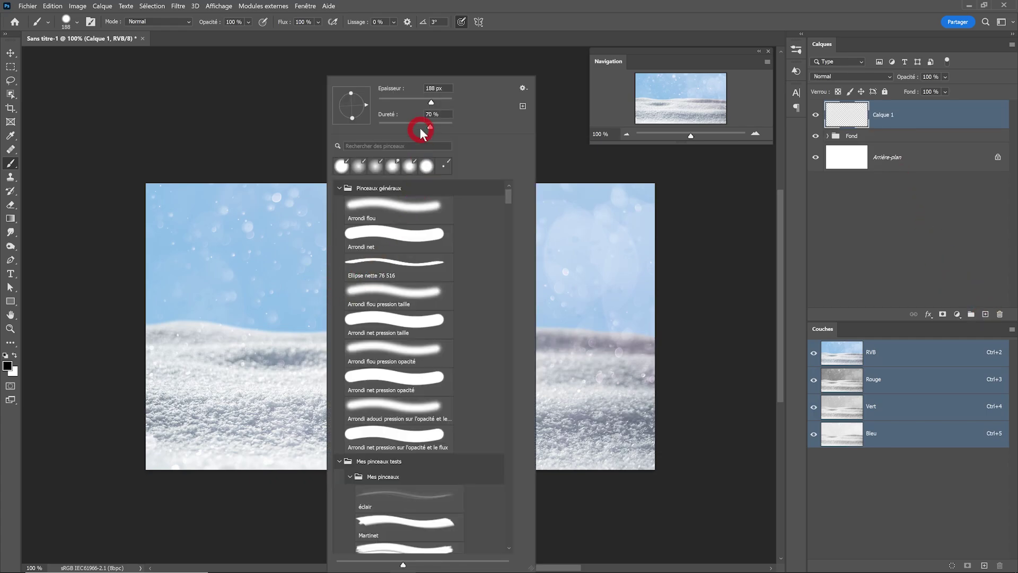
mouse_move(430, 125)
mouse_down()
mouse_move(470, 127)
mouse_move(414, 103)
mouse_up()
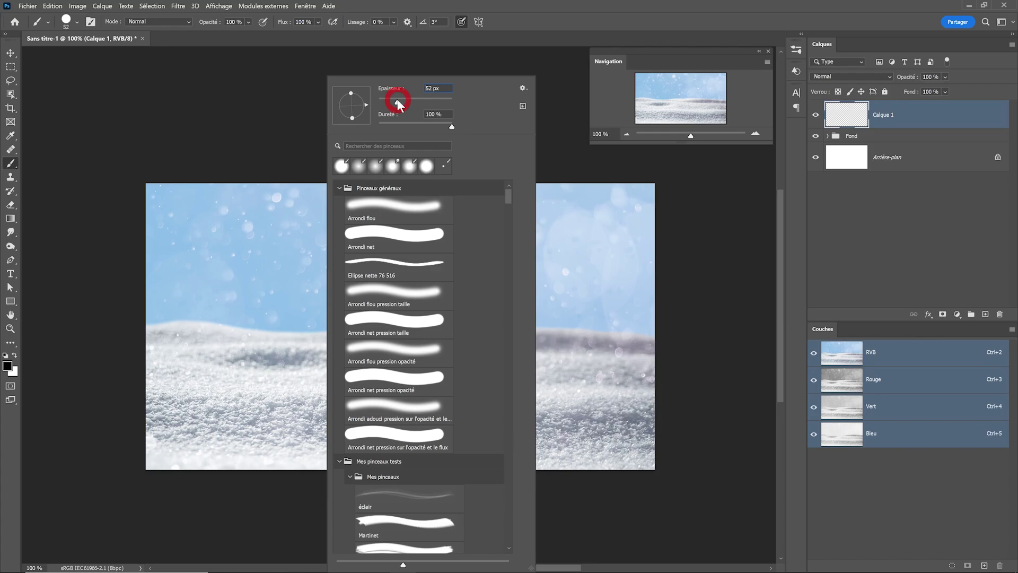
click(476, 23)
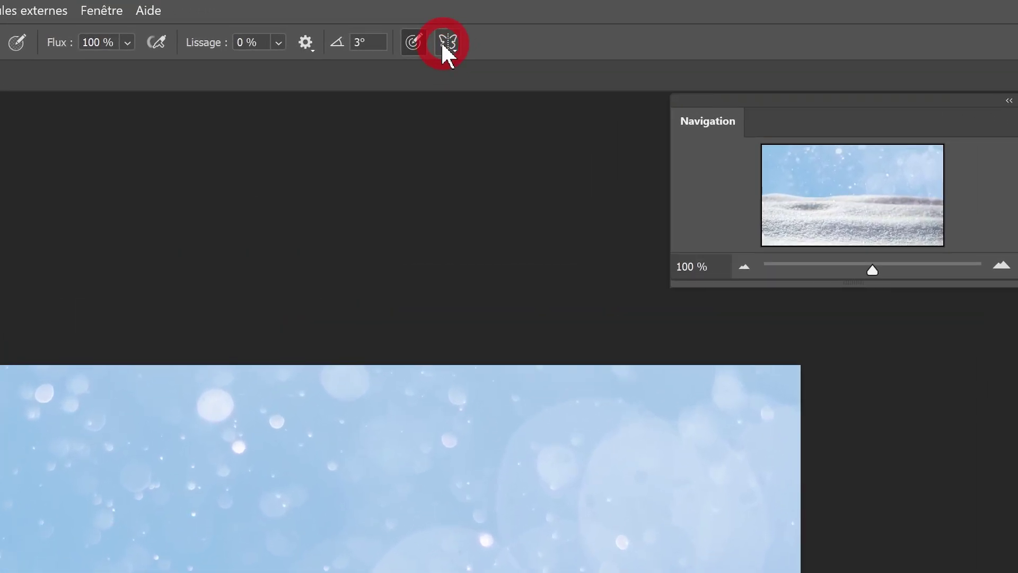
Step: Enable Vertical painting symmetry and confirm the axis on the canvas
click(448, 42)
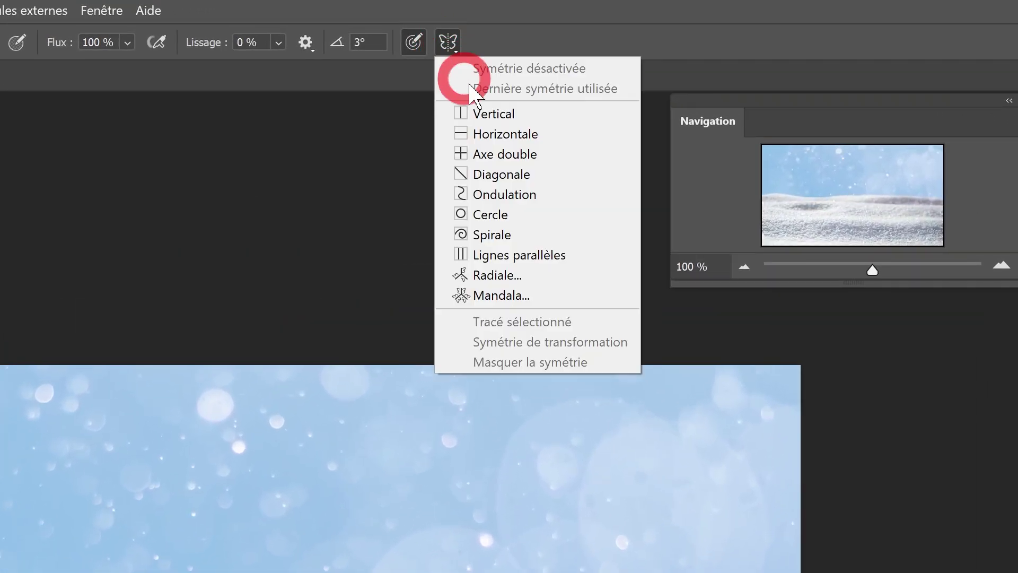
click(494, 114)
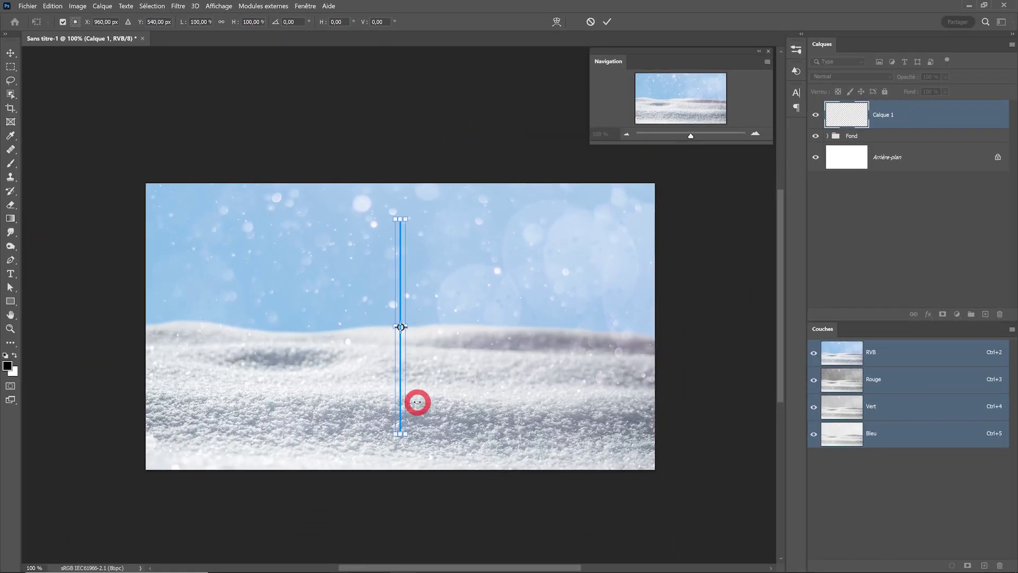
scroll(423, 382, up, 1)
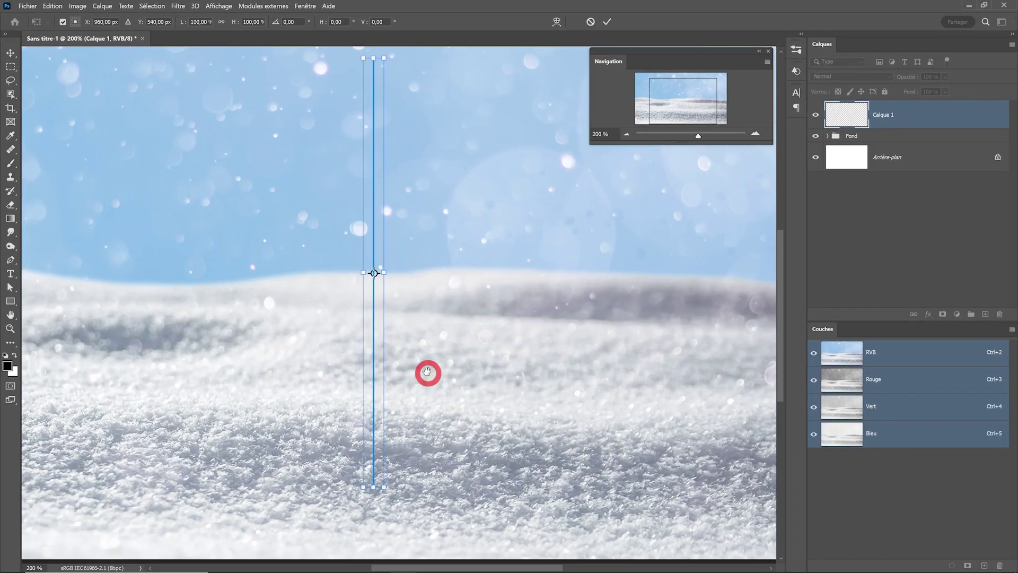
scroll(429, 364, down, 1)
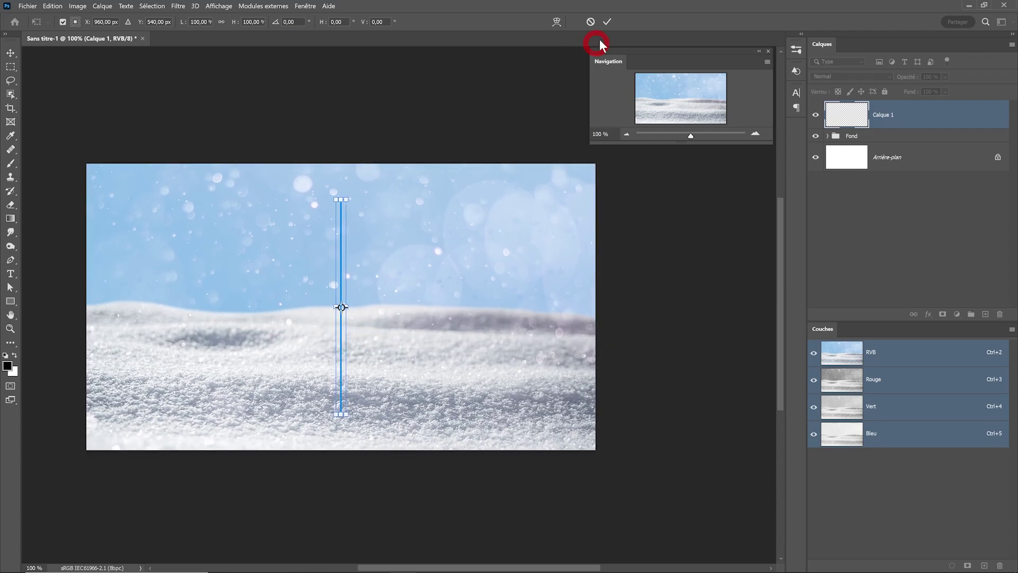
click(607, 23)
Step: Paint a solid black mirrored rounded-trapezoid pedestal on Calque 1, undoing the first stroke
mouse_move(382, 361)
mouse_down()
mouse_move(450, 359)
mouse_move(352, 375)
mouse_move(345, 364)
mouse_move(386, 377)
mouse_move(348, 375)
mouse_move(432, 380)
mouse_move(336, 359)
mouse_move(404, 366)
mouse_up()
key(ctrl+z)
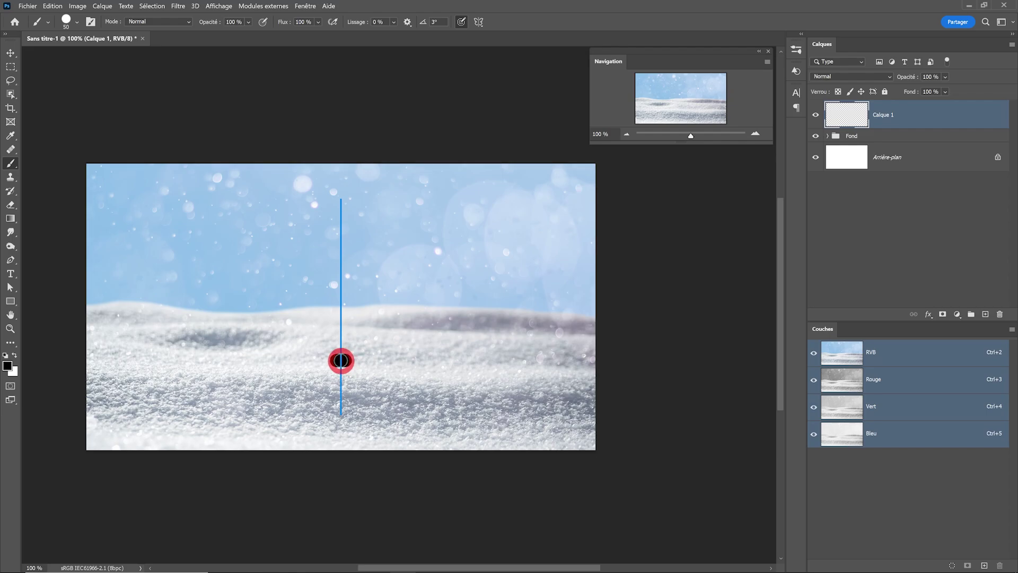
drag(343, 361, 402, 361)
scroll(400, 366, up, 1)
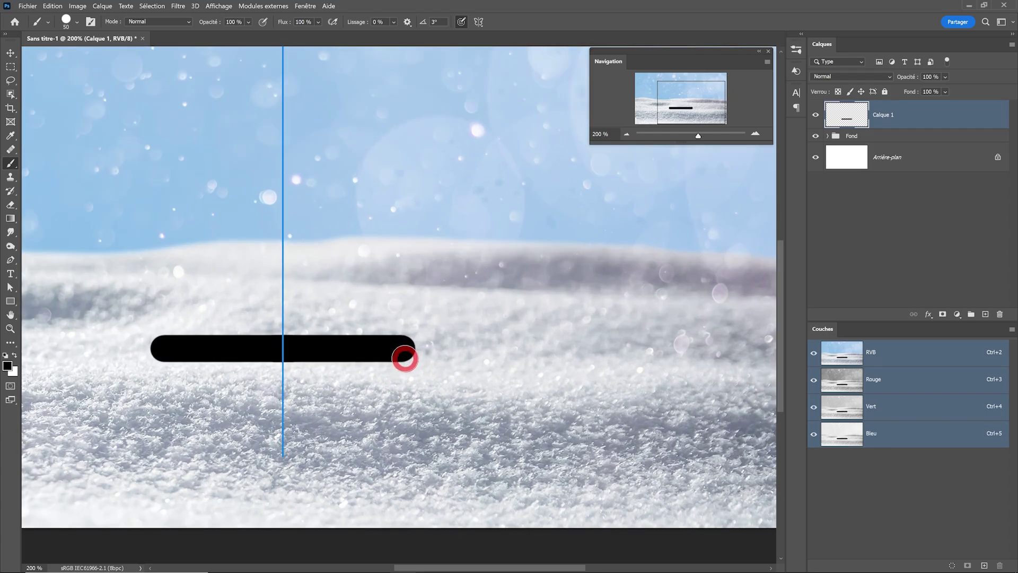
click(406, 357)
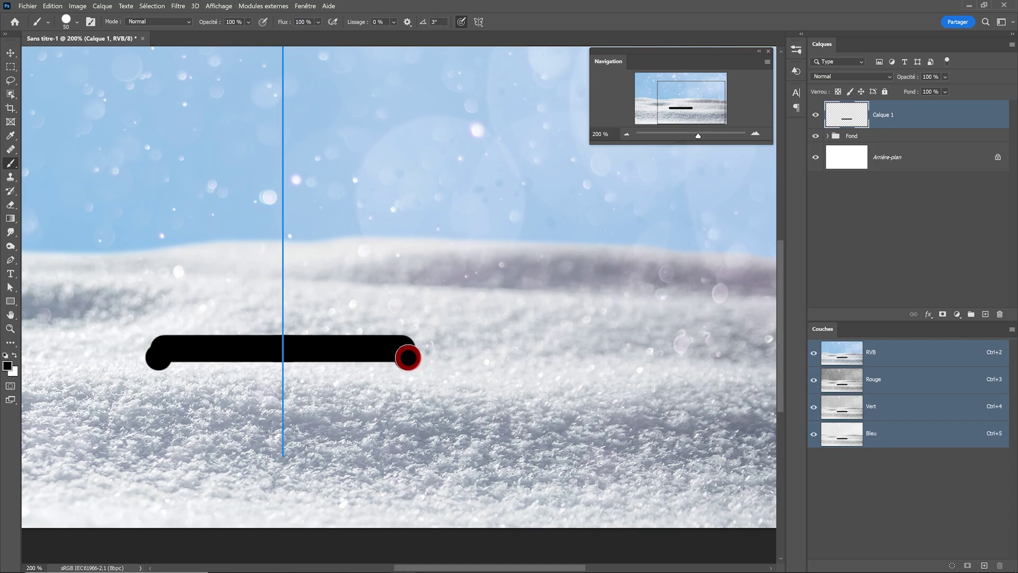
mouse_move(415, 366)
mouse_down()
mouse_move(430, 413)
mouse_move(271, 412)
mouse_move(404, 397)
mouse_move(359, 364)
mouse_move(285, 364)
mouse_move(306, 393)
mouse_move(313, 379)
mouse_up()
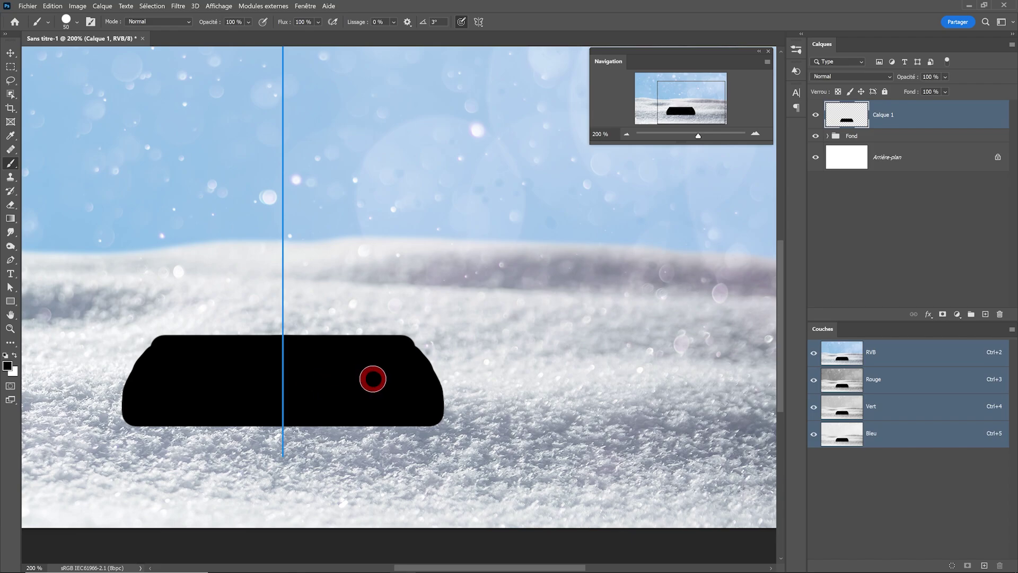
alt+click(366, 381)
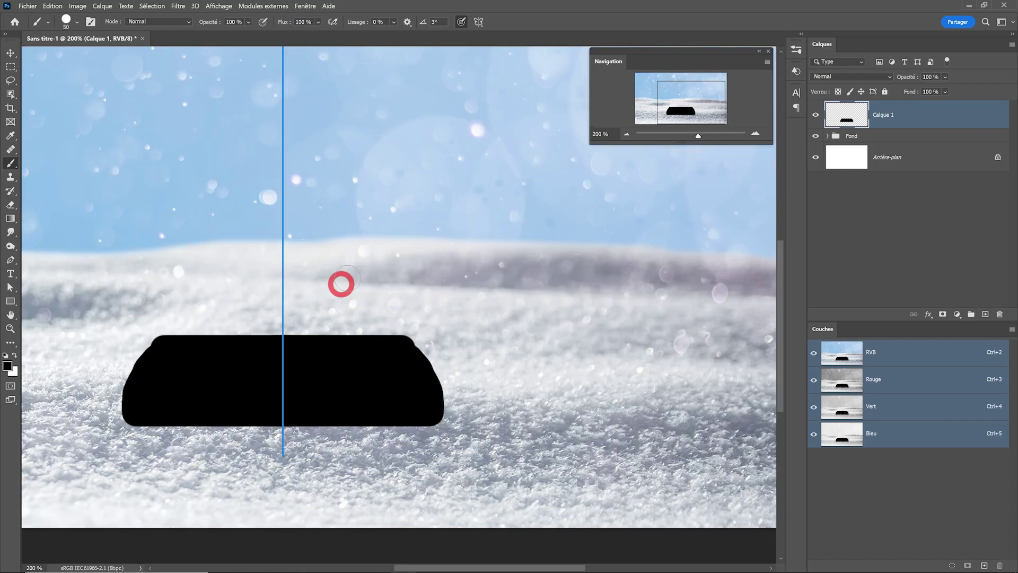
click(479, 21)
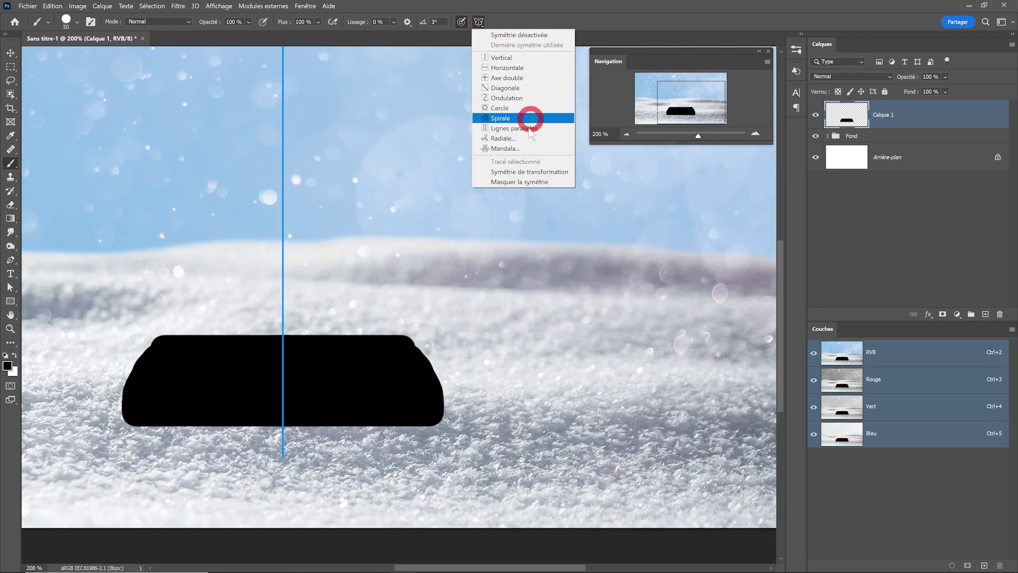
Step: Switch symmetry to Symétrie désactivée, recentre the pedestal view and add Calque 2
click(519, 36)
ctrl+alt+click(311, 364)
ctrl+click(302, 366)
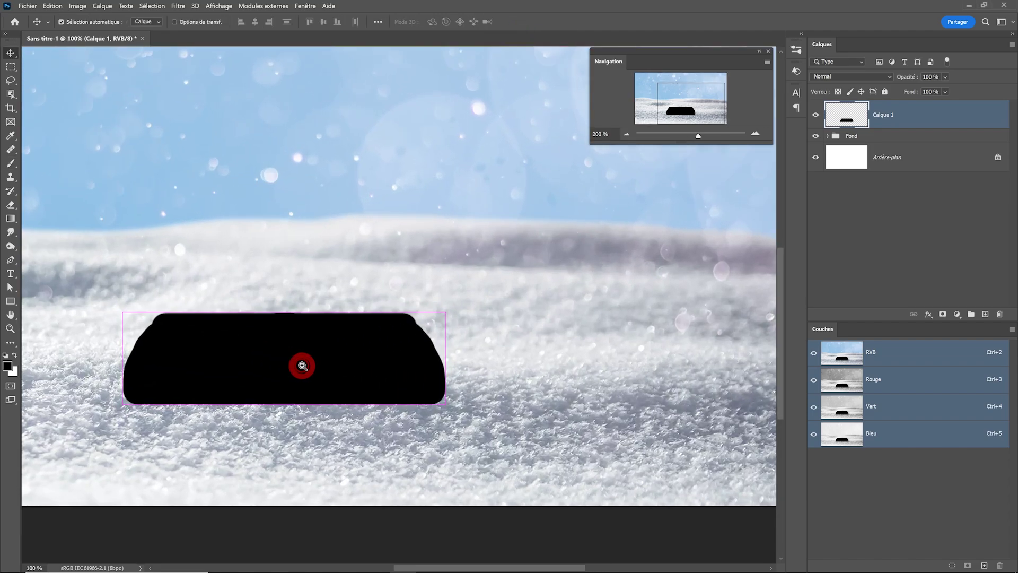
drag(302, 366, 370, 356)
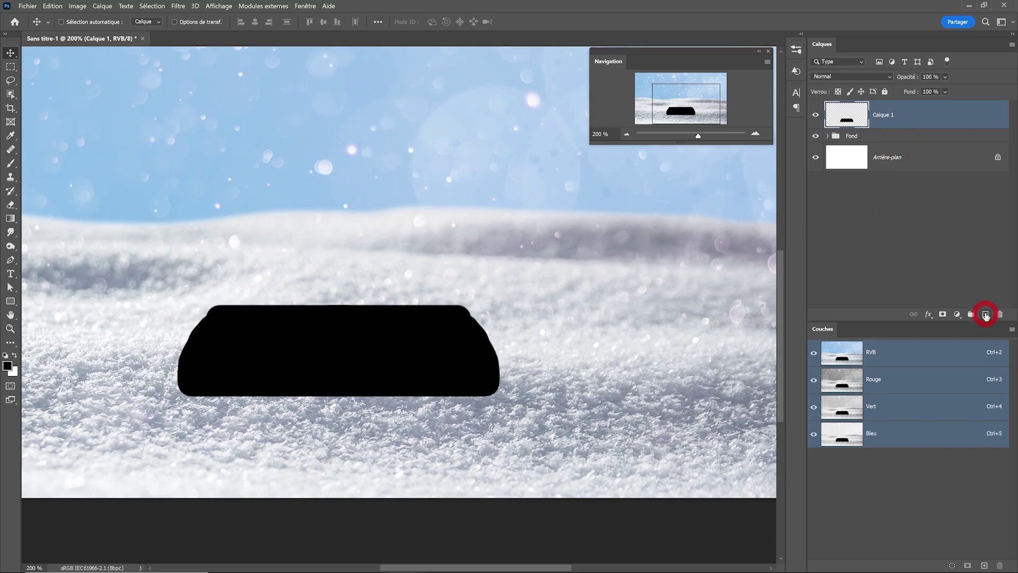
click(985, 315)
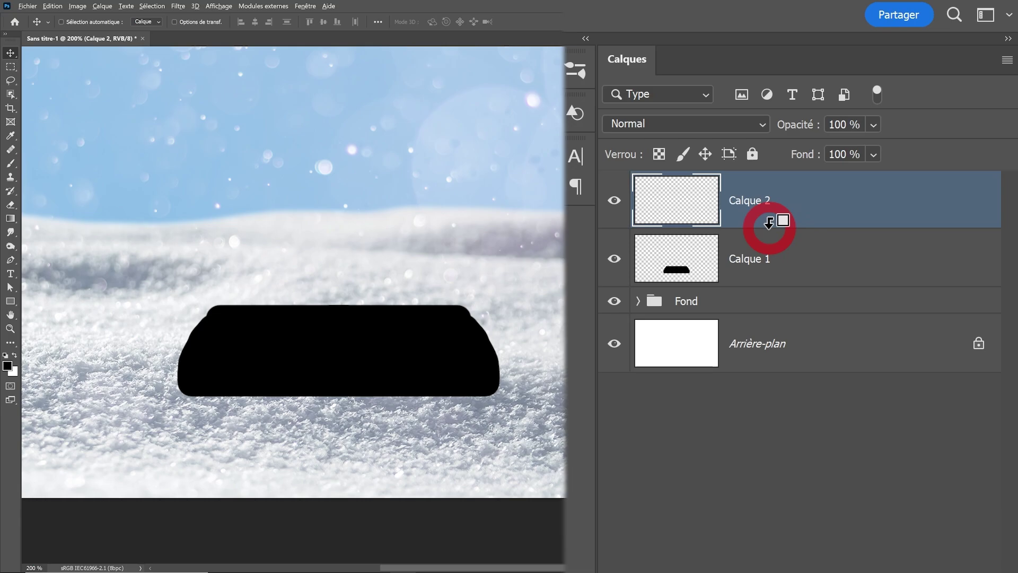
Step: Clip Calque 2 to the pedestal and dab a large 0%-hardness white glow on its left end
alt+click(768, 222)
click(10, 163)
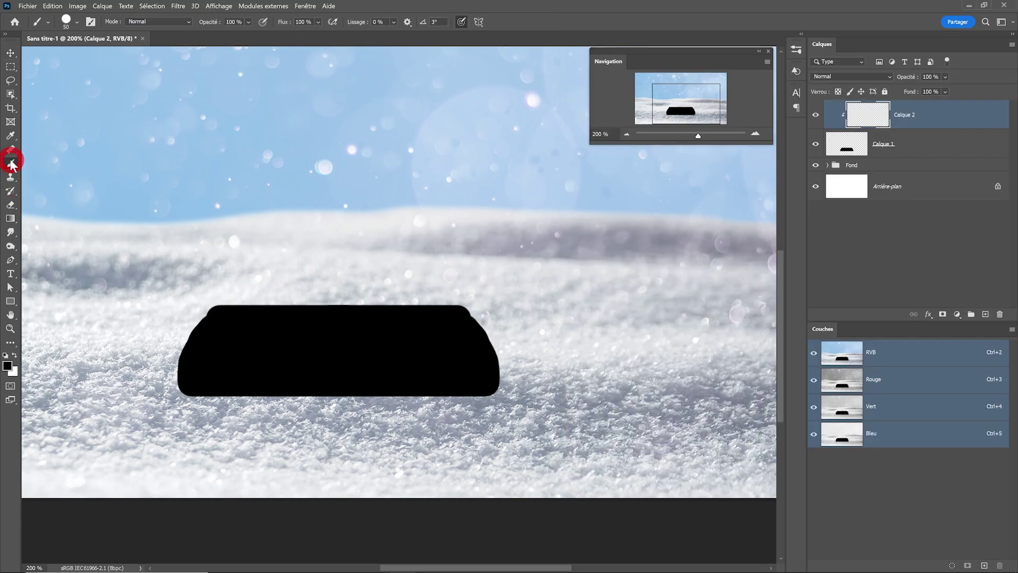
right_click(244, 250)
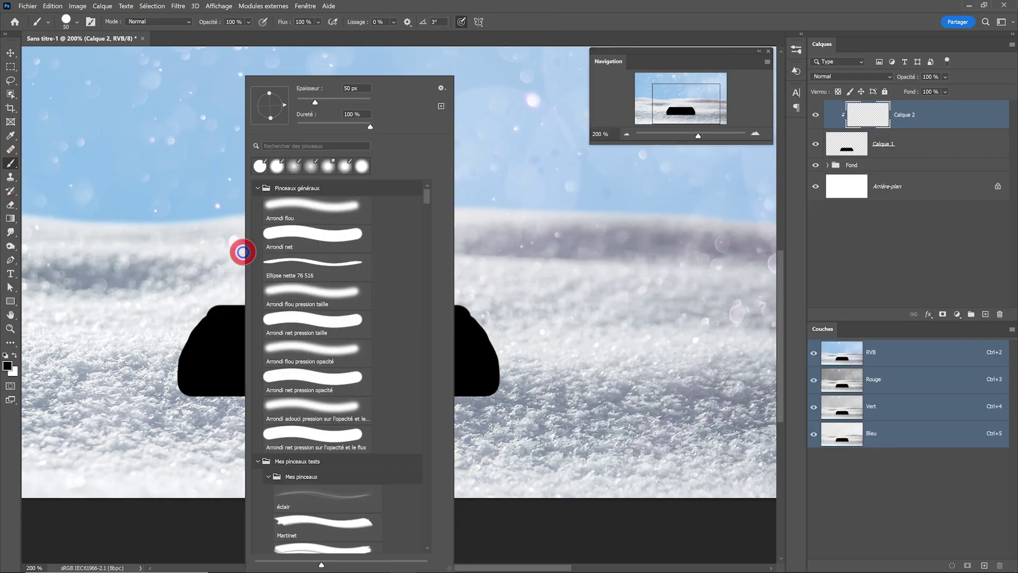
drag(323, 132, 290, 125)
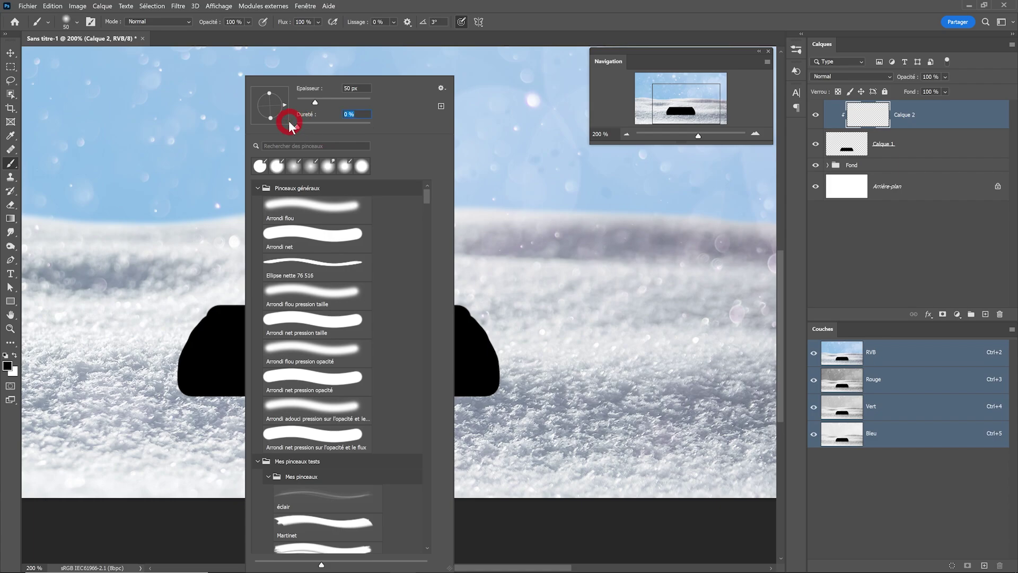
key(Return)
mouse_move(232, 309)
mouse_down()
mouse_move(309, 317)
mouse_move(285, 320)
mouse_up()
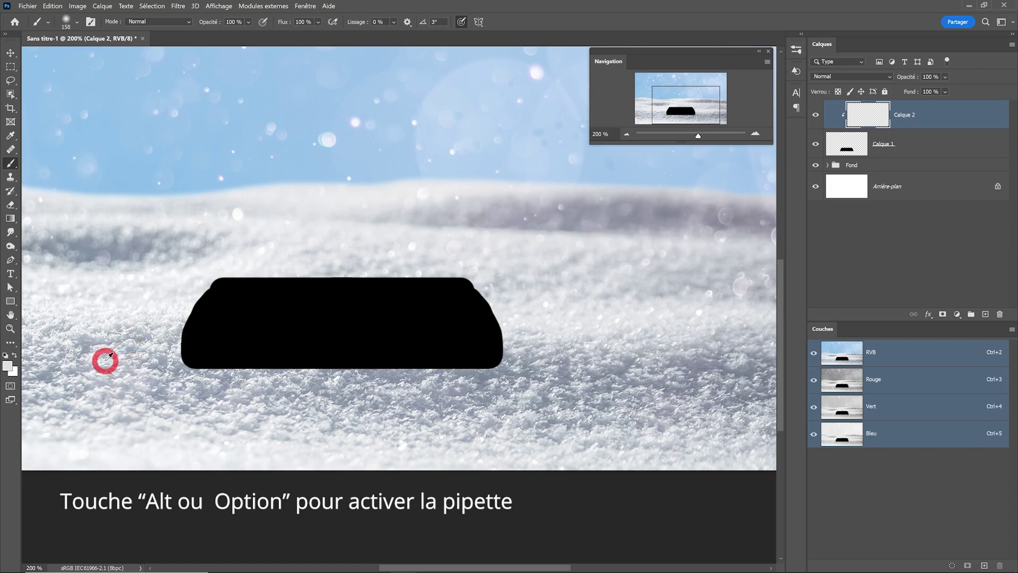
click(227, 319)
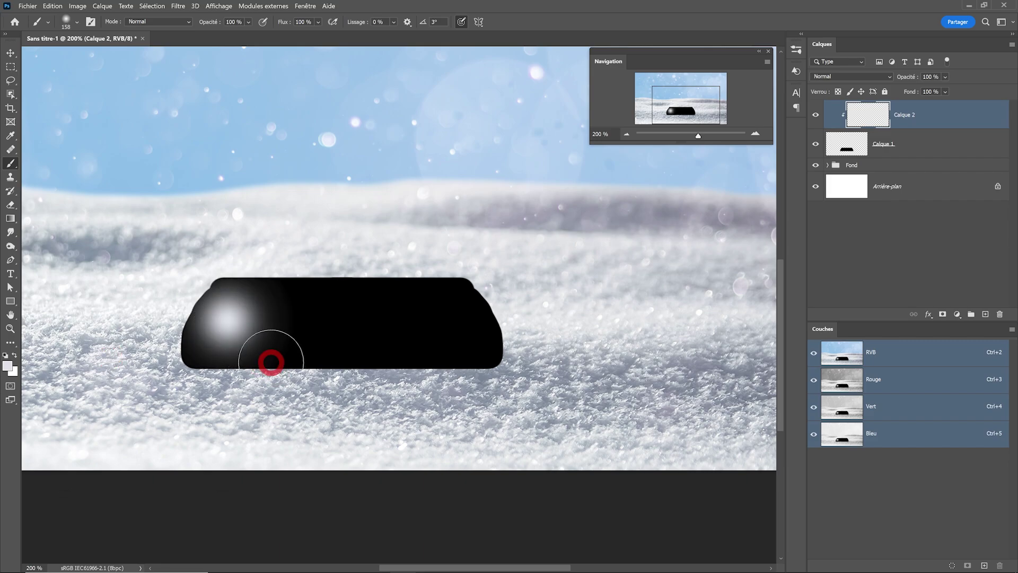
Step: Smudge the white glow across the pedestal's left end with a small Smudge brush
click(12, 231)
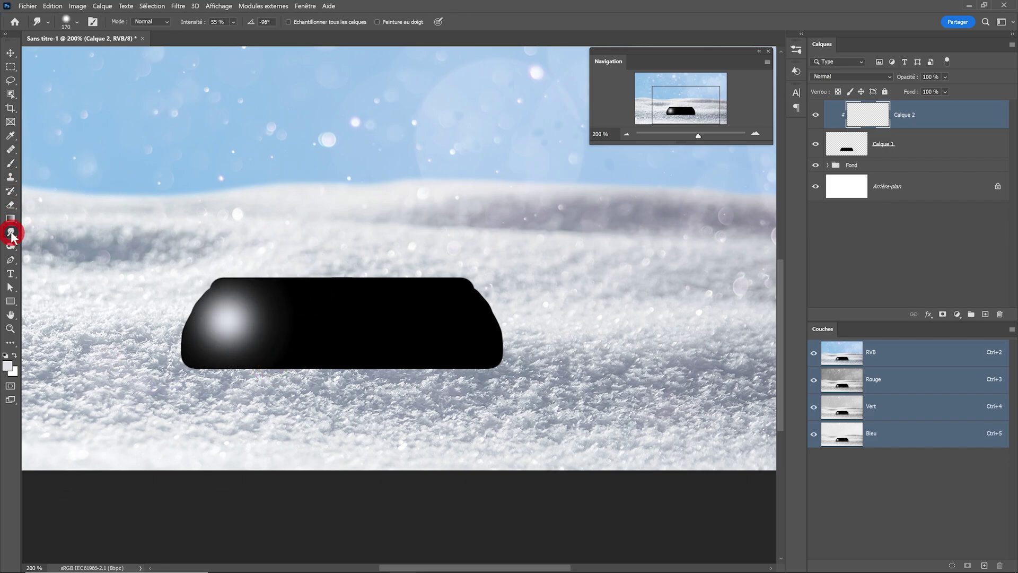
click(77, 21)
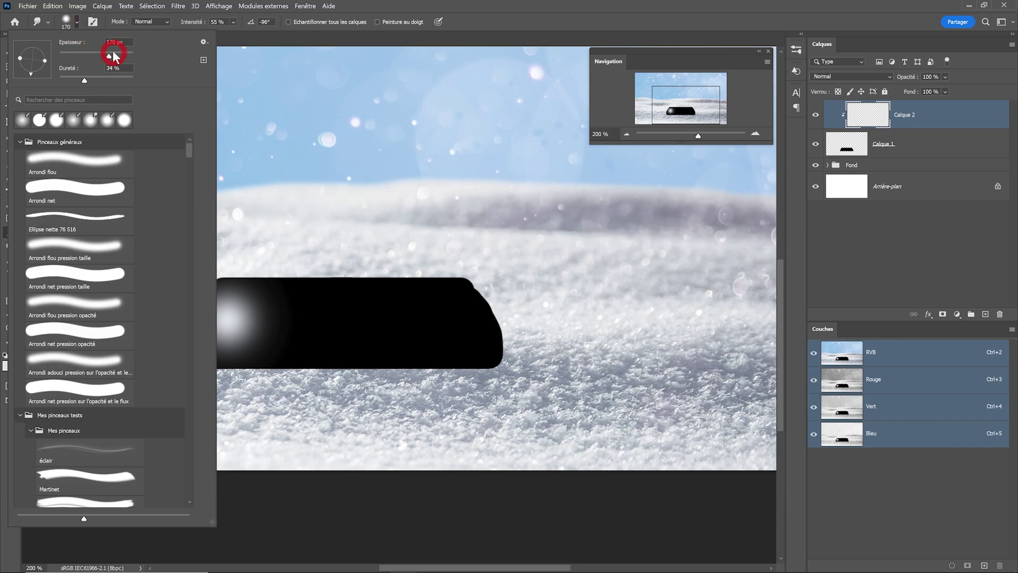
drag(92, 57, 81, 56)
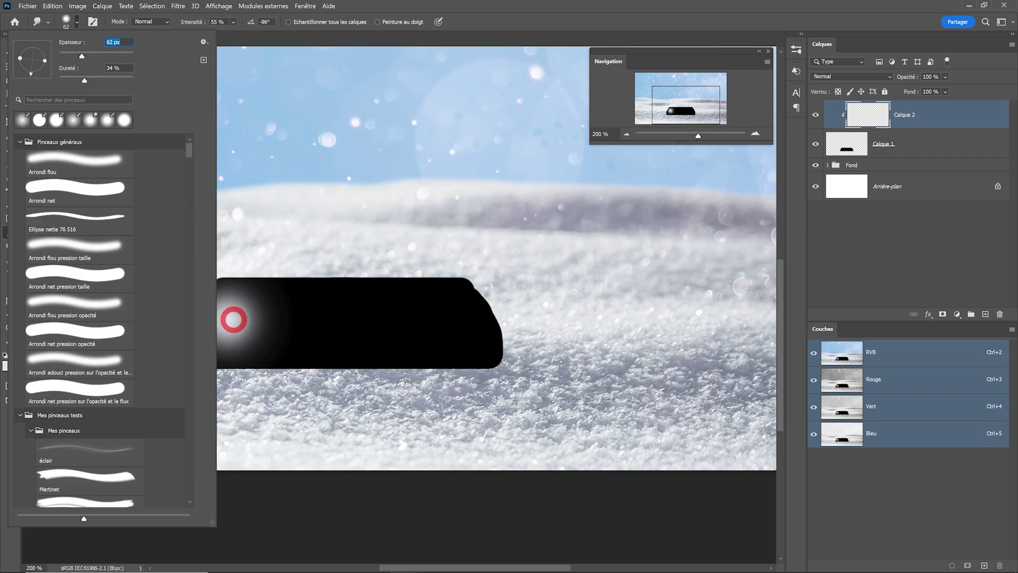
click(233, 320)
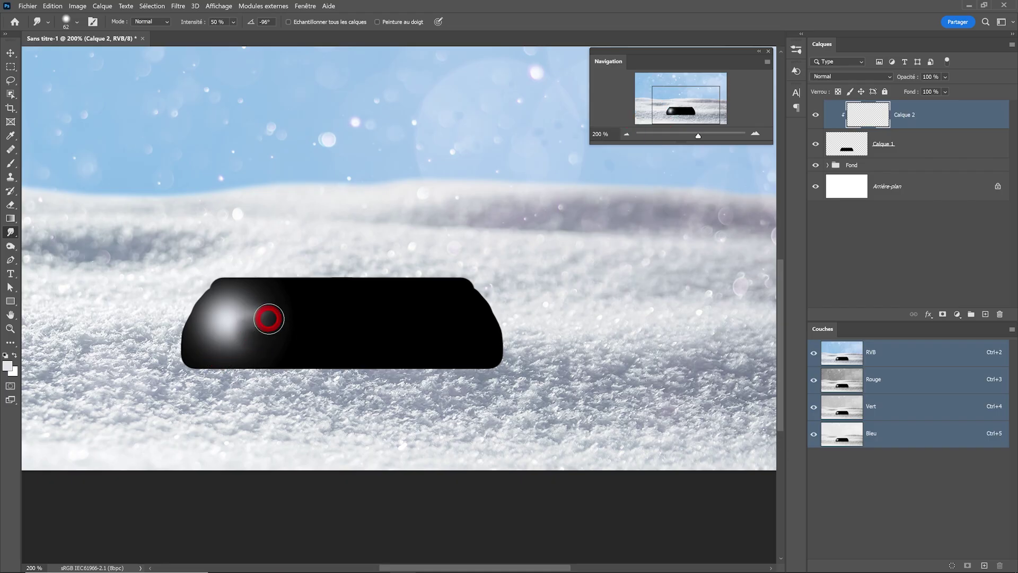
drag(228, 321, 261, 330)
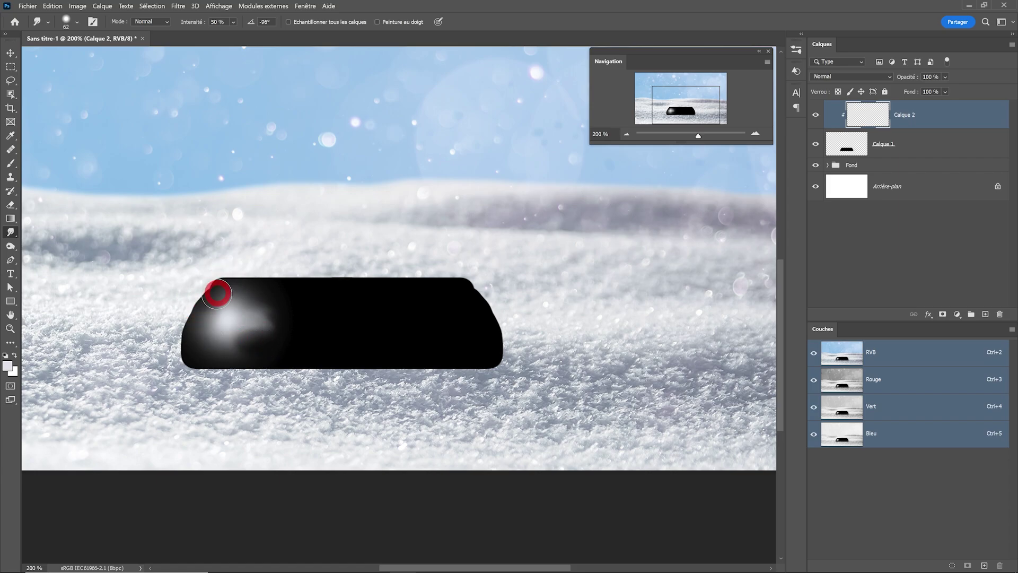
mouse_move(217, 294)
mouse_down()
mouse_move(239, 302)
mouse_move(209, 348)
mouse_move(257, 343)
mouse_move(210, 318)
mouse_move(254, 357)
mouse_up()
key(bracketright)
key(bracketright)
key(bracketright)
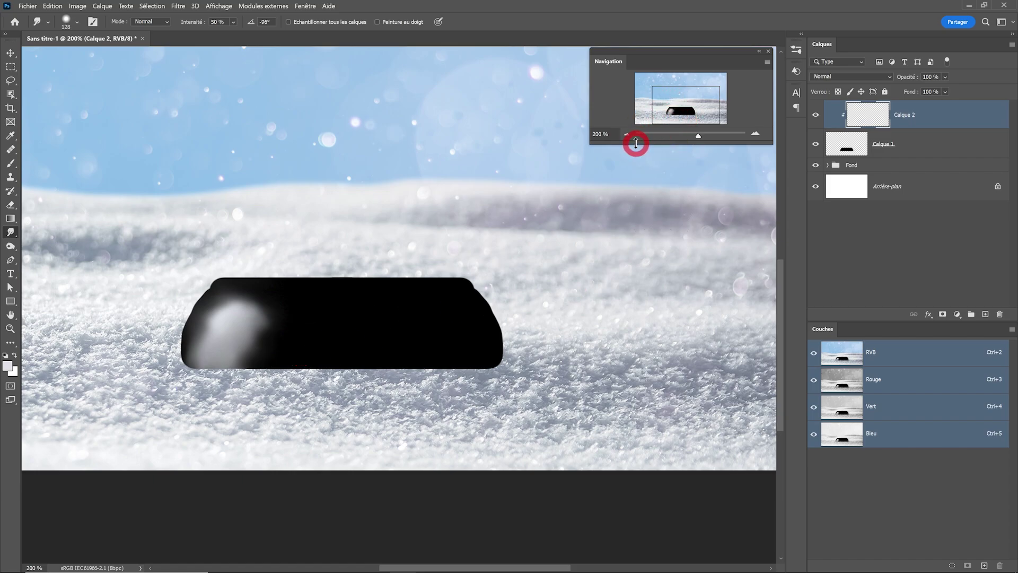
drag(635, 142, 621, 185)
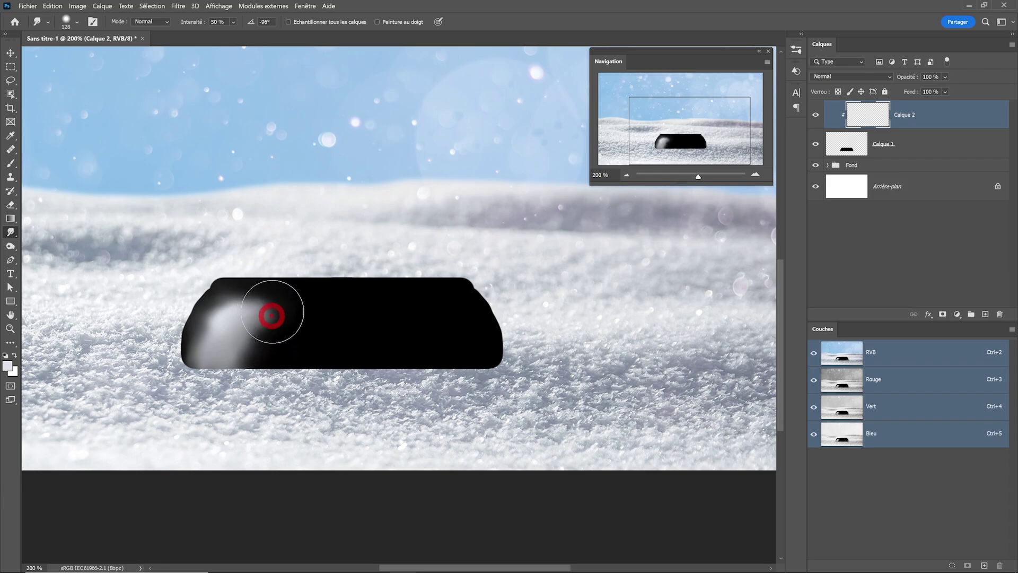
drag(191, 357, 246, 316)
Step: Paint a soft ~97 px white spot on the pedestal's right side and smudge it into streaks
click(11, 162)
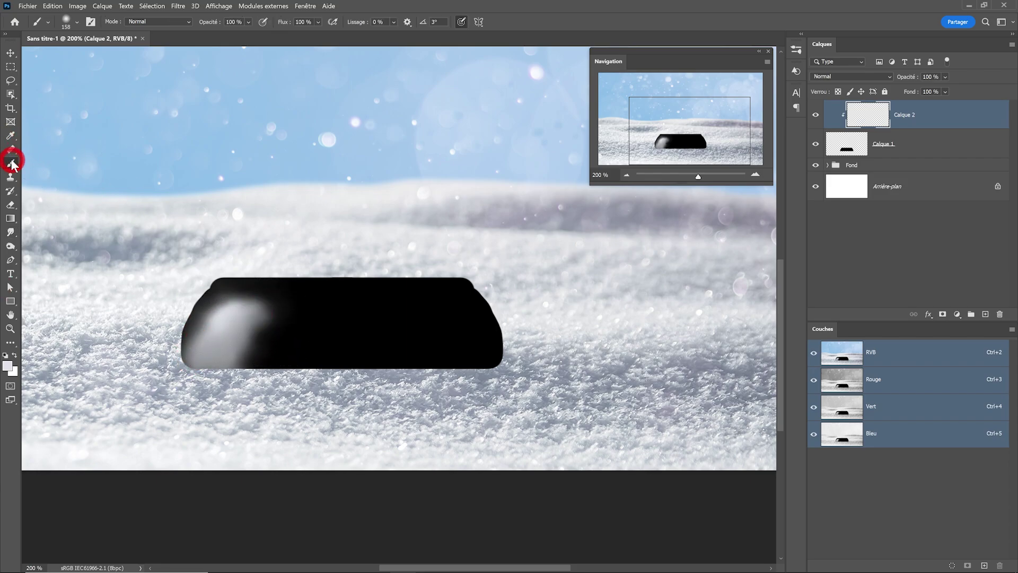
drag(488, 330, 430, 330)
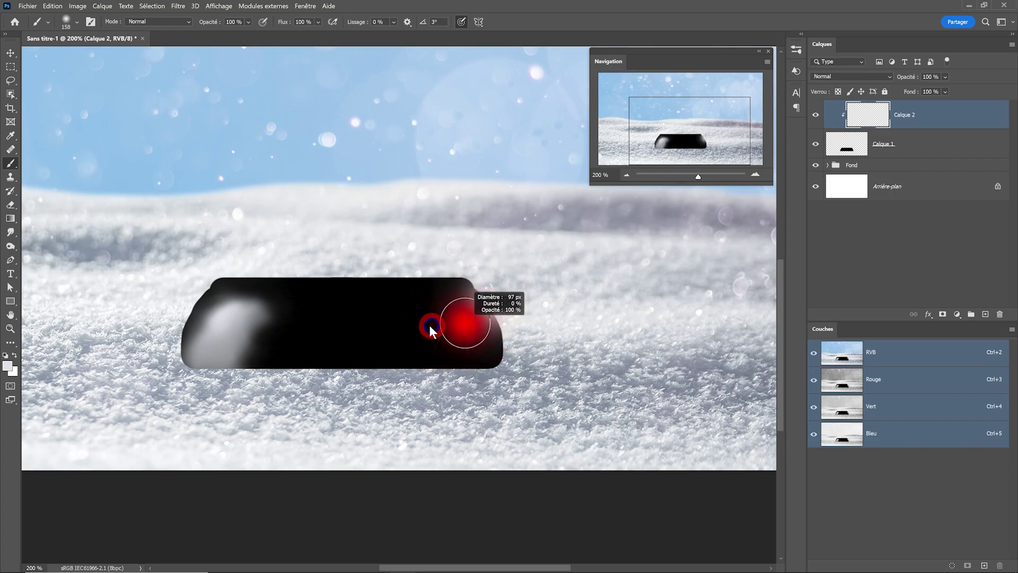
click(407, 336)
click(10, 232)
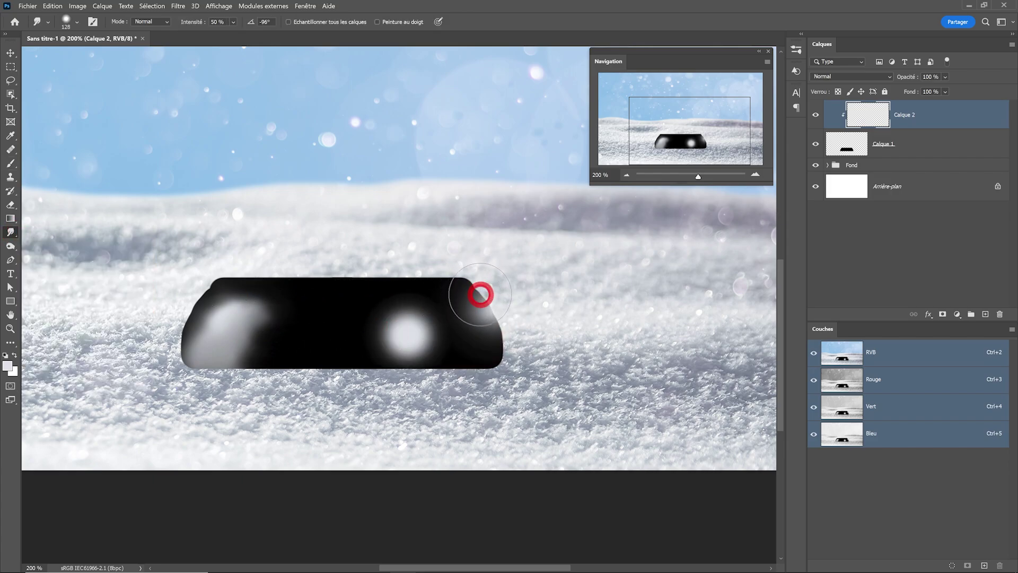
drag(480, 295, 484, 341)
mouse_move(406, 302)
mouse_down()
mouse_move(421, 363)
mouse_move(409, 320)
mouse_move(431, 341)
mouse_move(419, 307)
mouse_move(413, 384)
mouse_move(402, 314)
mouse_up()
scroll(402, 314, right, 2)
mouse_move(334, 382)
mouse_down()
mouse_move(356, 316)
mouse_move(325, 292)
mouse_move(348, 302)
mouse_move(370, 405)
mouse_move(382, 403)
mouse_move(338, 400)
mouse_up()
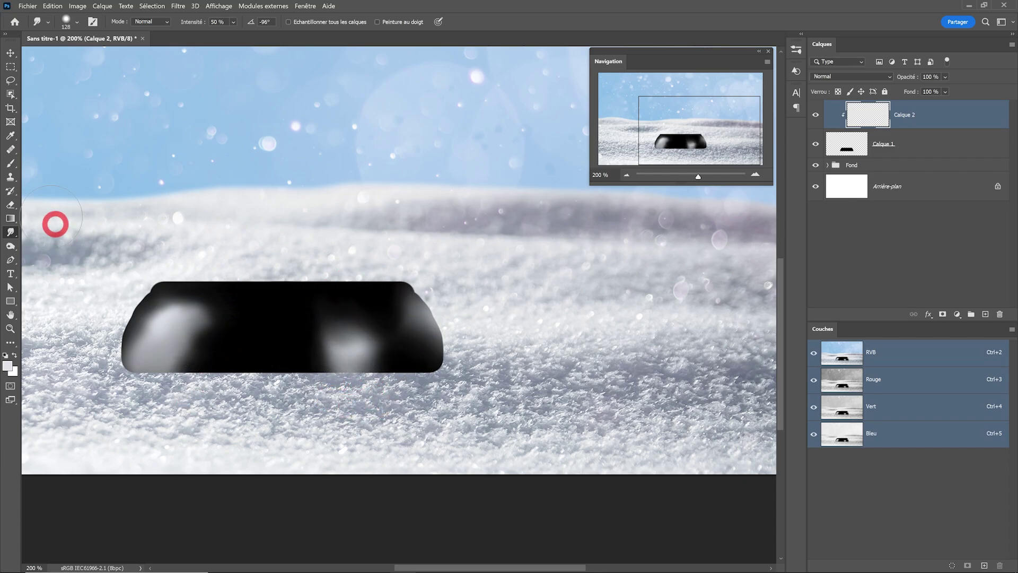
Step: Add Calque 3 clipped below, set a 7 px, 100%-hardness brush and zoom to 300%
click(986, 314)
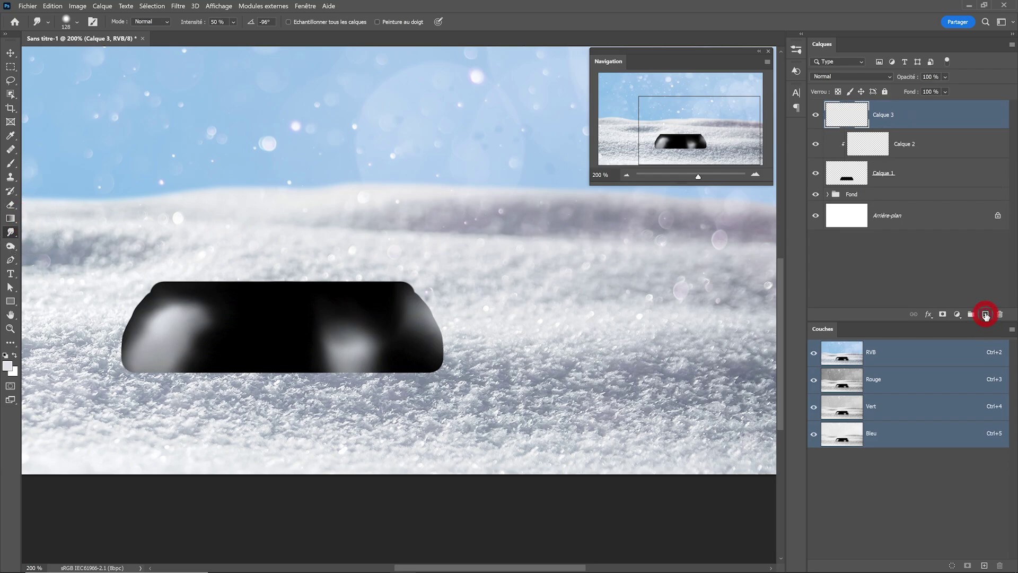
alt+click(928, 127)
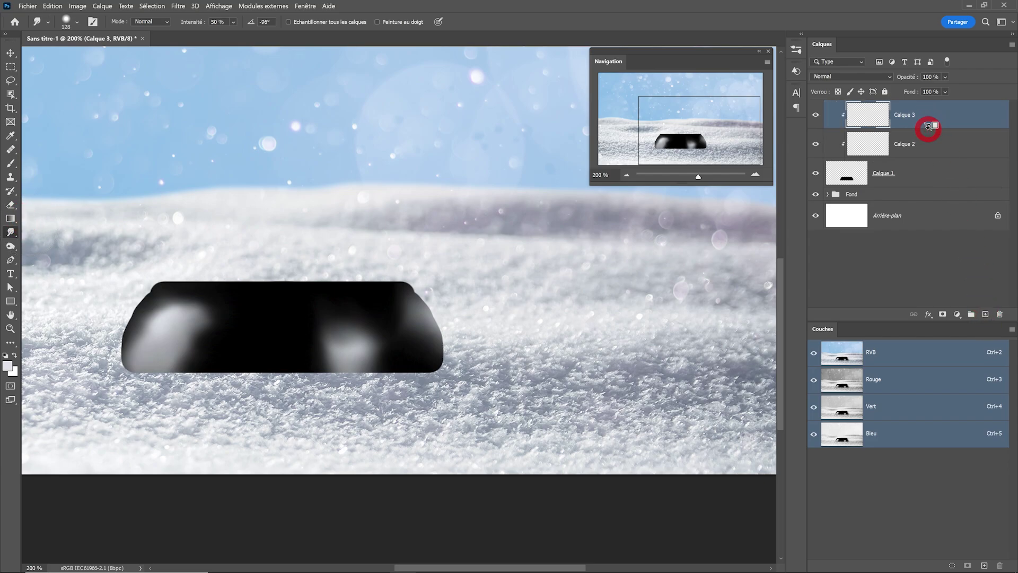
click(11, 163)
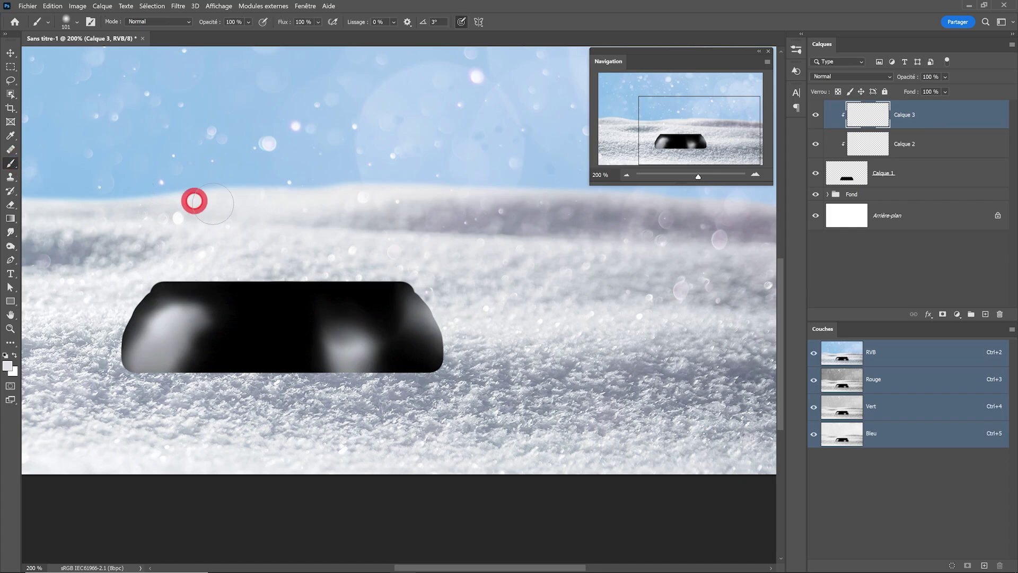
right_click(259, 215)
drag(355, 100, 327, 103)
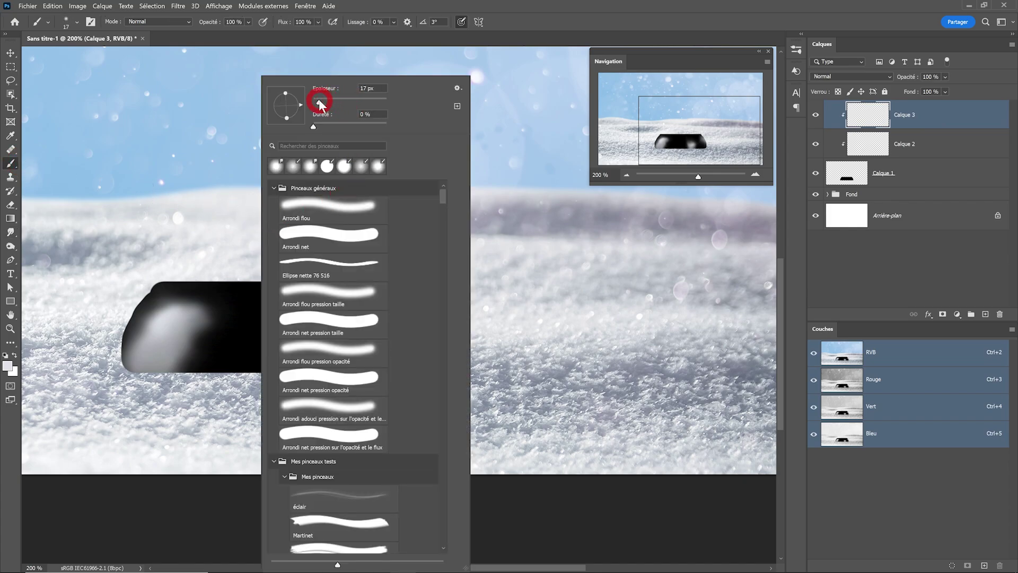
click(317, 104)
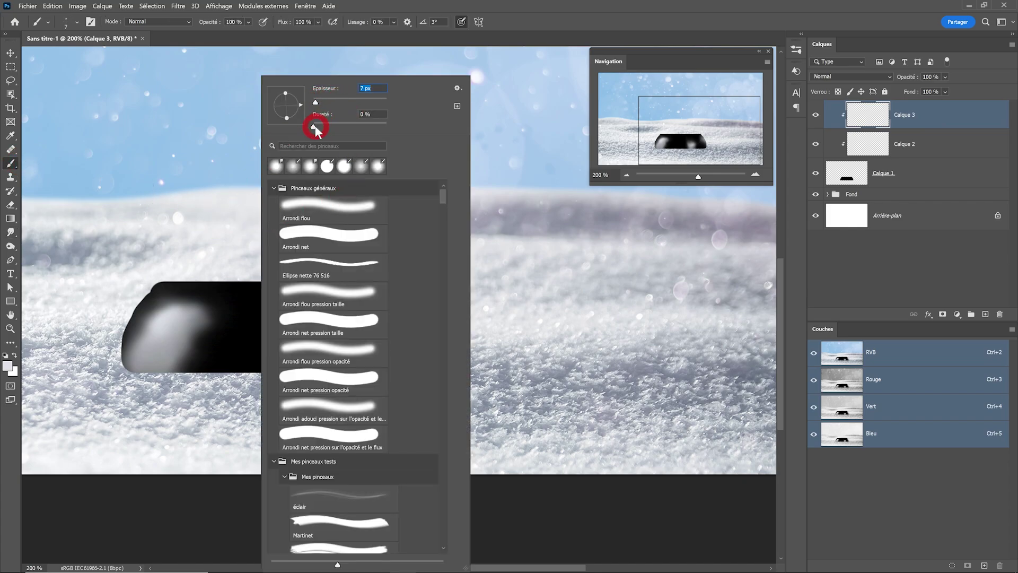
drag(315, 127, 428, 135)
key(Return)
key(ctrl+plus)
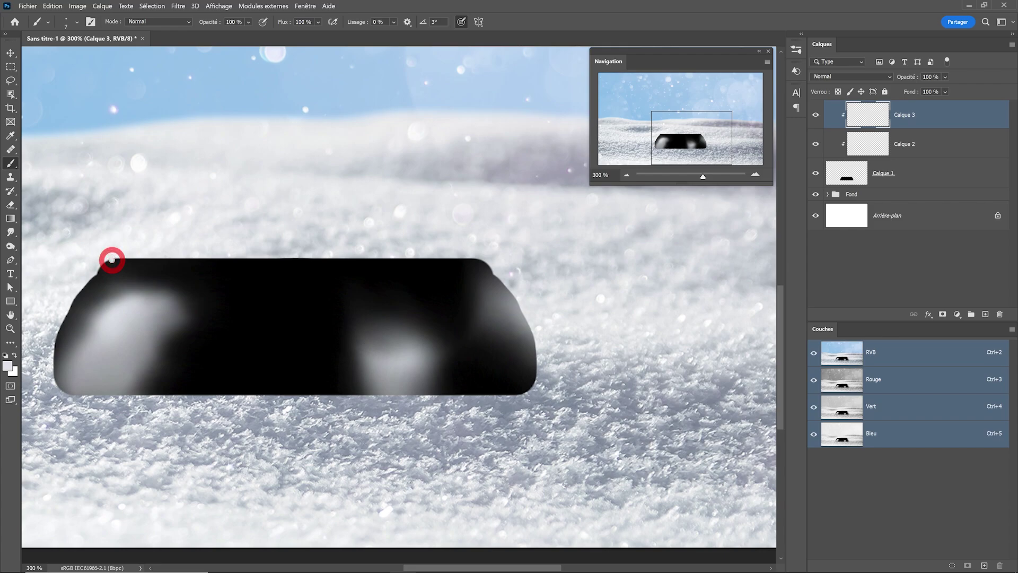
Step: Paint thin white streaks along the pedestal's top and a greyish line along its lower edge
drag(112, 260, 232, 265)
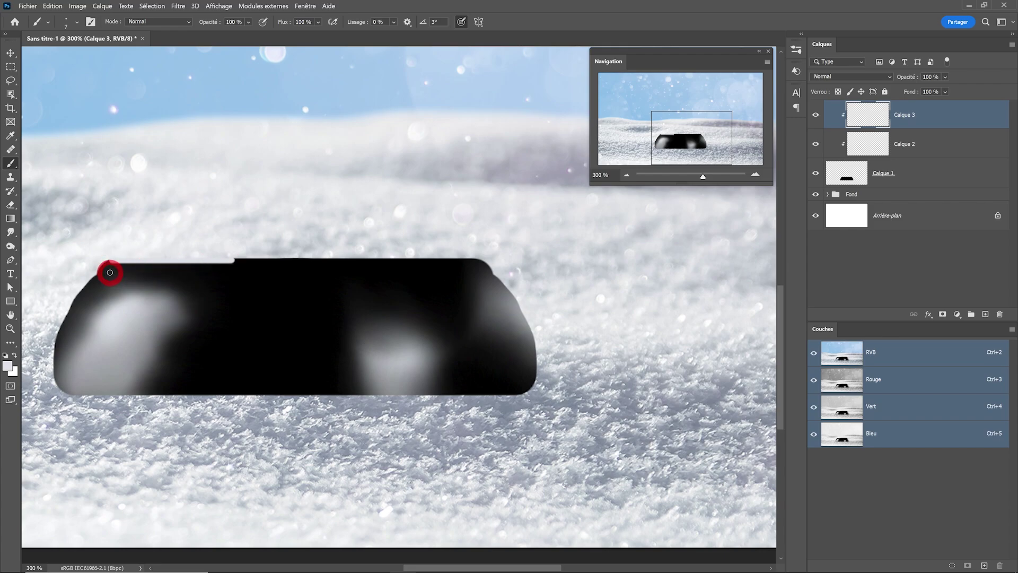
drag(99, 272, 233, 272)
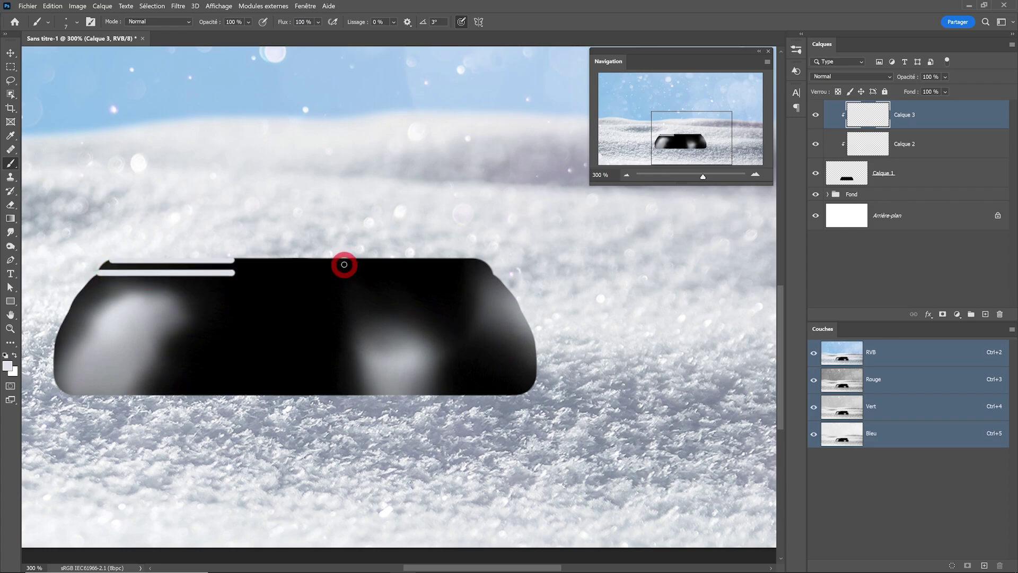
mouse_move(344, 264)
mouse_down()
mouse_move(403, 265)
mouse_move(371, 273)
mouse_move(403, 273)
mouse_up()
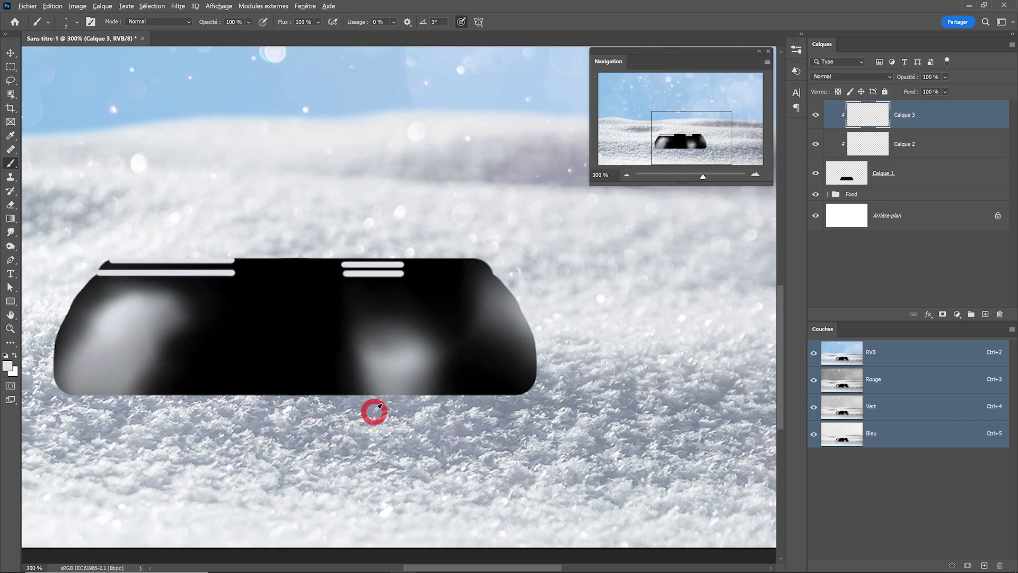
alt+click(504, 410)
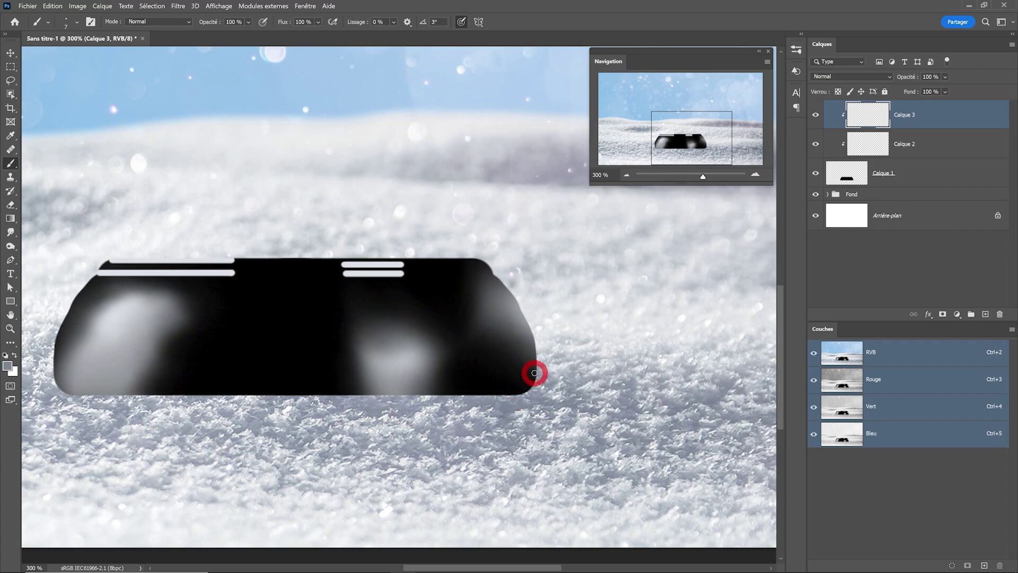
mouse_move(534, 373)
mouse_down()
mouse_move(56, 373)
mouse_move(113, 233)
mouse_move(83, 200)
mouse_up()
Step: Draw a thin grey line along the pedestal's lower edge and erase its left end
click(10, 205)
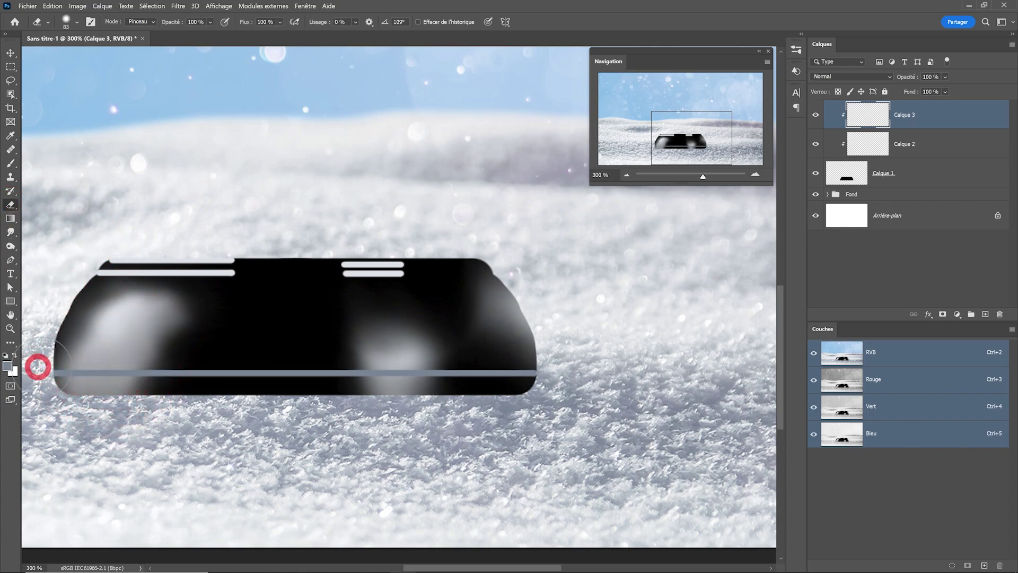
mouse_move(38, 367)
mouse_down()
mouse_move(111, 347)
mouse_move(91, 345)
mouse_up()
drag(275, 329, 250, 331)
key(ctrl+minus)
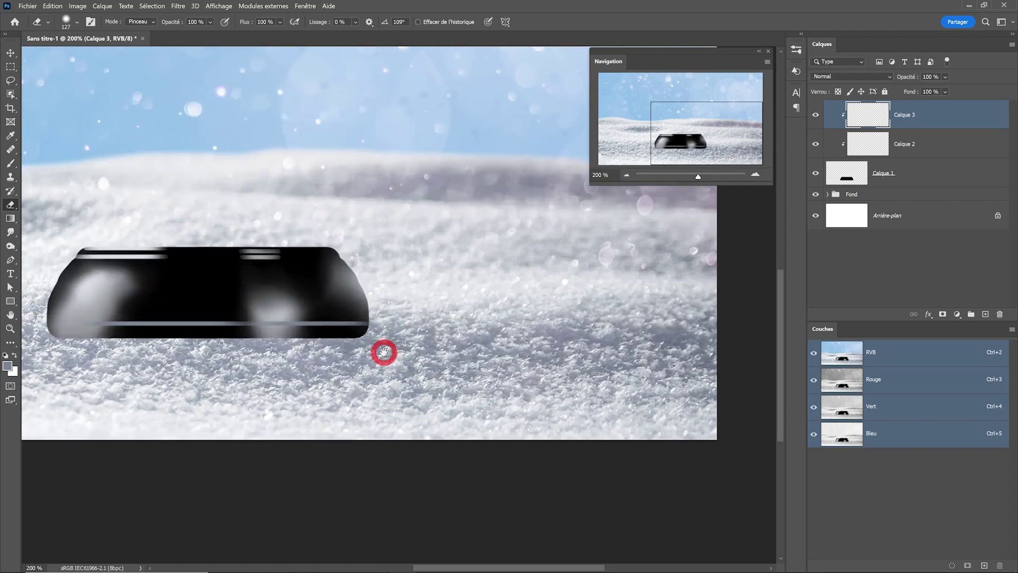
mouse_move(384, 352)
mouse_down()
mouse_move(416, 355)
mouse_move(434, 406)
mouse_up()
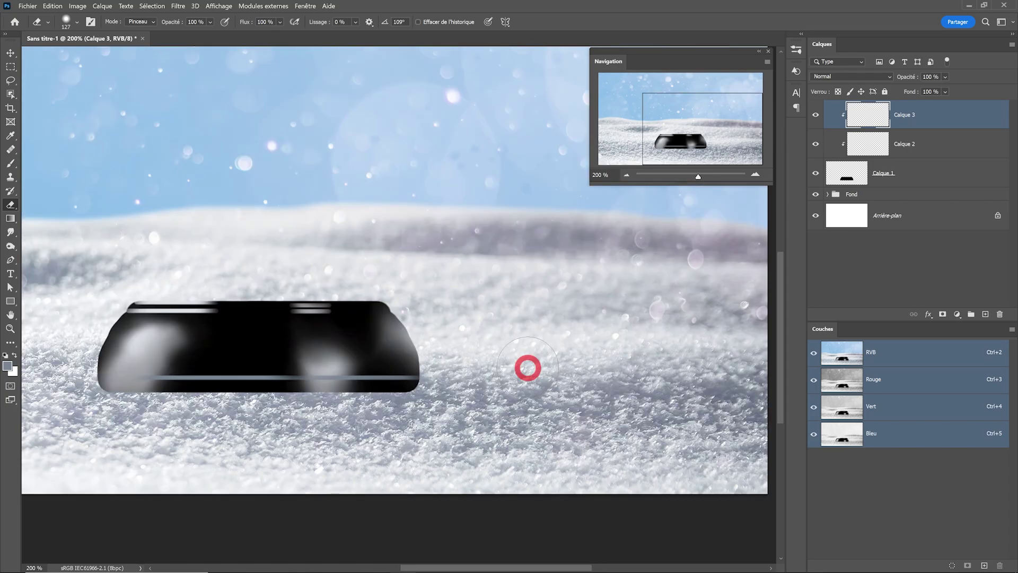
Step: Group Calque 1–3 into a group named Socle and give it a layer mask
shift+click(923, 178)
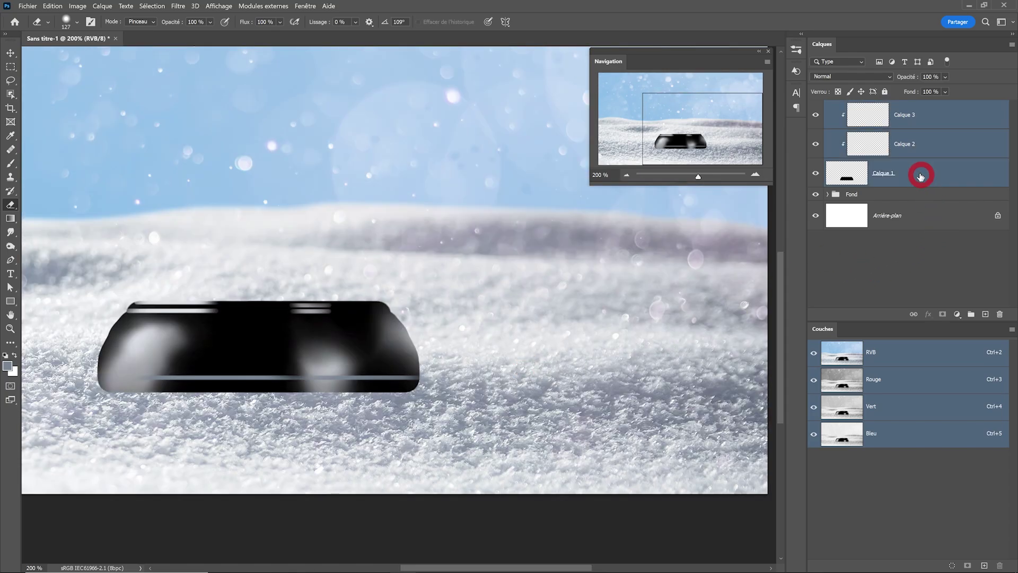
key(ctrl+g)
text(Socle)
click(916, 198)
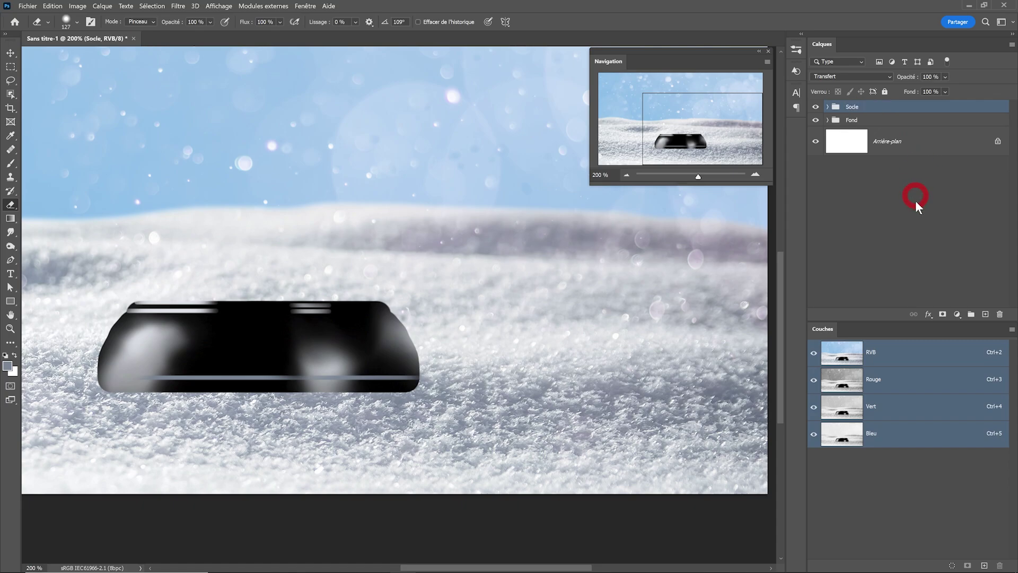
click(943, 316)
click(11, 164)
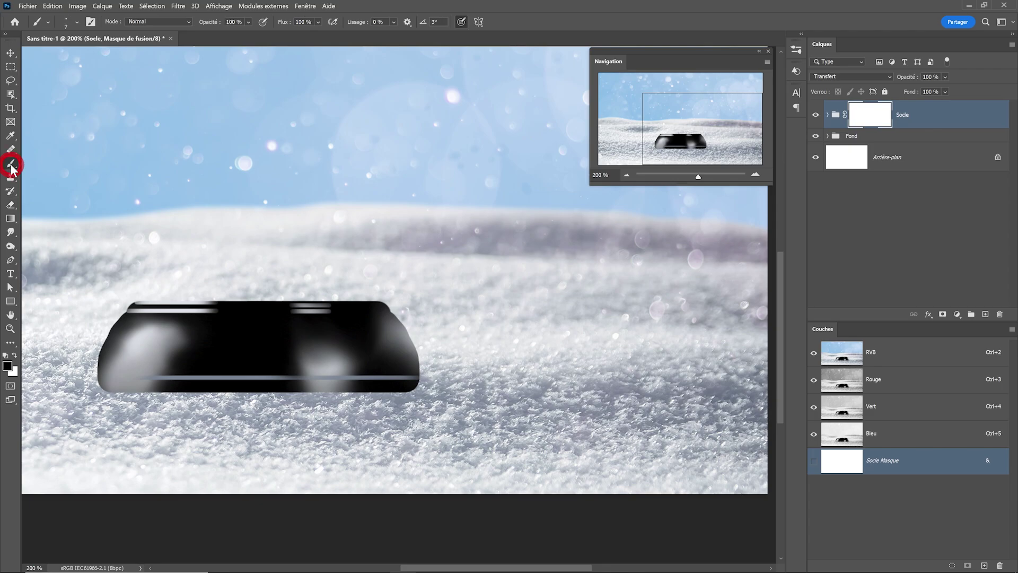
Step: Paint black on the Socle mask with a 0%-hardness brush to hide the pedestal's bottom
right_click(212, 398)
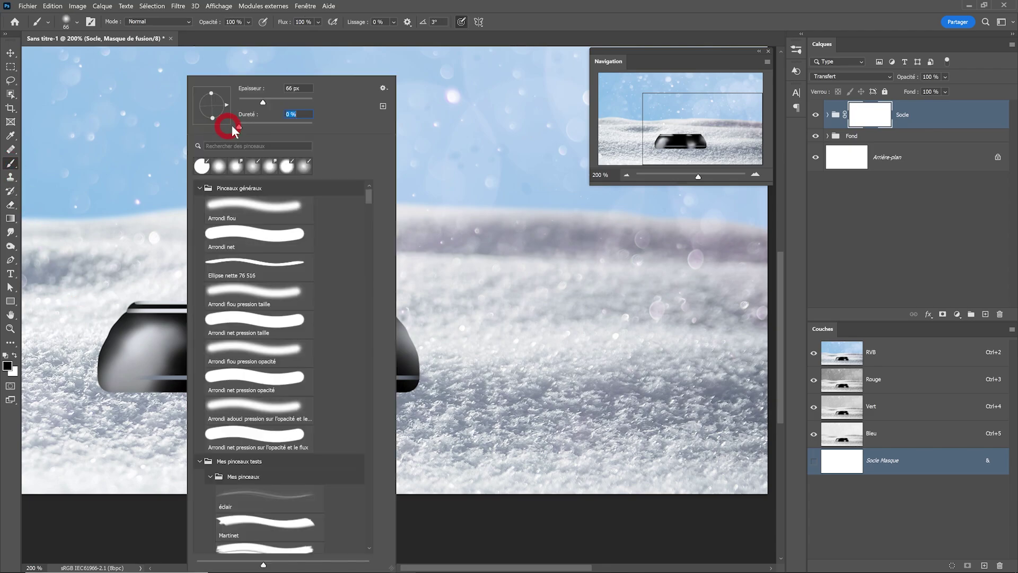
drag(234, 130, 200, 131)
click(365, 39)
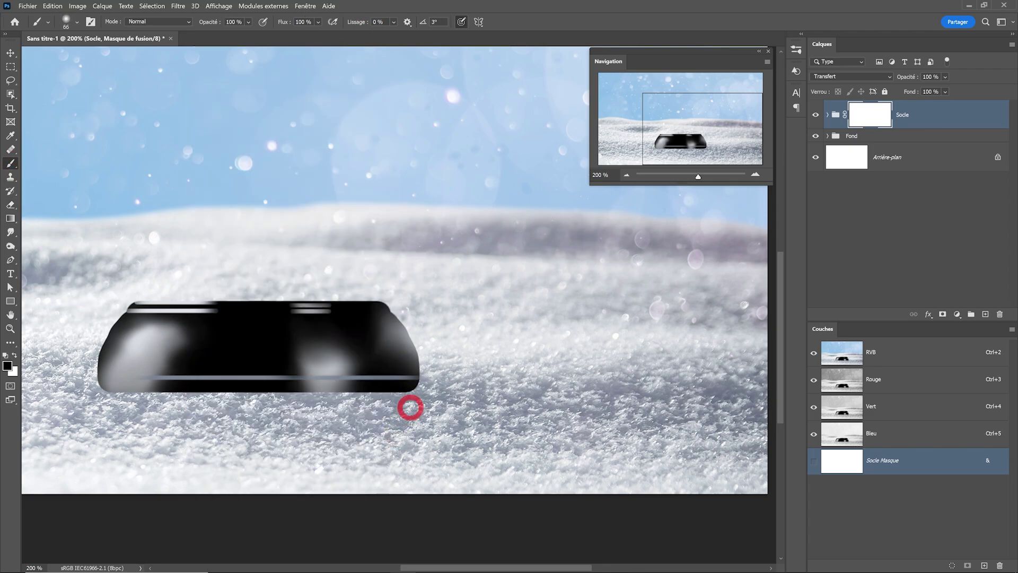
mouse_move(409, 407)
mouse_down()
mouse_move(438, 430)
mouse_move(155, 421)
mouse_up()
click(427, 410)
Step: With a smaller, harder brush, restore parts of the pedestal's dark bottom edge on the mask
scroll(325, 400, up, 1)
scroll(325, 401, up, 1)
right_click(311, 100)
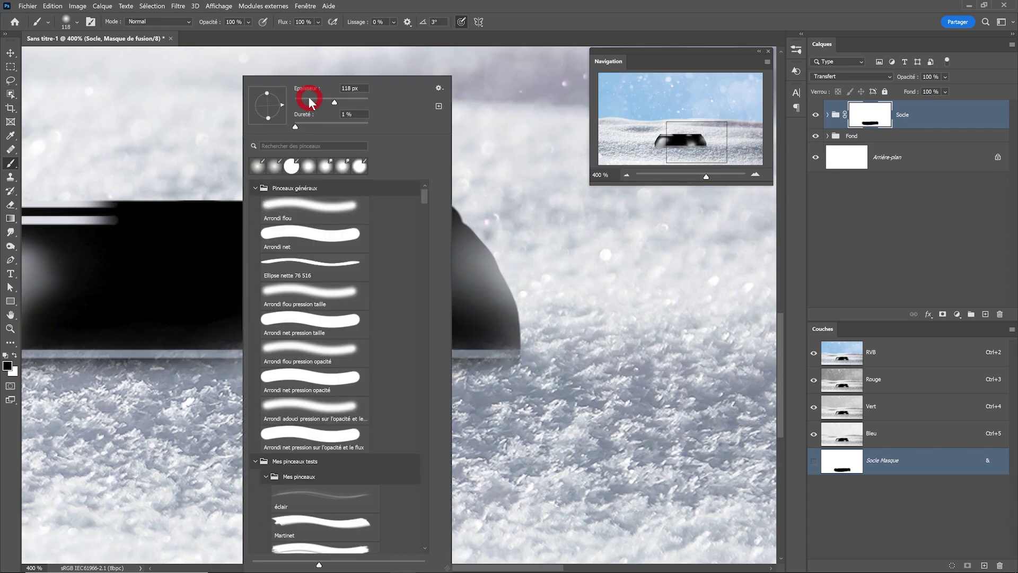
drag(303, 104, 300, 100)
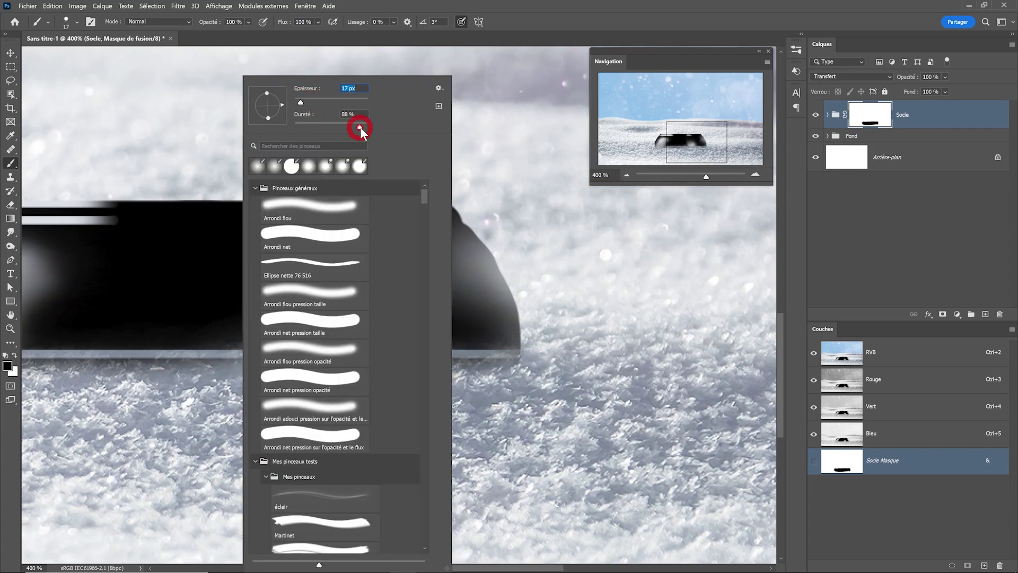
click(14, 355)
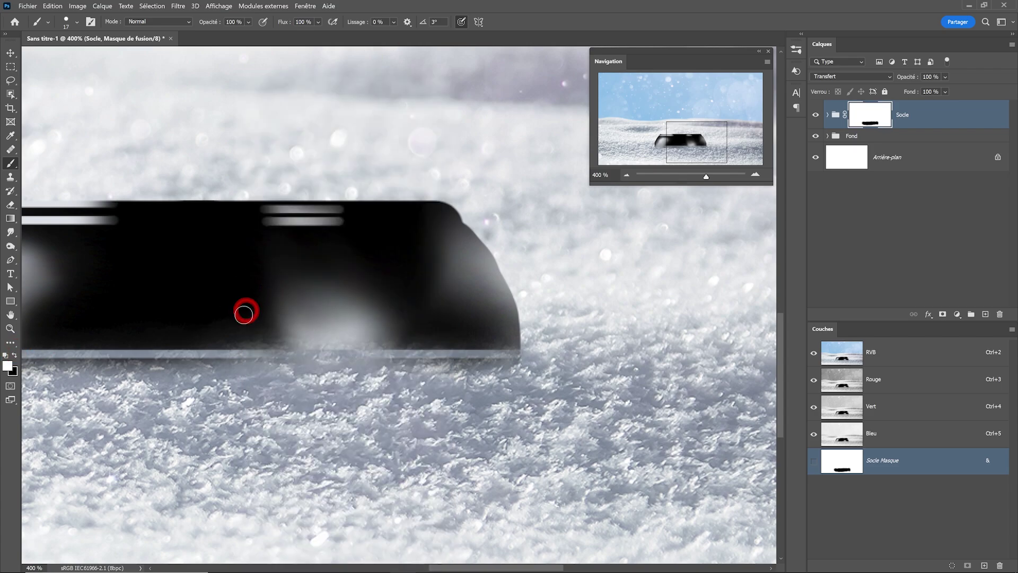
mouse_move(245, 309)
mouse_down()
mouse_move(239, 323)
mouse_move(271, 331)
mouse_up()
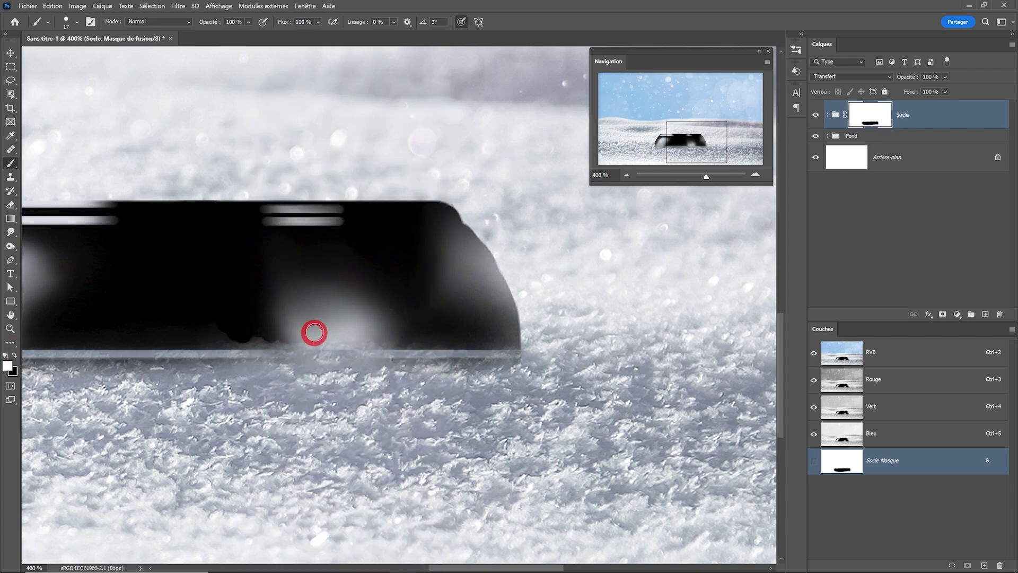
mouse_move(409, 333)
mouse_down()
mouse_move(439, 334)
mouse_move(74, 329)
mouse_up()
scroll(75, 329, left, 3)
Step: Move the Socle group's content slightly up and left in the scene
key(ctrl+1)
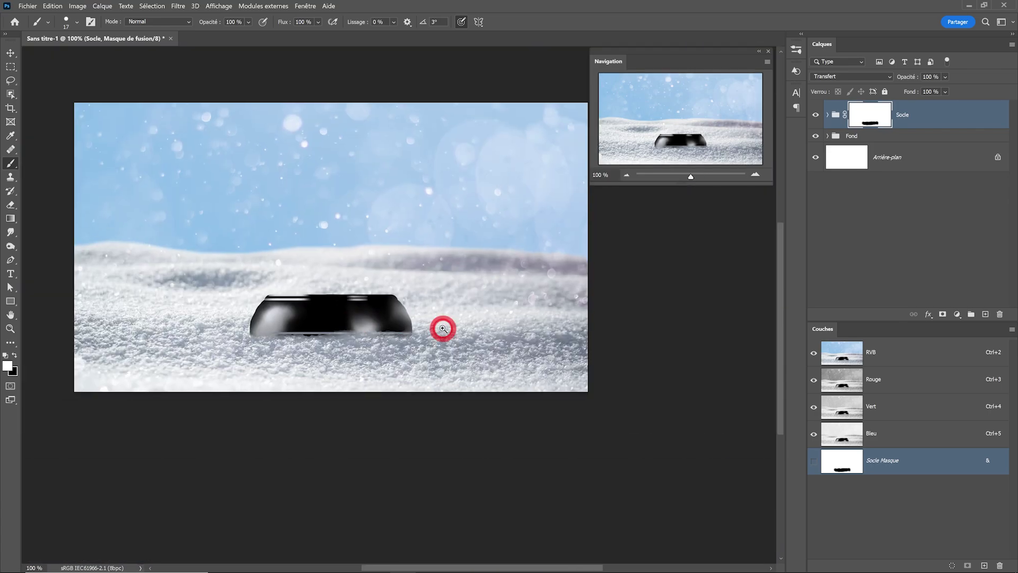
click(934, 130)
click(10, 54)
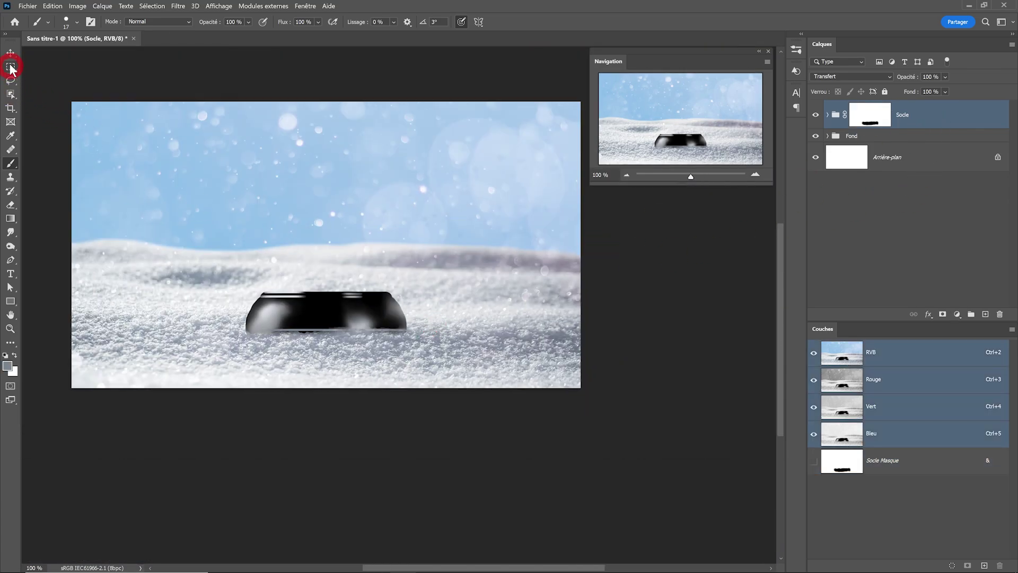
drag(317, 314, 312, 296)
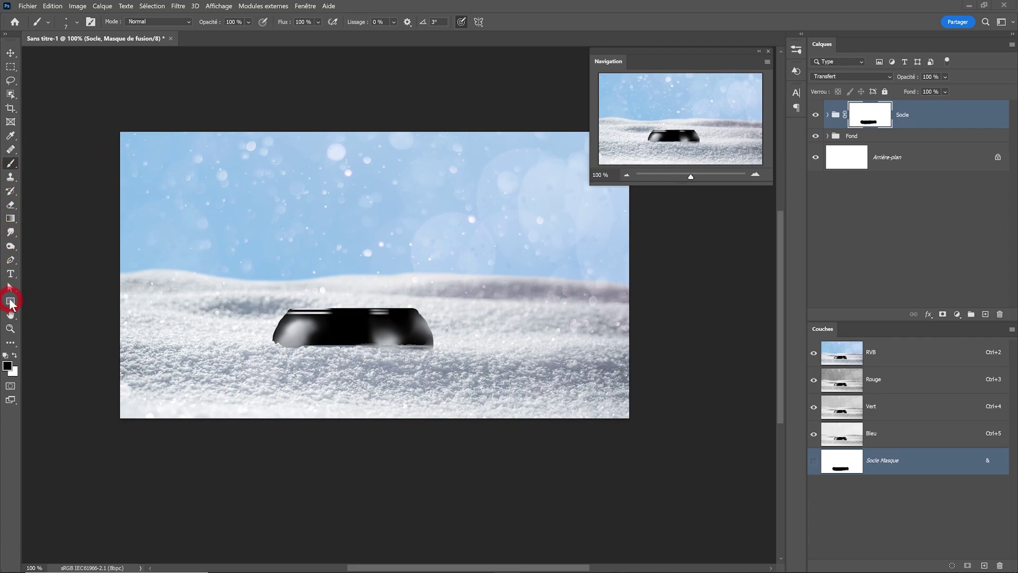
Step: Draw a white 669 × 669 px circle shape layer, Ellipse 1, above the pedestal
click(11, 301)
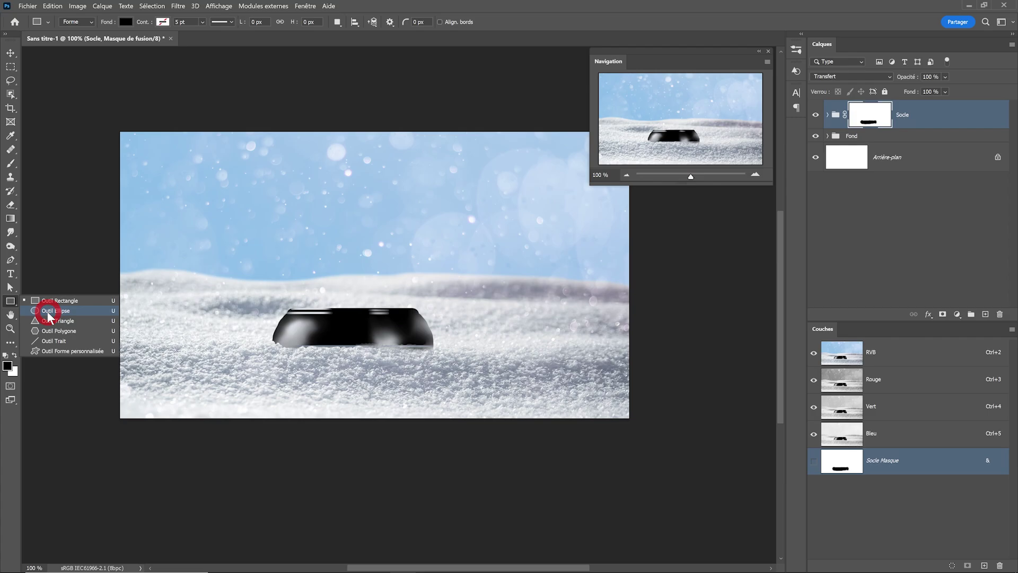
click(48, 311)
click(89, 24)
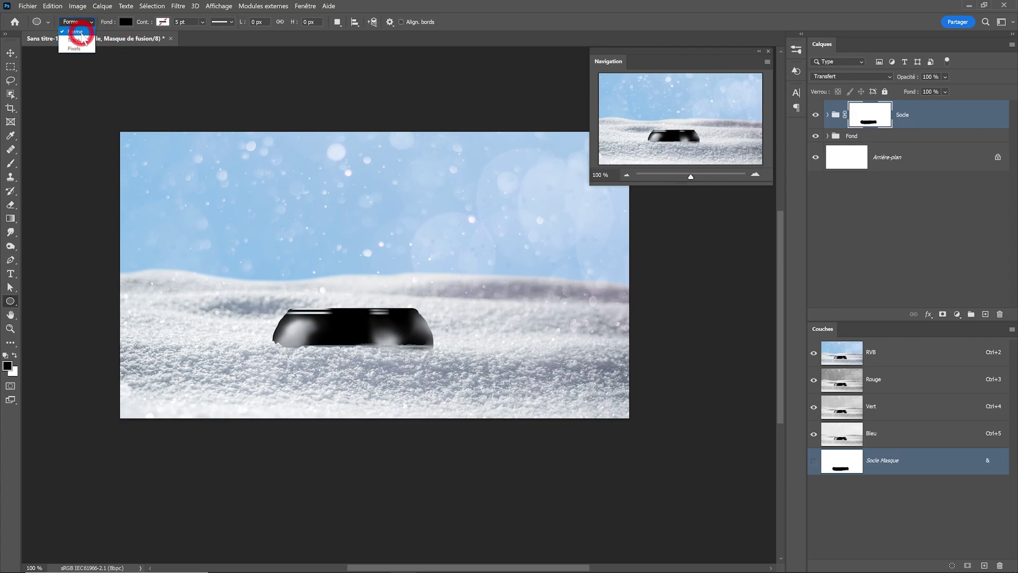
click(81, 34)
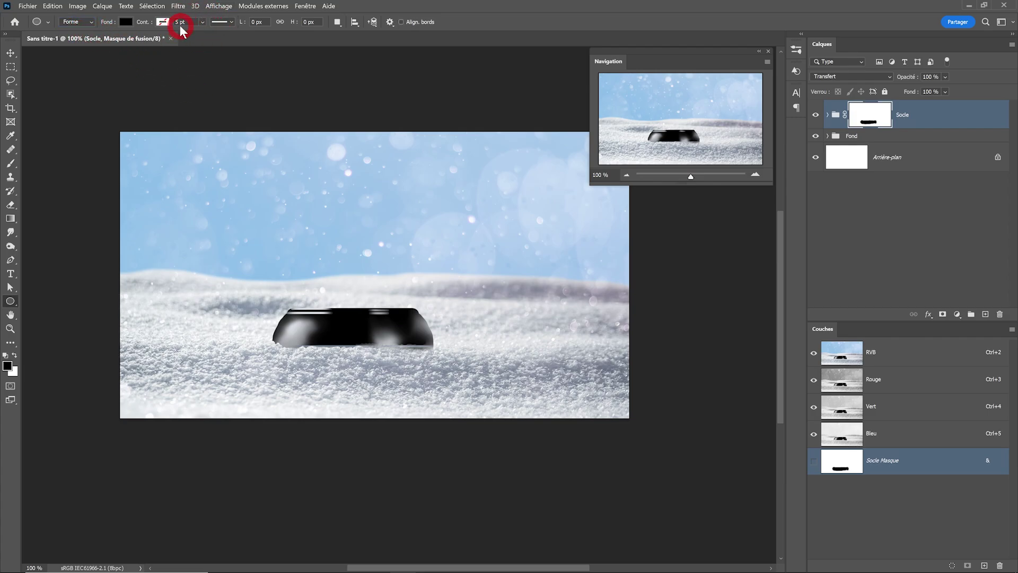
click(127, 23)
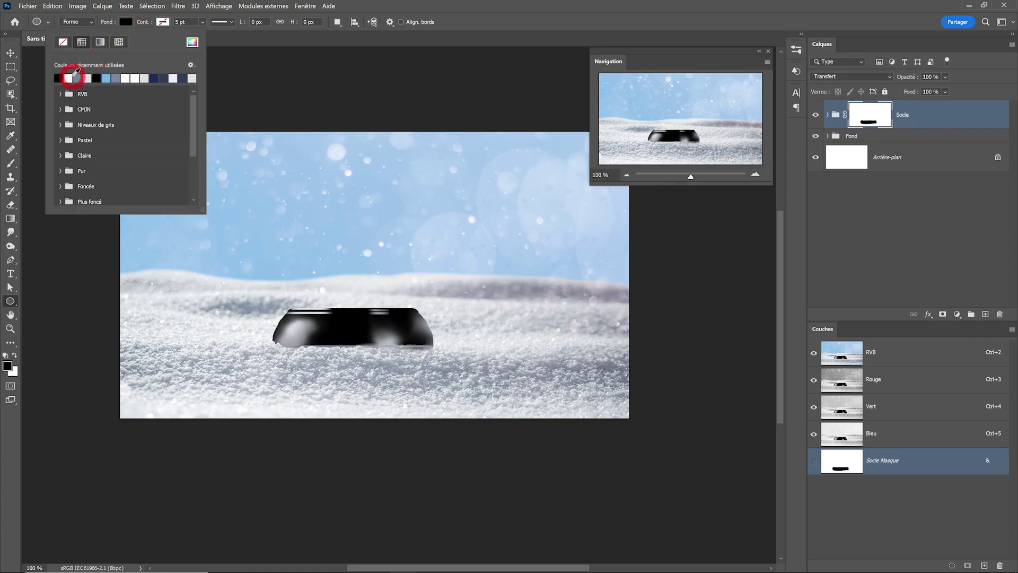
drag(255, 150, 444, 307)
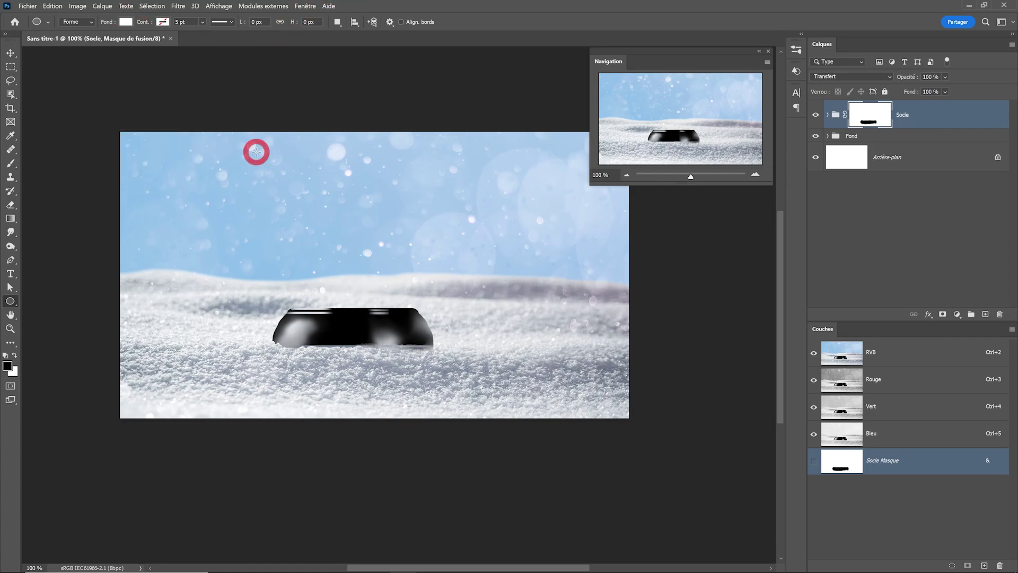
drag(451, 315, 463, 335)
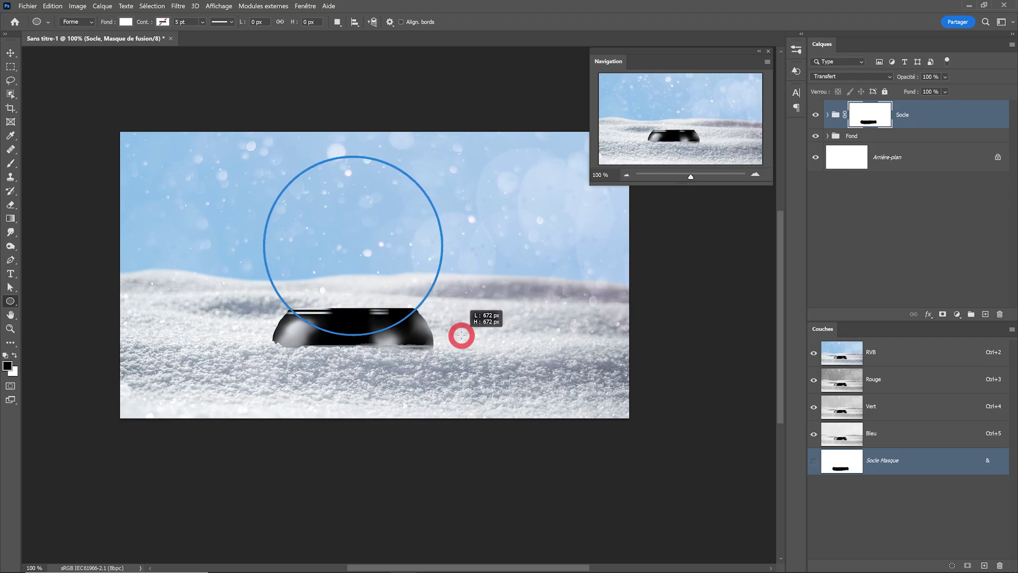
drag(462, 335, 459, 335)
click(335, 106)
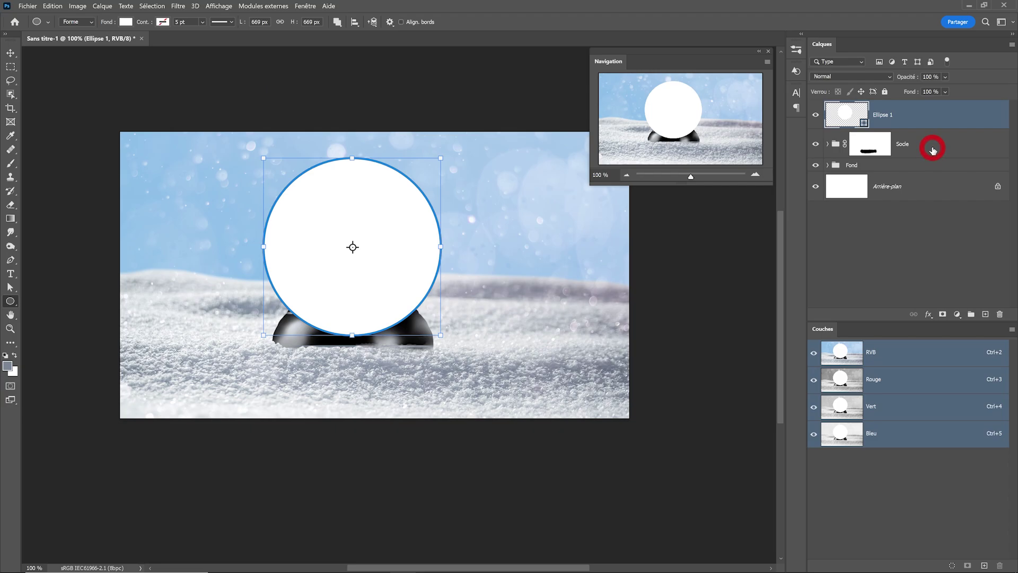
shift+click(933, 150)
Step: Move the circle and pedestal down, scale them together to 76.22%, then nudge the circle up
key(v)
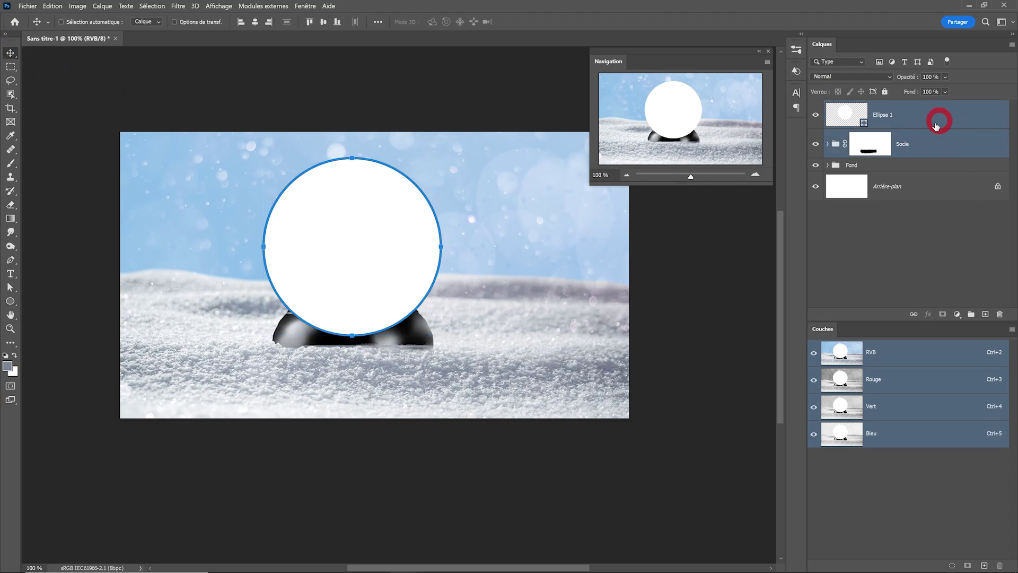
mouse_move(418, 337)
mouse_down()
mouse_move(419, 368)
mouse_move(434, 369)
mouse_up()
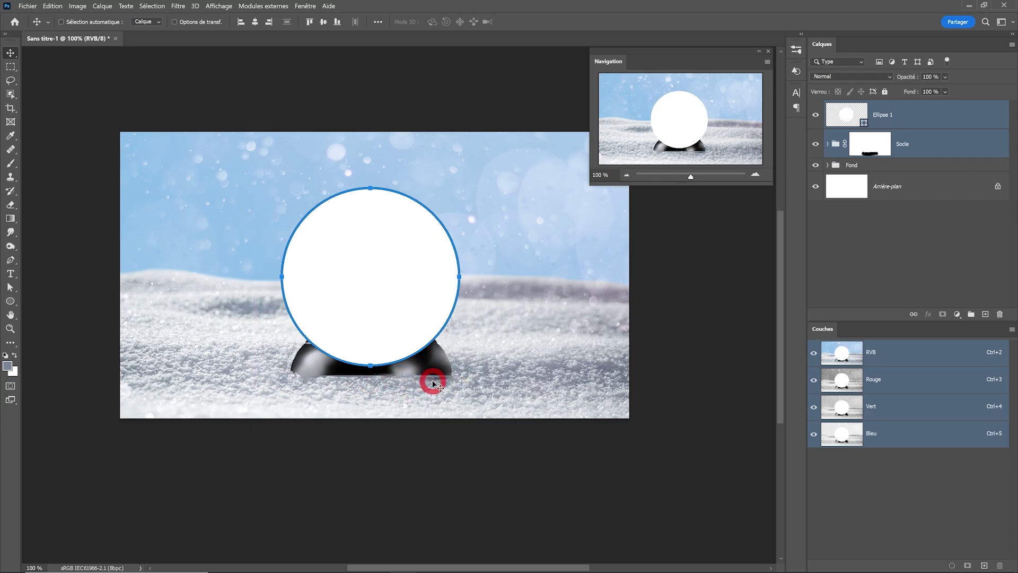
key(ctrl+t)
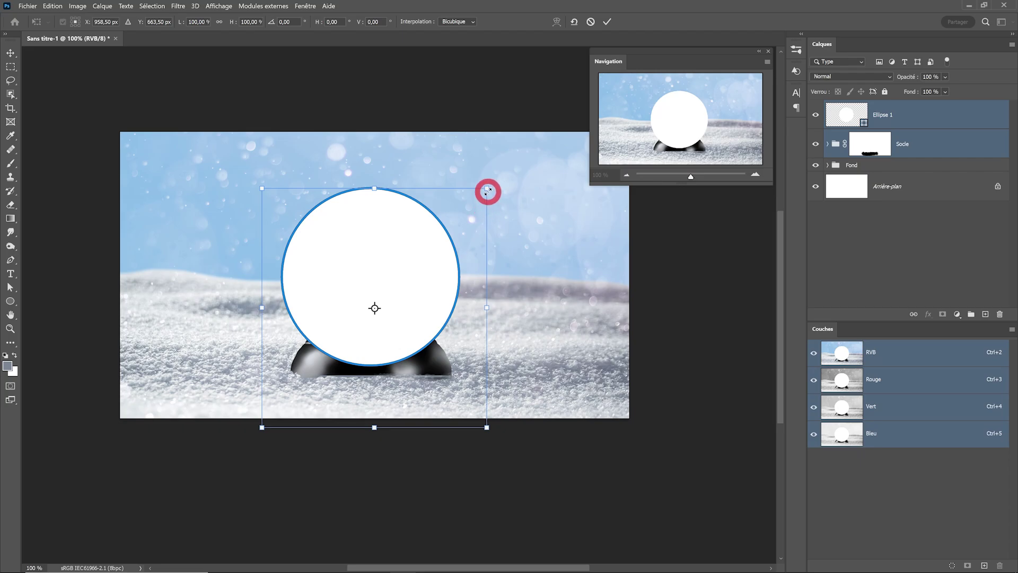
drag(487, 188, 459, 216)
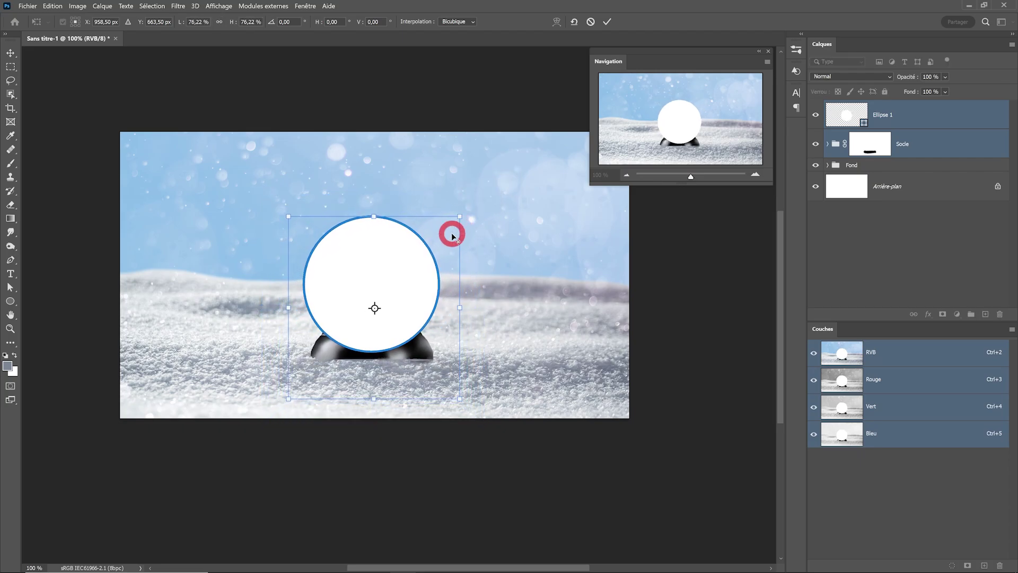
click(558, 99)
drag(376, 322, 375, 312)
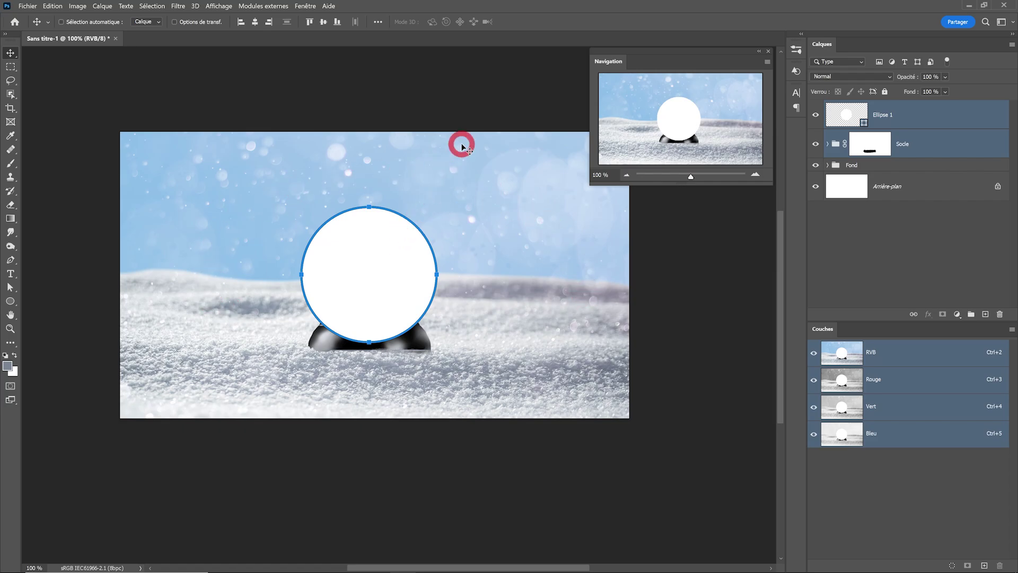
click(440, 298)
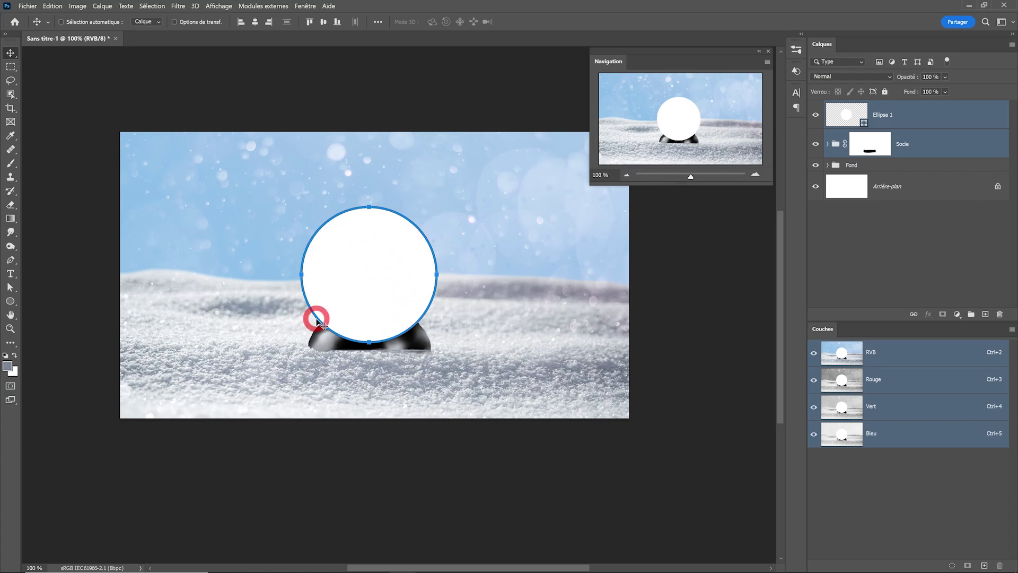
Step: Set Ellipse 1 to Densité linéaire + and add a clipped Calque 4 in the same mode
click(908, 118)
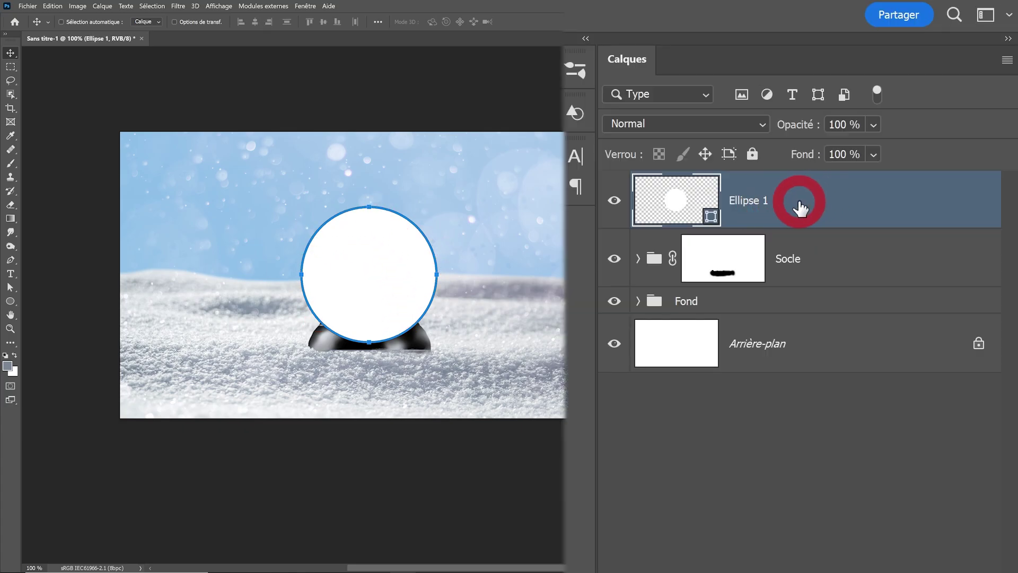
click(687, 125)
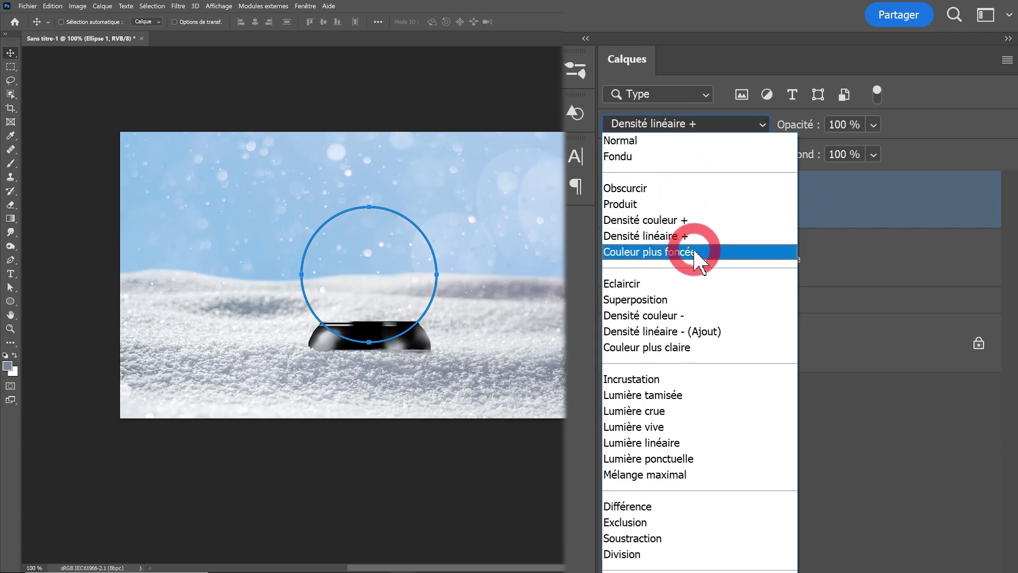
click(692, 236)
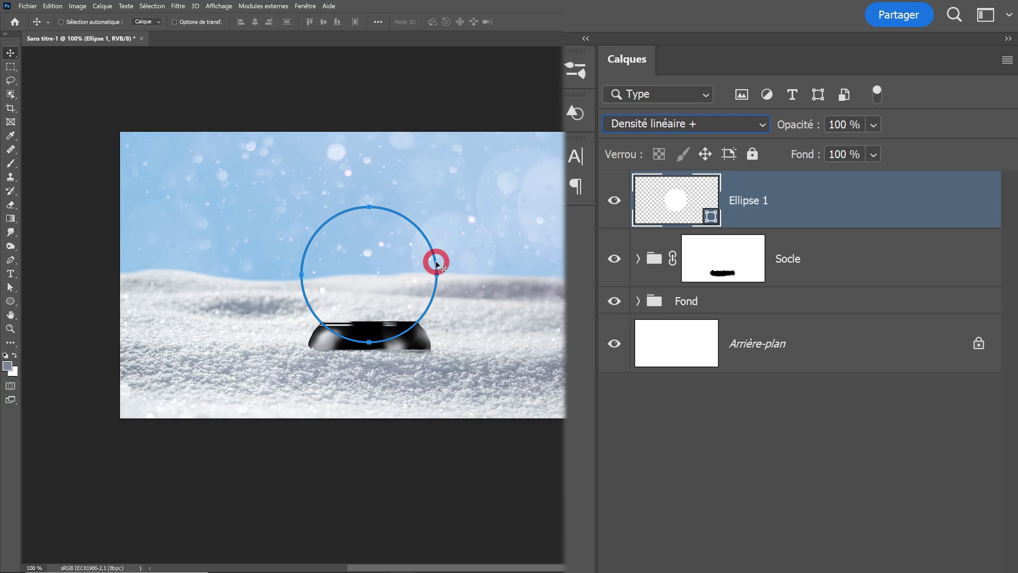
click(986, 315)
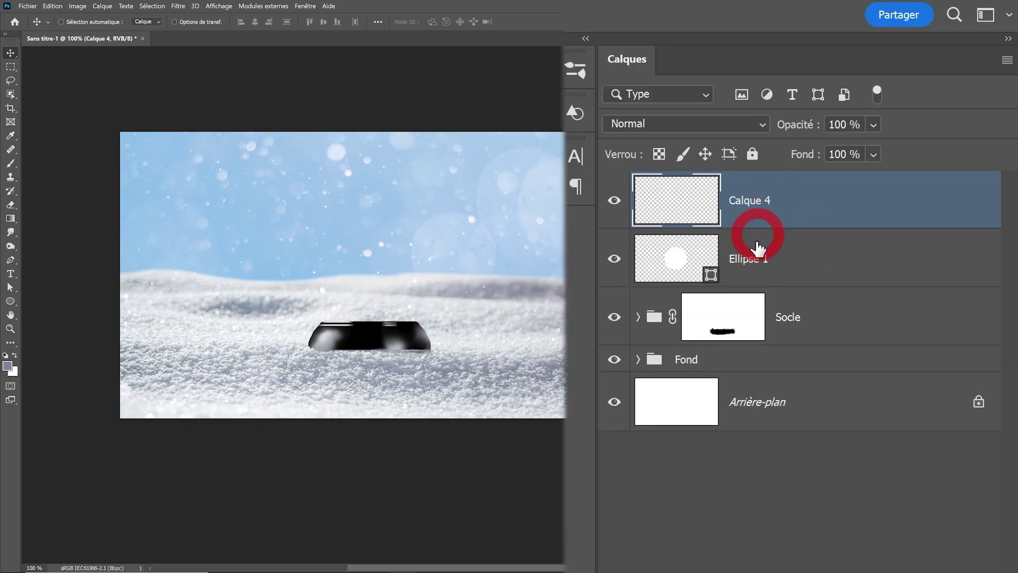
alt+click(915, 128)
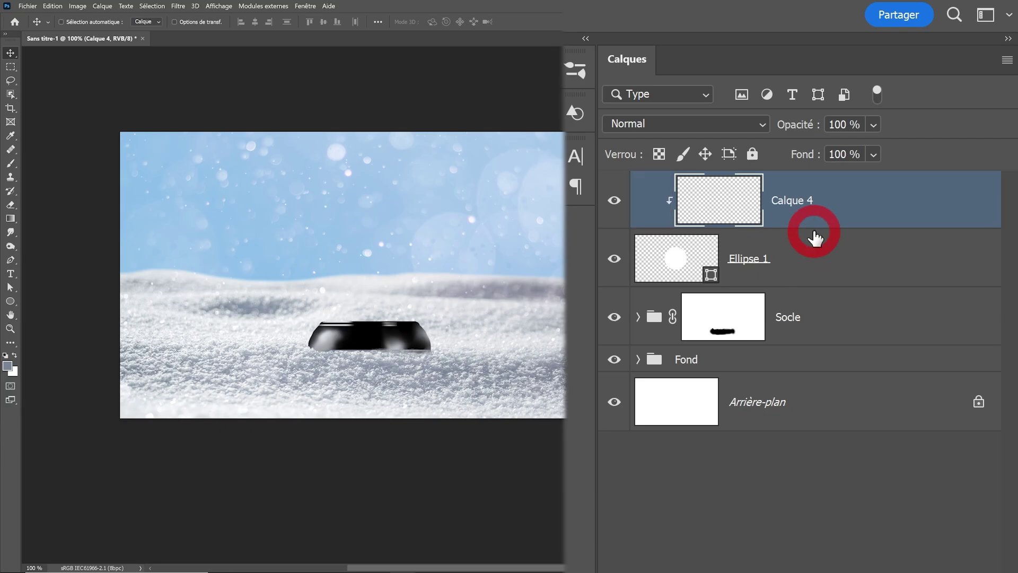
click(834, 80)
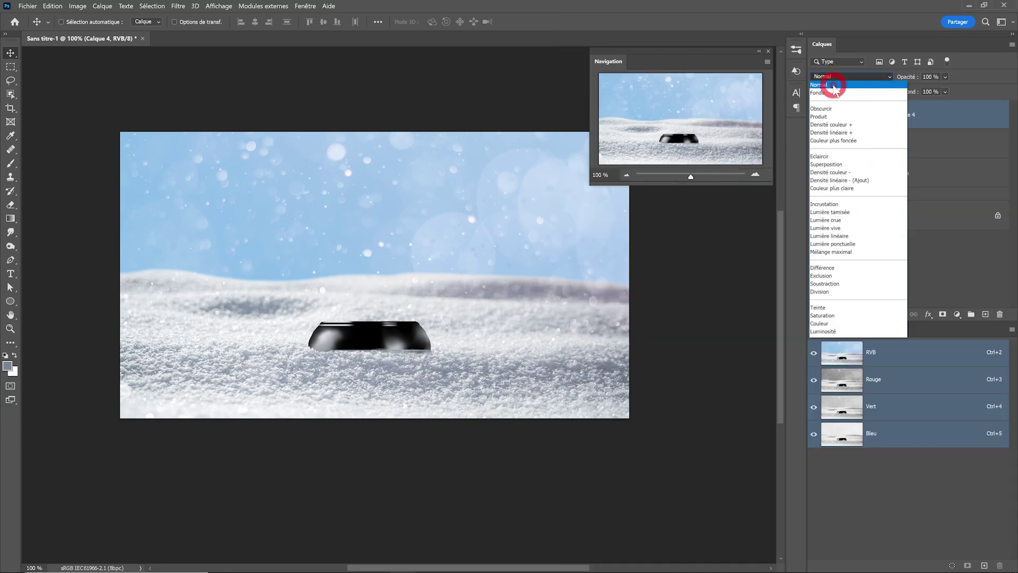
click(833, 132)
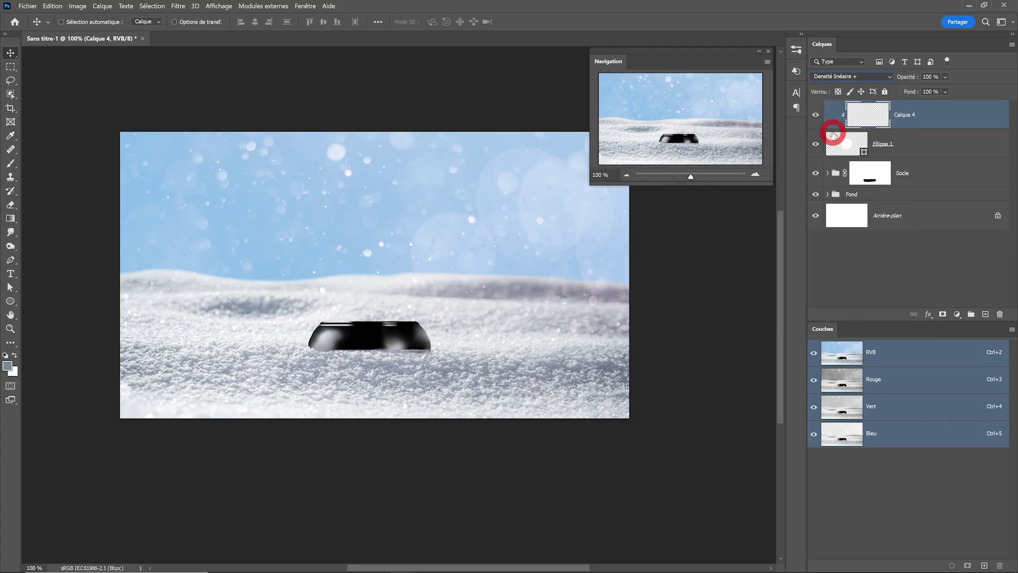
Step: Paint soft medium-blue shading around the globe's top and sides on Calque 4
click(11, 164)
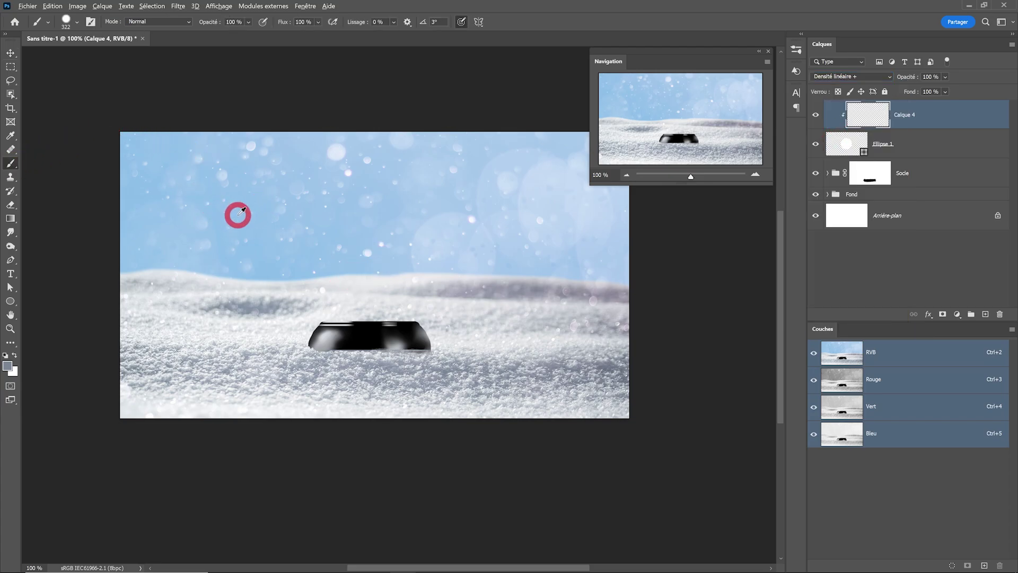
click(6, 367)
drag(550, 107, 566, 128)
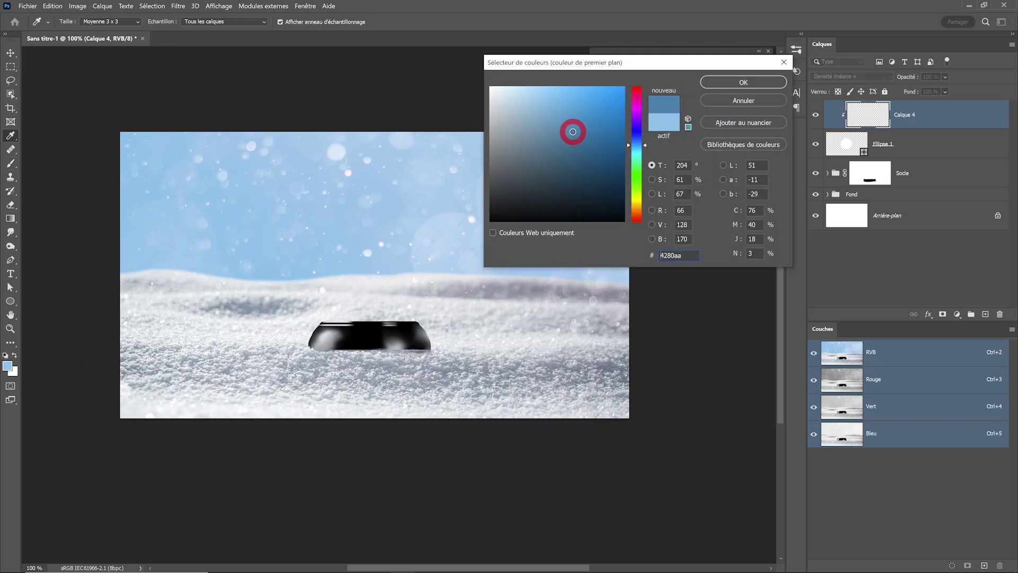
click(744, 82)
right_click(470, 114)
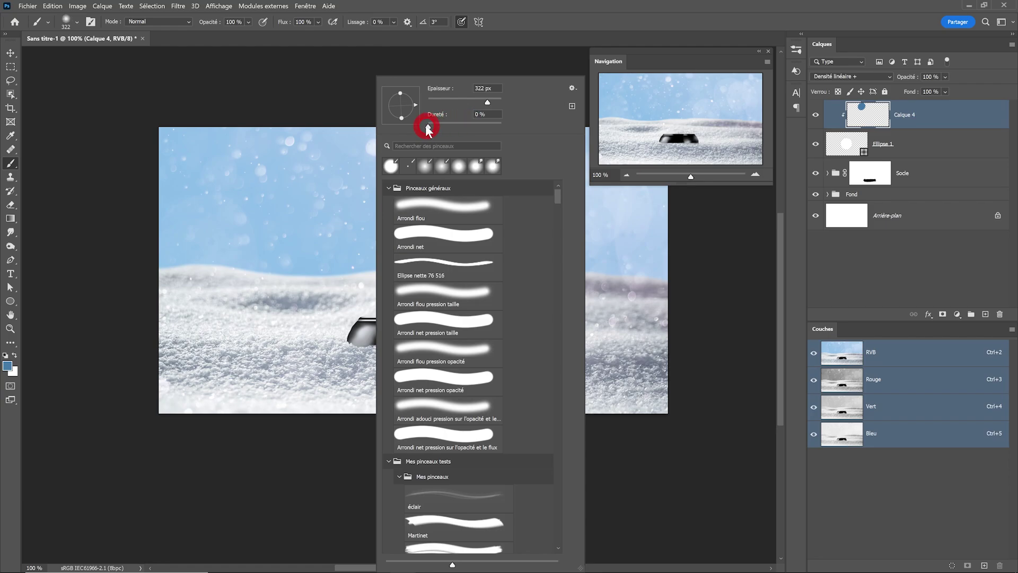
key(Return)
mouse_move(368, 189)
mouse_down()
mouse_move(318, 246)
mouse_move(498, 207)
mouse_up()
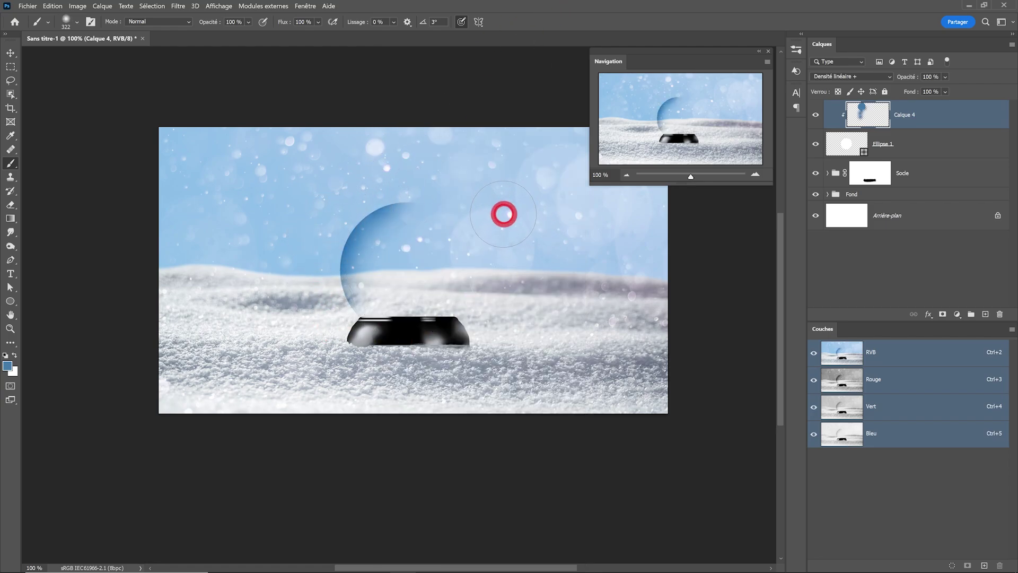
drag(498, 207, 493, 313)
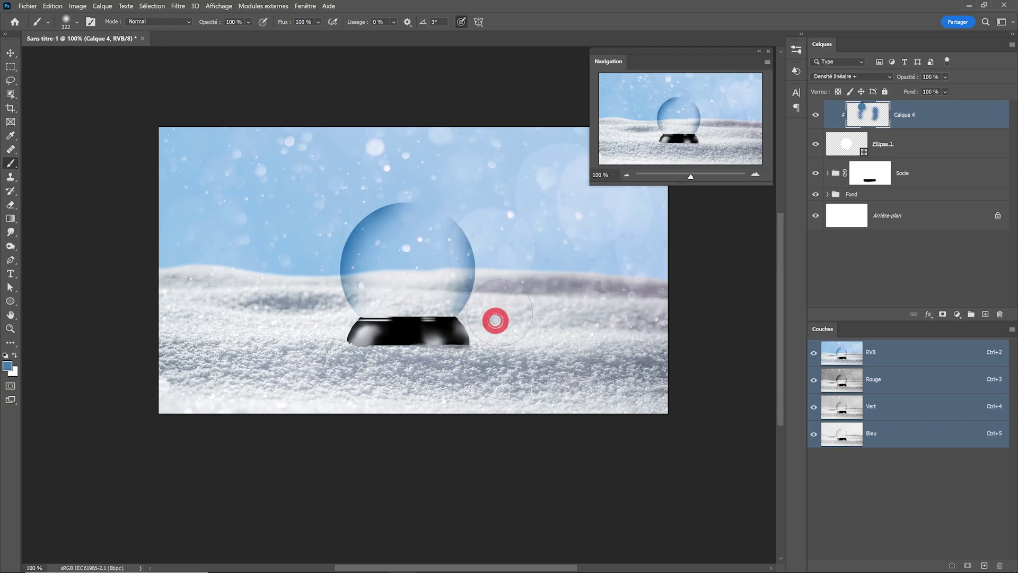
mouse_move(494, 192)
mouse_down()
mouse_move(439, 170)
mouse_move(503, 232)
mouse_move(502, 200)
mouse_move(345, 368)
mouse_up()
scroll(454, 238, up, 1)
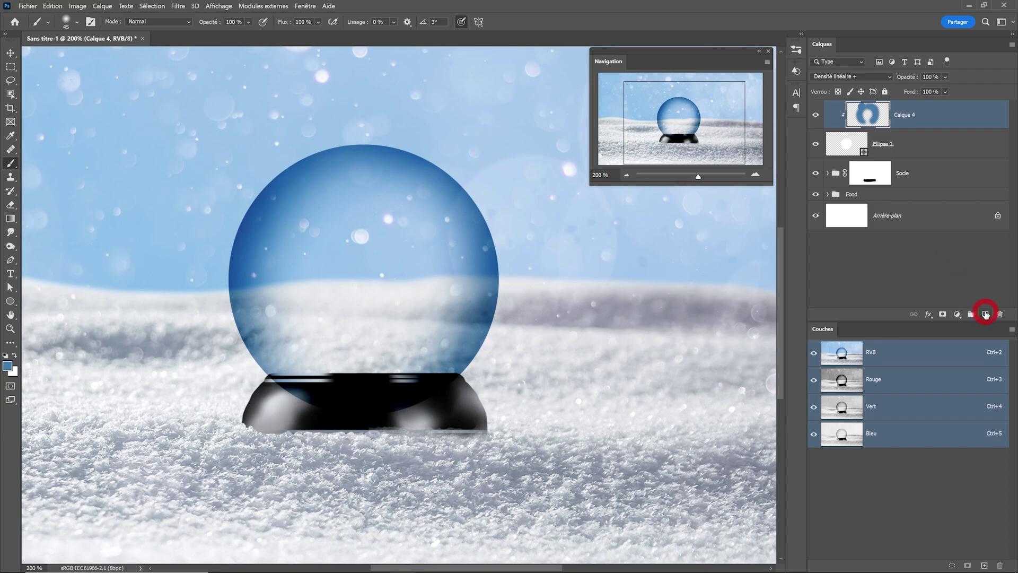
Step: Add Calque 5 in Densité linéaire + and paint thin dark-blue strokes on the globe's left and right edges
click(985, 314)
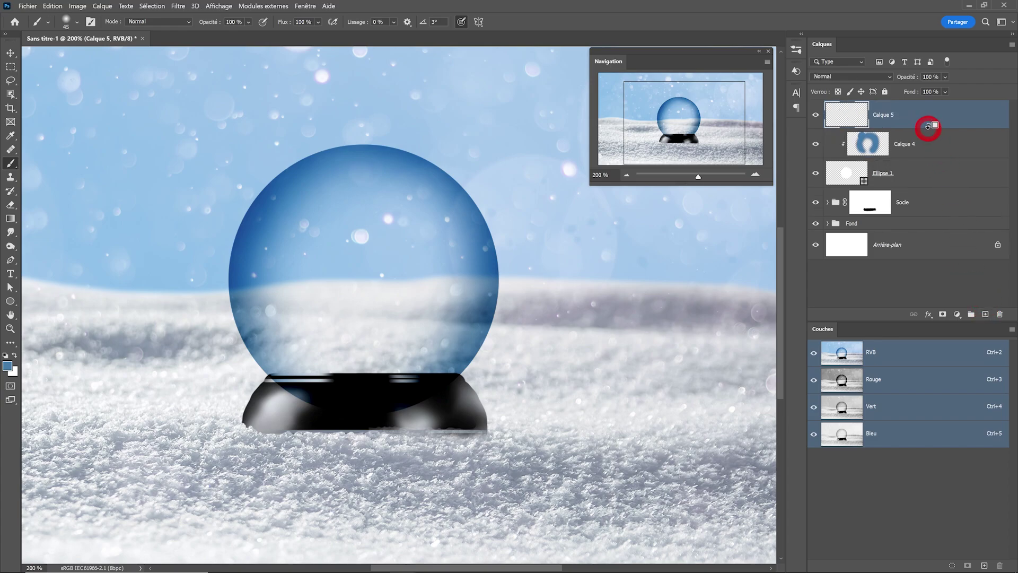
click(872, 76)
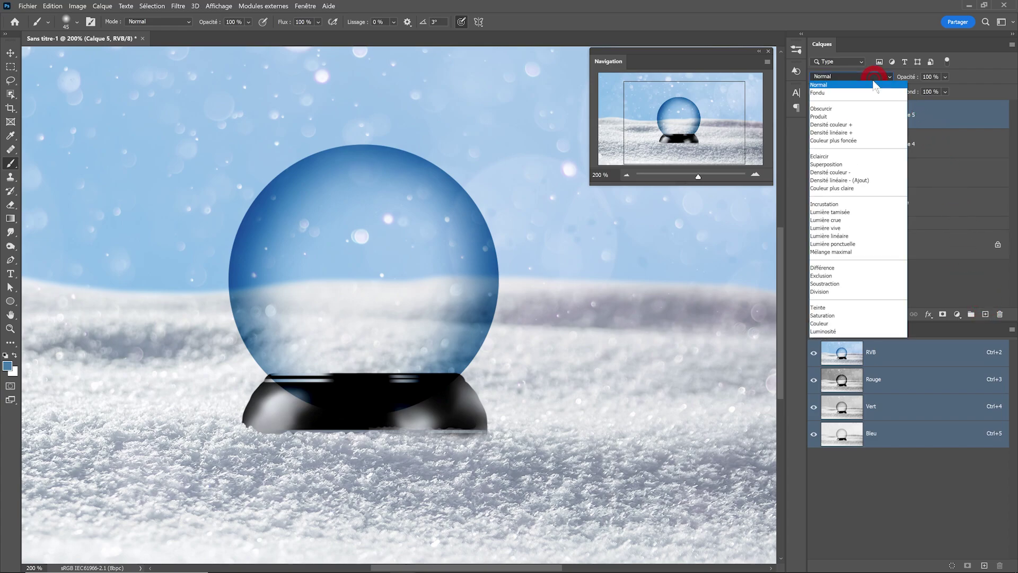
click(866, 133)
drag(472, 222, 480, 320)
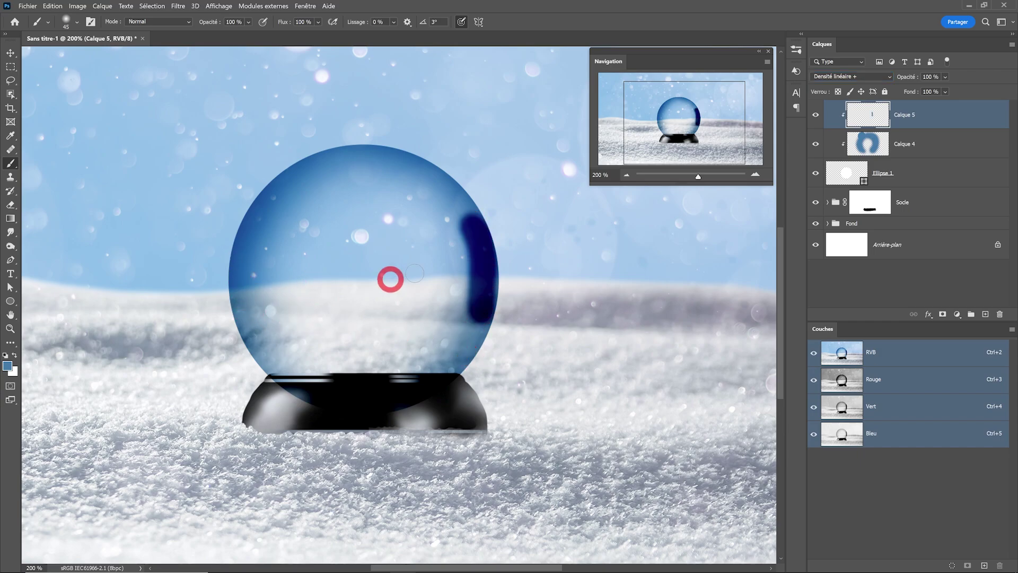
key(ctrl+z)
drag(479, 242, 482, 310)
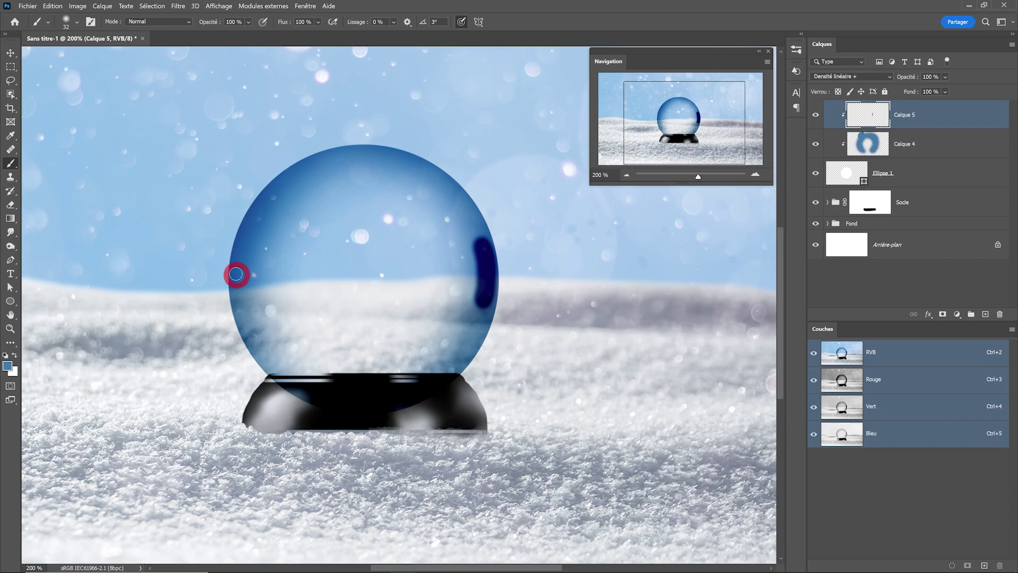
drag(237, 273, 257, 343)
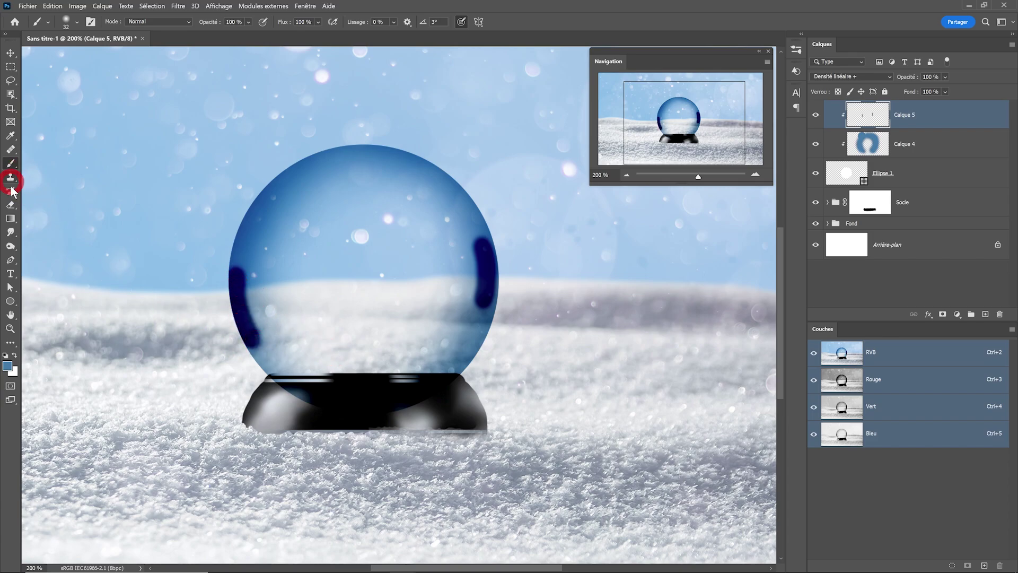
Step: Smudge the dark-blue edge strokes to soften them into the glass
click(11, 231)
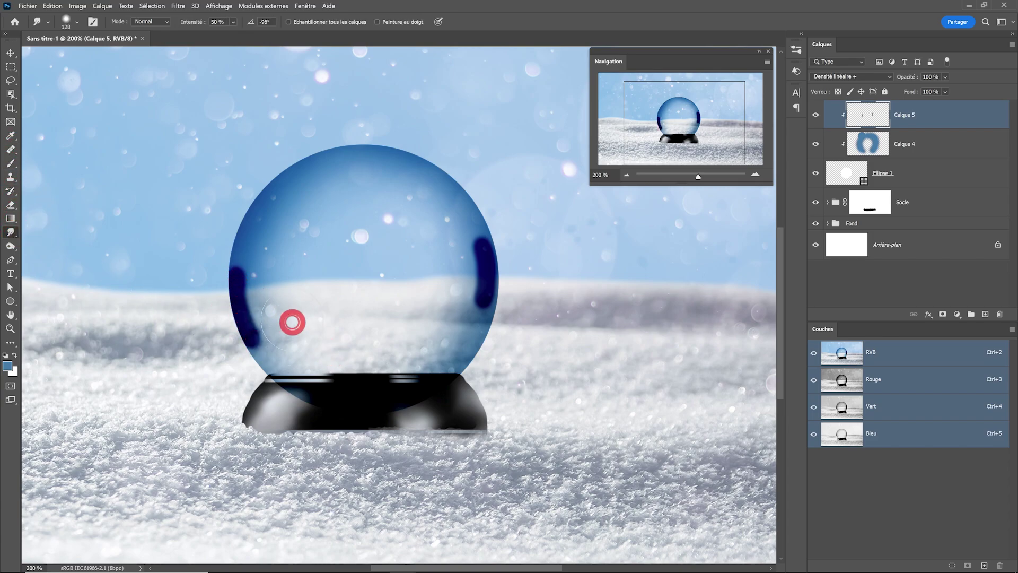
mouse_move(261, 302)
mouse_down()
mouse_move(266, 332)
mouse_move(261, 277)
mouse_move(254, 289)
mouse_move(273, 339)
mouse_move(263, 263)
mouse_move(270, 341)
mouse_move(268, 263)
mouse_up()
mouse_move(454, 265)
mouse_down()
mouse_move(505, 304)
mouse_move(482, 264)
mouse_move(461, 390)
mouse_move(464, 268)
mouse_move(473, 246)
mouse_up()
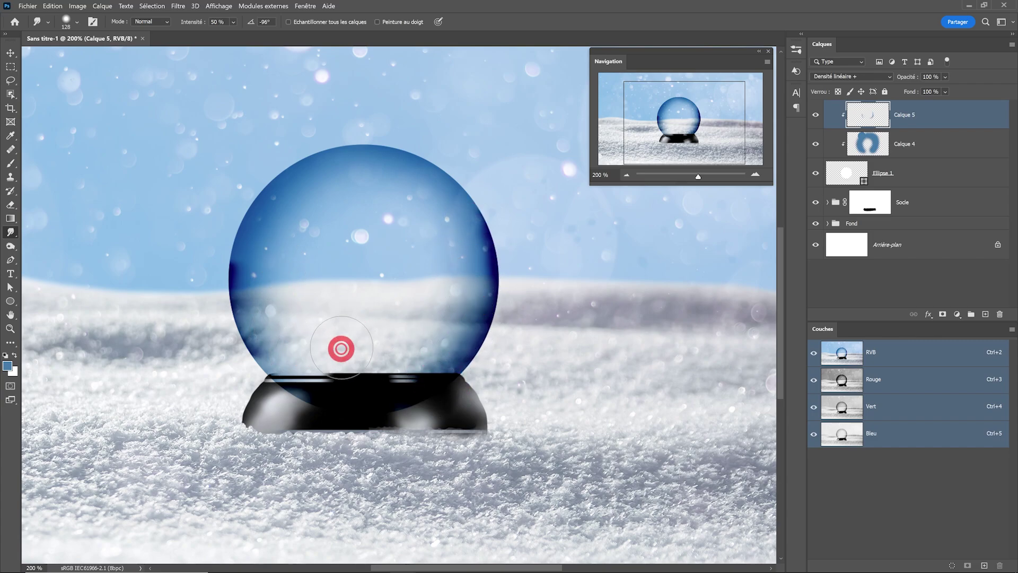
key(h)
click(449, 279)
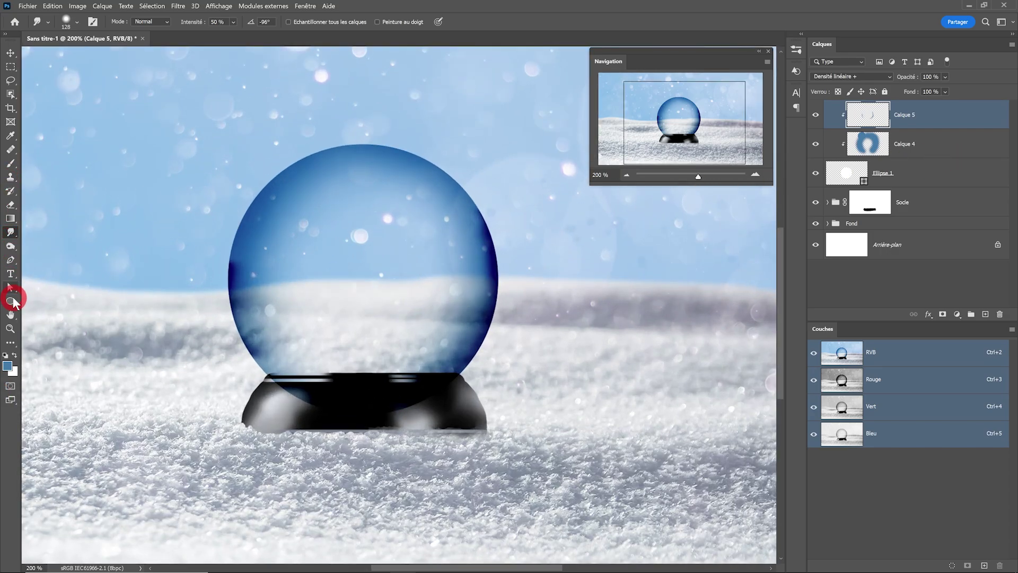
Step: Draw a white 246 × 55 px rectangle shape, Rectangle 1, across the globe's upper glass
drag(13, 303, 44, 307)
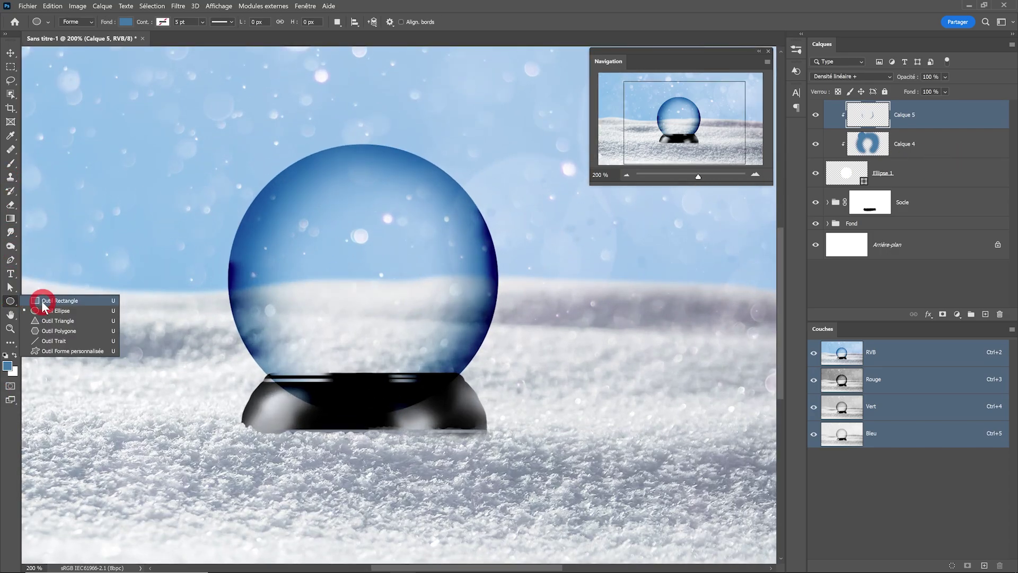
click(78, 21)
click(76, 32)
click(125, 21)
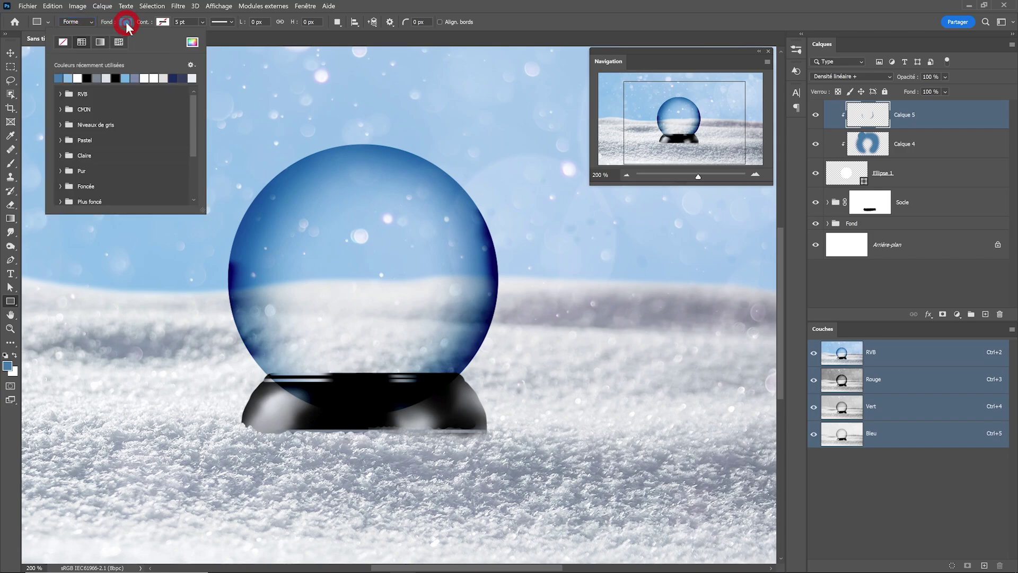
drag(83, 77, 476, 218)
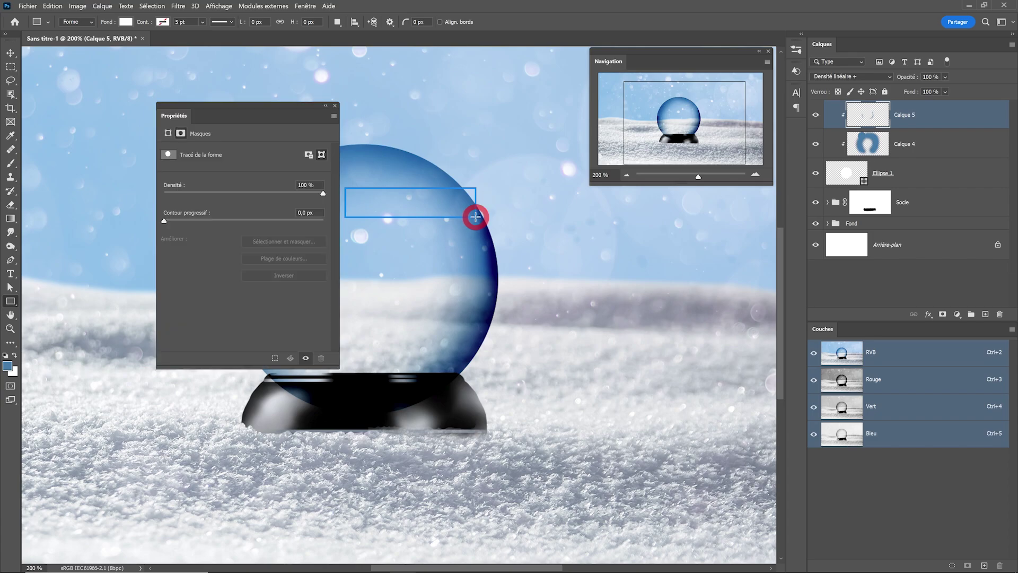
click(337, 106)
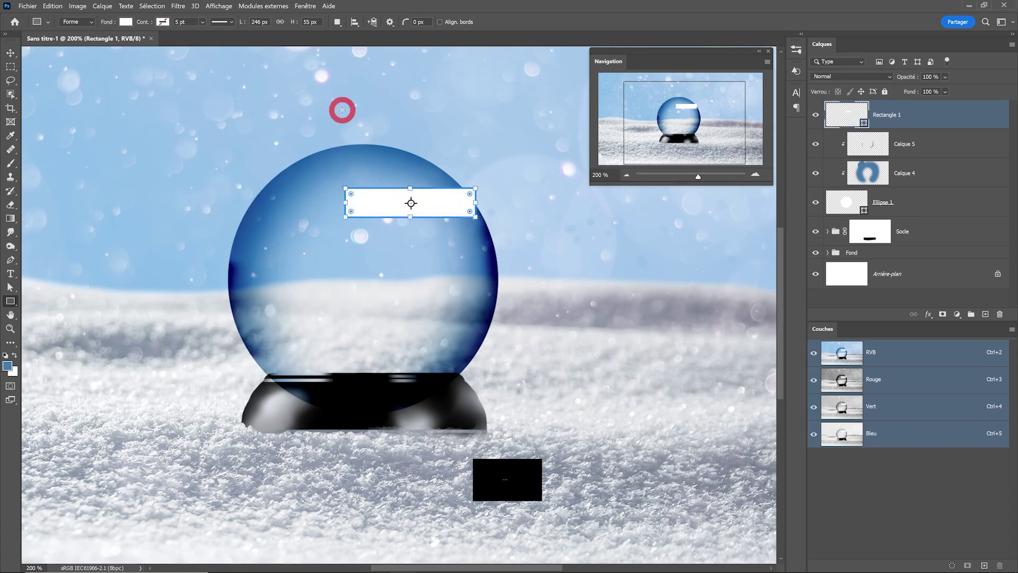
Step: Tilt and warp Rectangle 1 into a curved highlight along the globe's upper-right rim
key(ctrl+t)
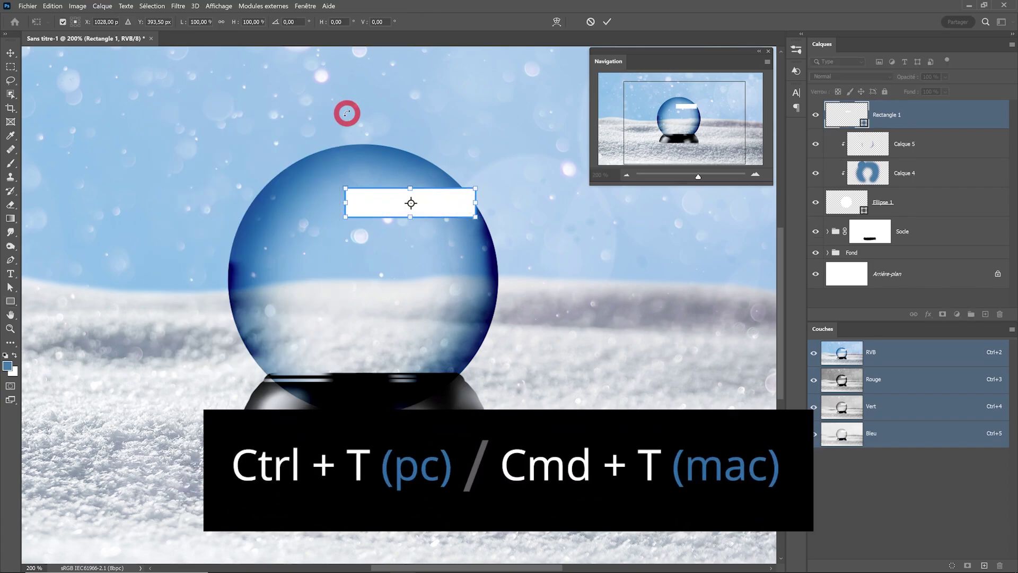
mouse_move(480, 189)
mouse_down()
mouse_move(451, 219)
mouse_move(459, 240)
mouse_move(436, 198)
mouse_up()
click(556, 22)
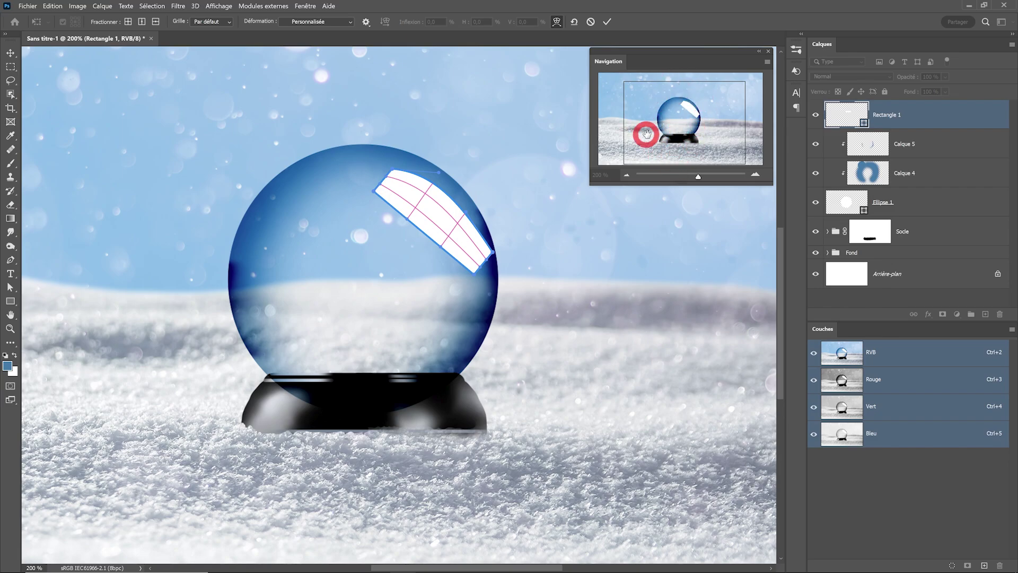
mouse_move(391, 170)
mouse_down()
mouse_move(453, 256)
mouse_move(380, 186)
mouse_move(470, 255)
mouse_move(454, 197)
mouse_move(397, 195)
mouse_up()
mouse_move(473, 225)
mouse_down()
mouse_move(425, 200)
mouse_move(466, 262)
mouse_move(431, 166)
mouse_move(470, 214)
mouse_move(441, 180)
mouse_move(391, 198)
mouse_move(466, 265)
mouse_move(454, 226)
mouse_up()
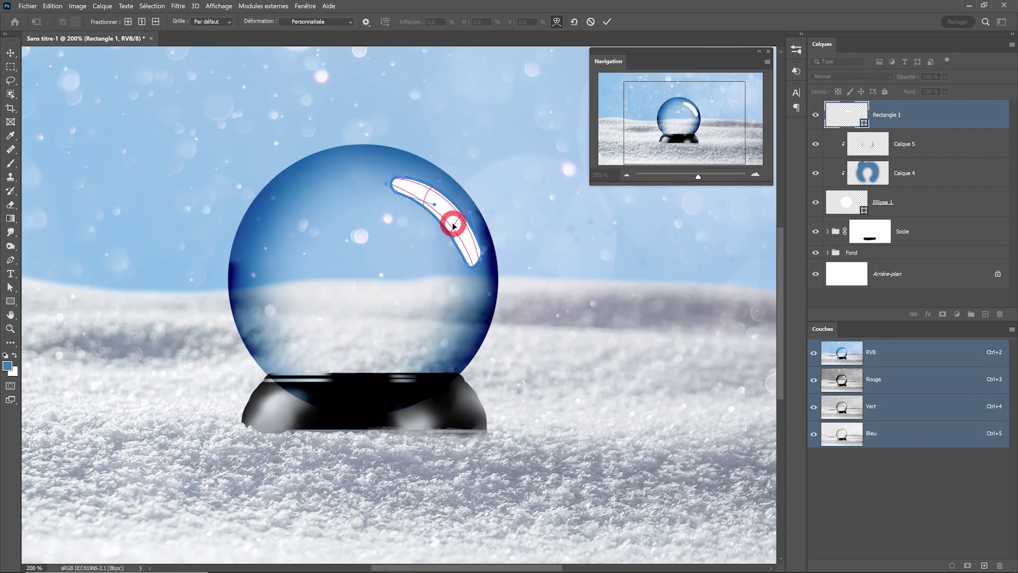
key(Return)
click(524, 233)
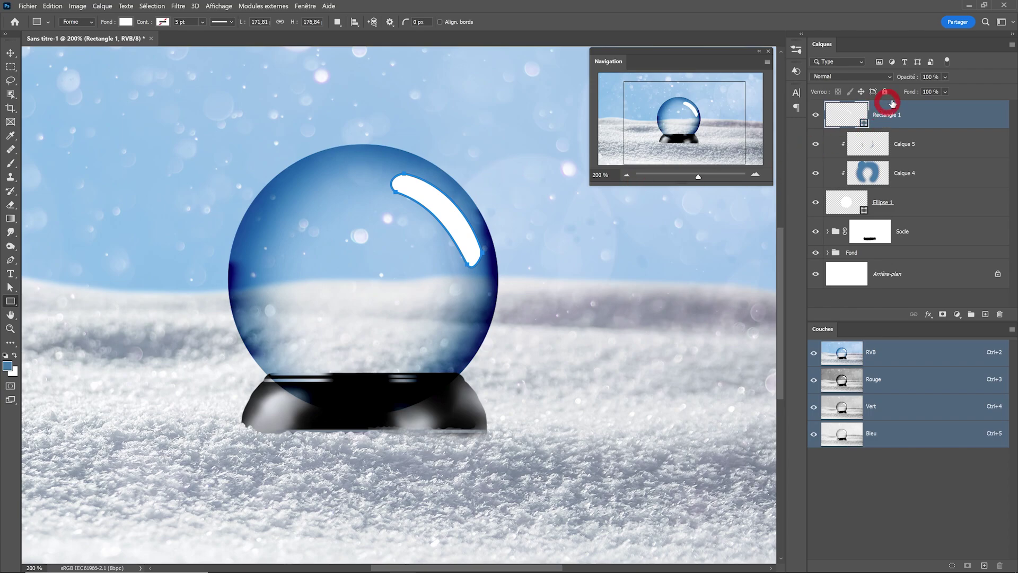
Step: Lower the highlight arc's opacity to 85% and draw a white rectangle on the globe's left
drag(905, 79, 904, 78)
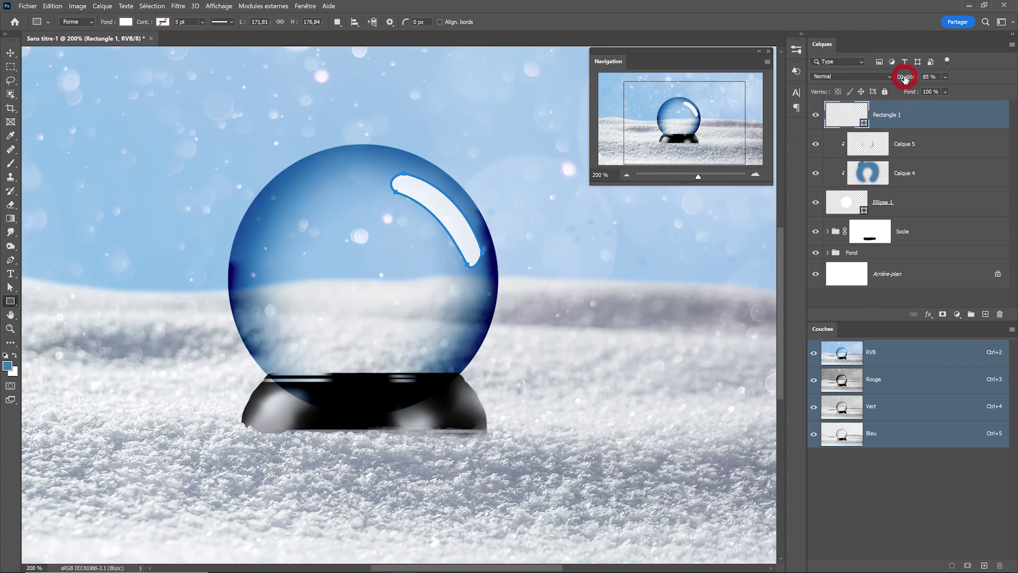
click(277, 228)
drag(260, 237, 295, 321)
Step: Warp Rectangle 2 into a curved left reflection and set its opacity to 49%
key(ctrl+t)
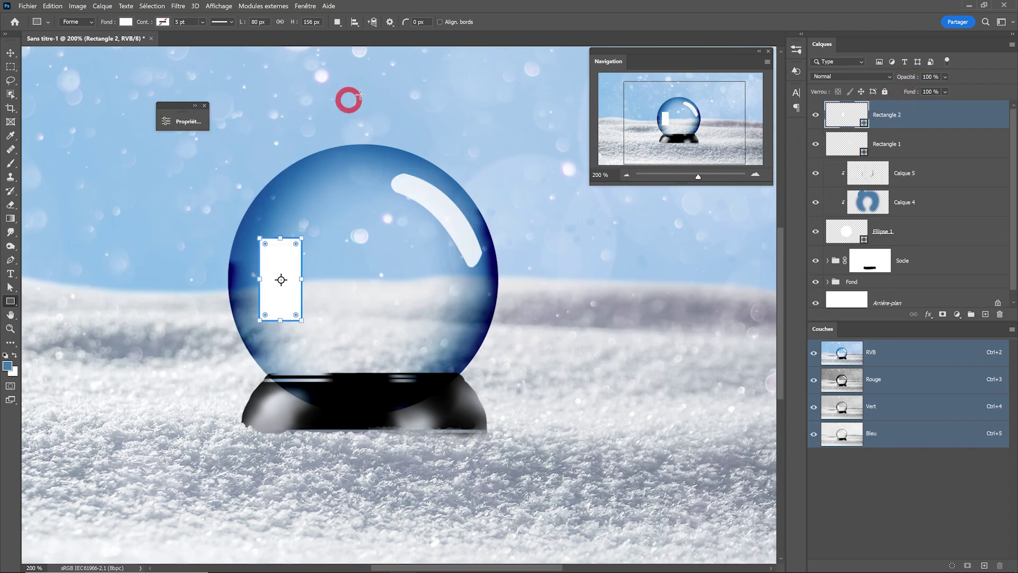
mouse_move(318, 233)
mouse_down()
mouse_move(311, 257)
mouse_move(255, 230)
mouse_move(270, 304)
mouse_move(295, 300)
mouse_up()
right_click(276, 249)
click(257, 260)
mouse_move(258, 228)
mouse_down()
mouse_move(285, 214)
mouse_move(286, 294)
mouse_move(245, 295)
mouse_up()
drag(238, 255, 250, 238)
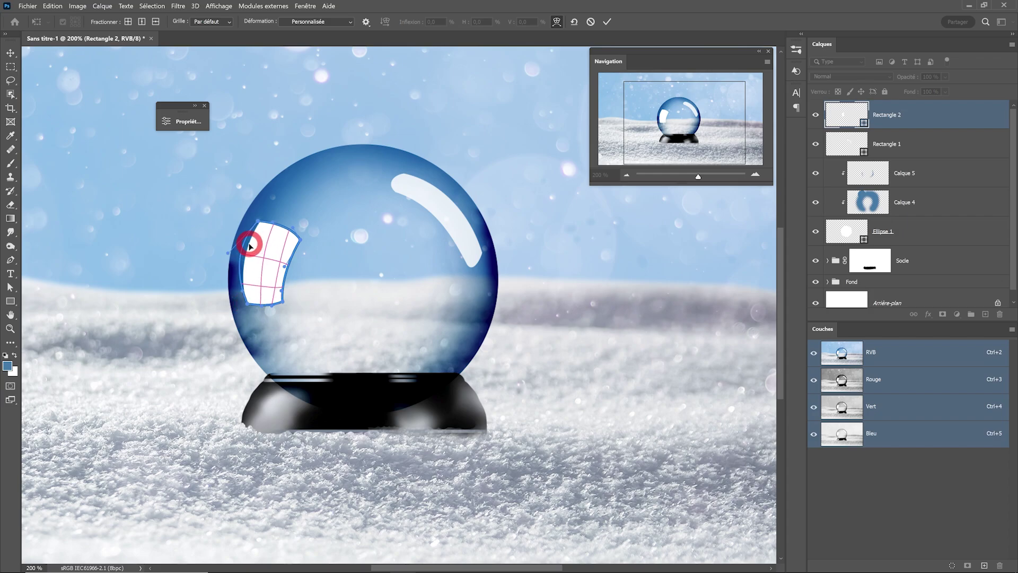
click(607, 22)
drag(905, 76, 886, 84)
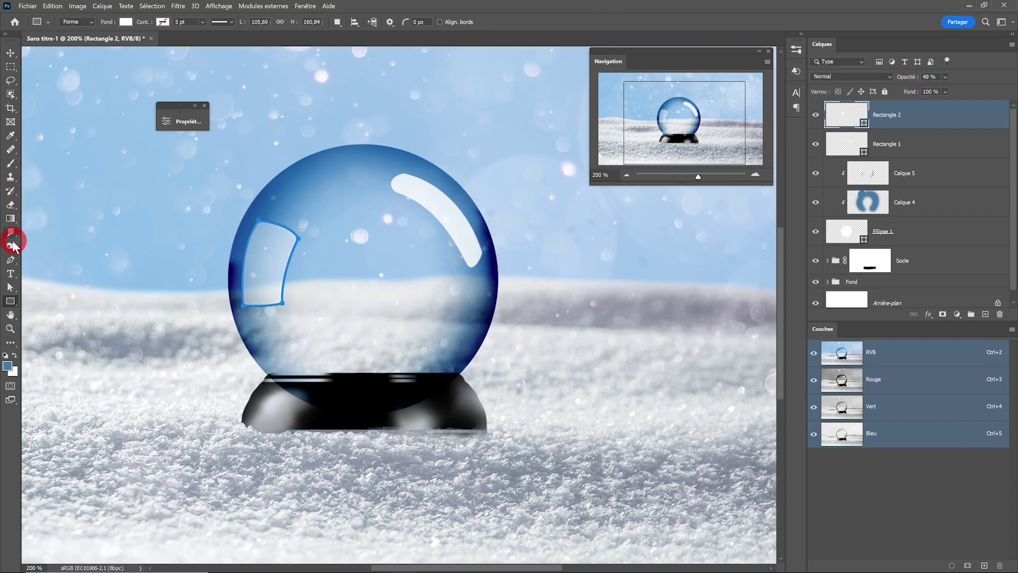
Step: Draw a white sliver shape, Forme 1, with the Pen along the globe's lower right at 28% opacity
click(10, 259)
click(77, 22)
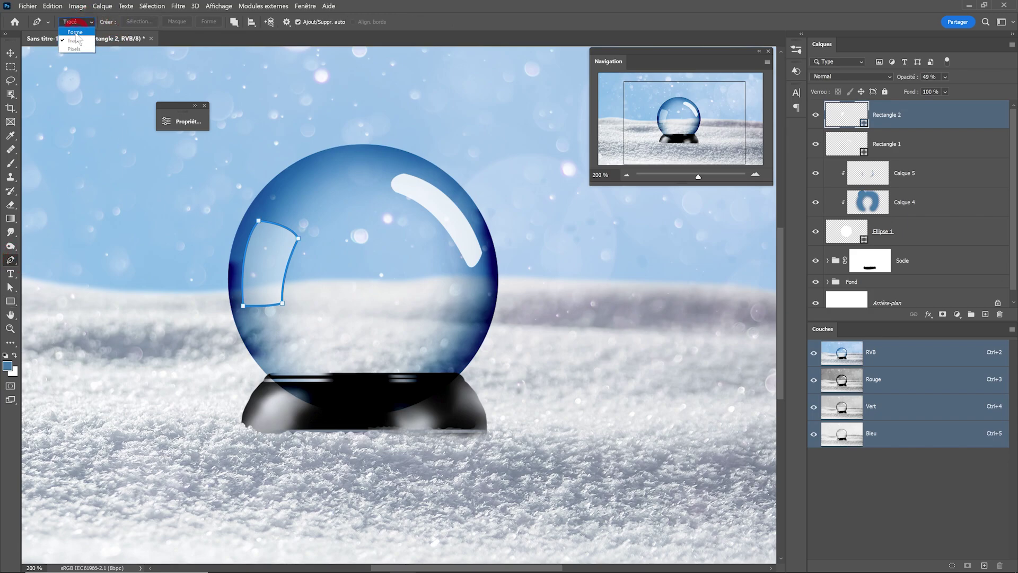
click(77, 34)
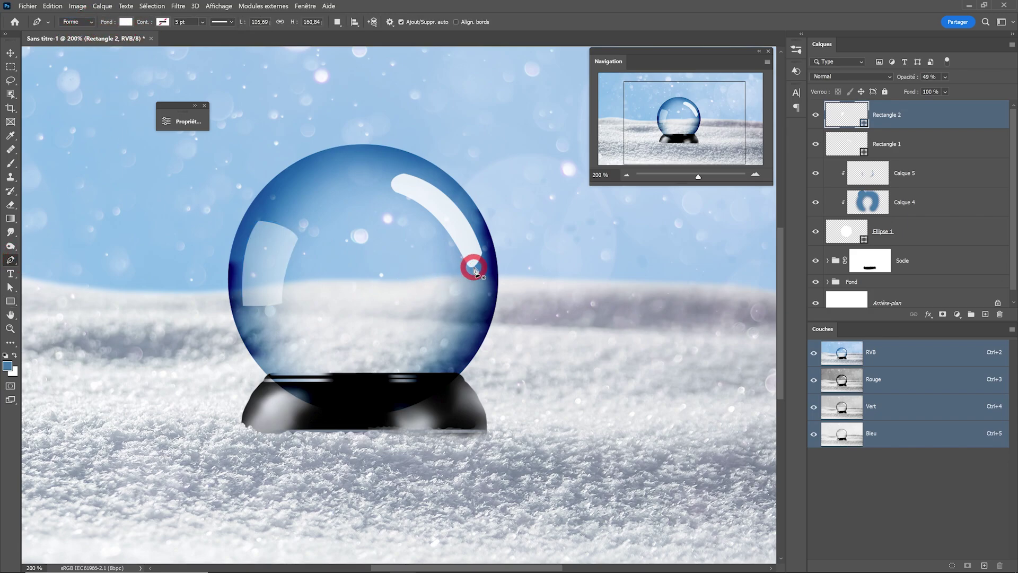
mouse_move(474, 281)
mouse_down()
mouse_move(487, 256)
mouse_move(492, 267)
mouse_up()
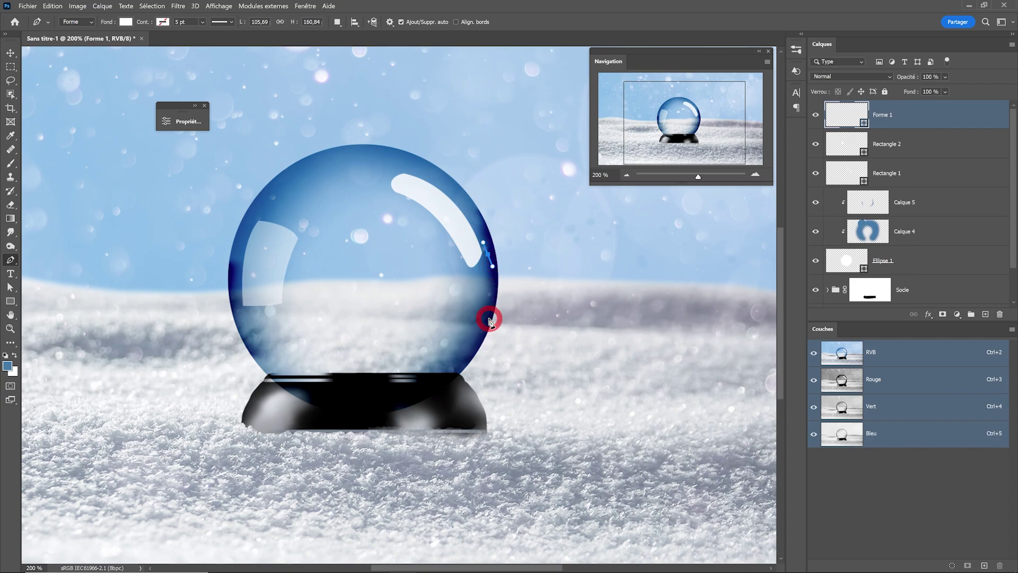
click(450, 350)
click(471, 353)
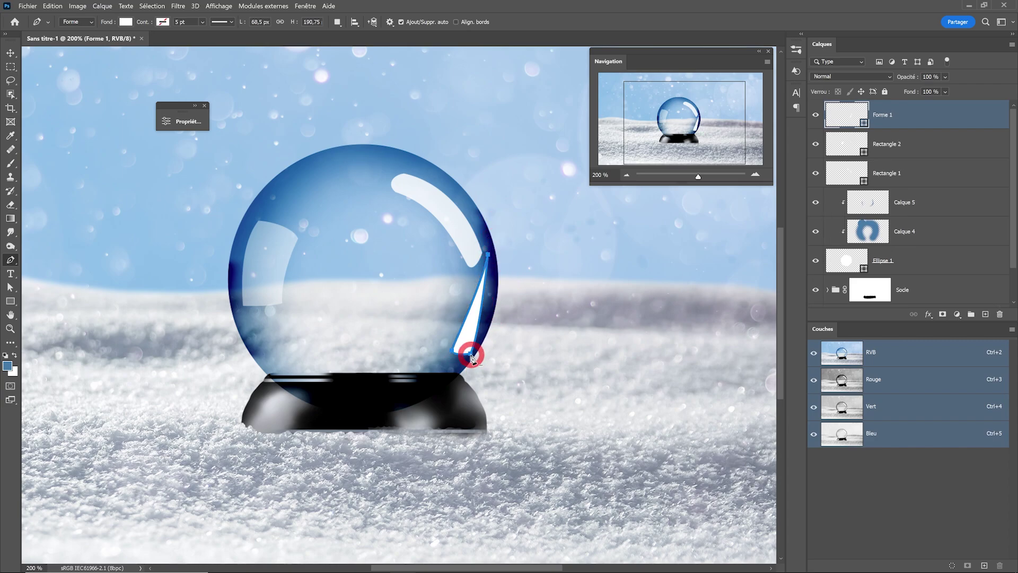
click(488, 243)
click(10, 53)
drag(906, 77, 871, 81)
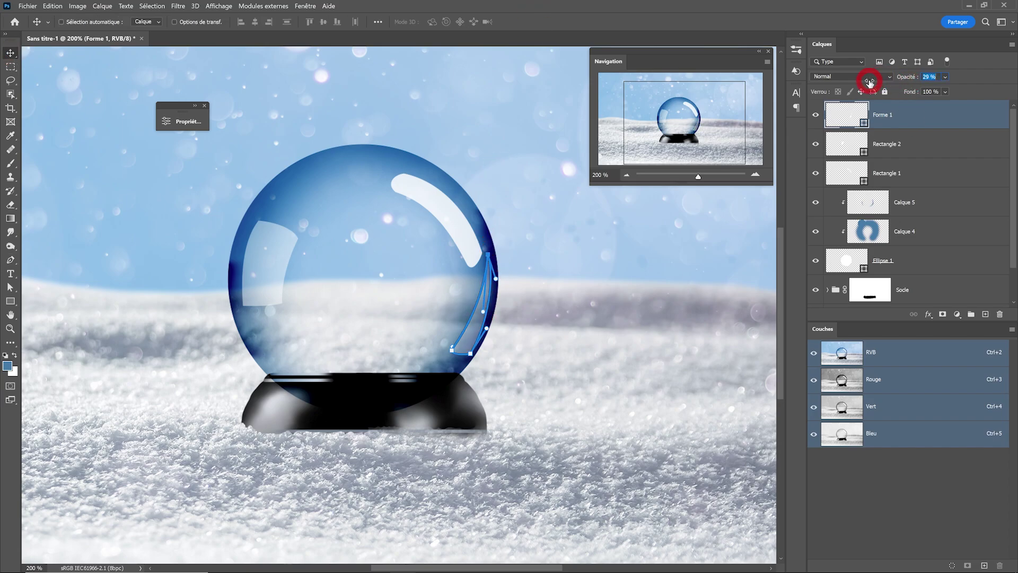
click(454, 353)
key(ctrl+minus)
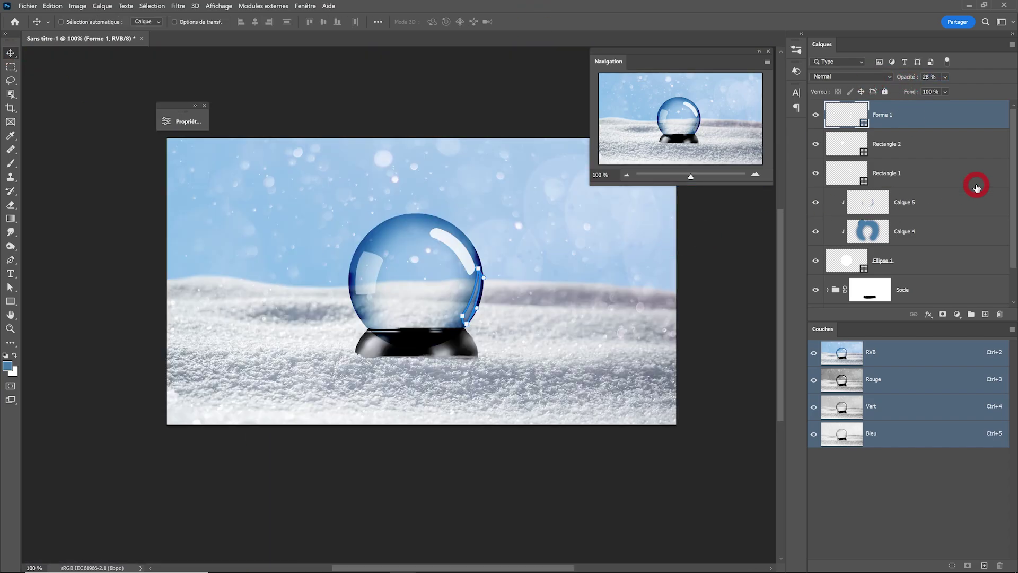
Step: Group Ellipse 1 through Forme 1 as 'sphere' and move the group below Socle
click(924, 262)
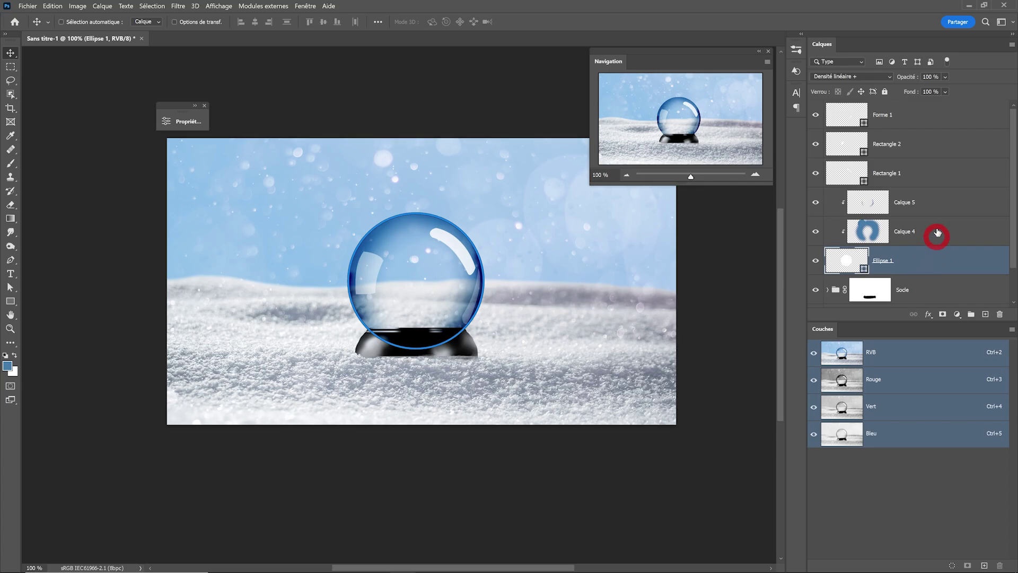
shift+click(927, 122)
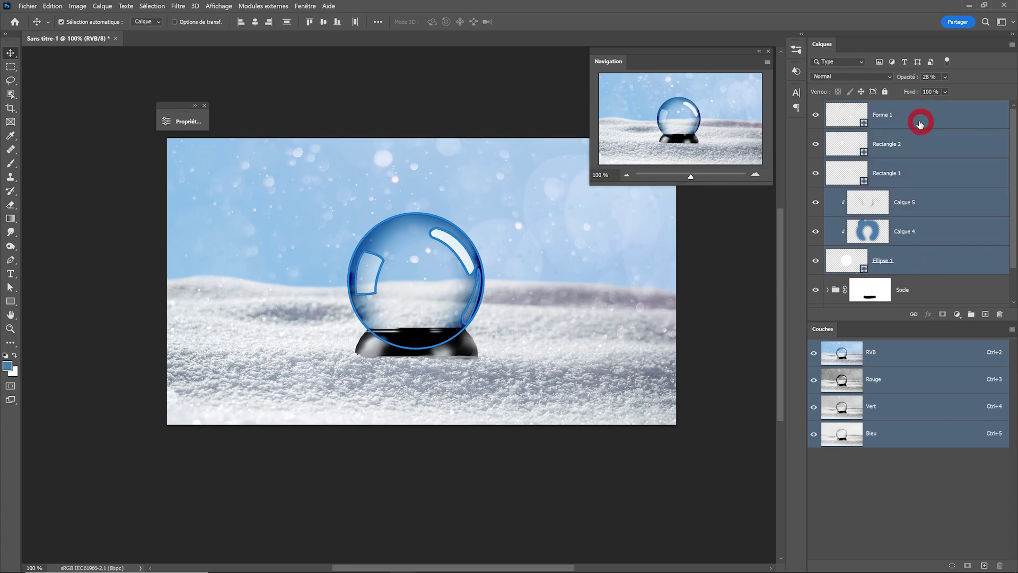
key(ctrl+g)
drag(913, 108, 917, 138)
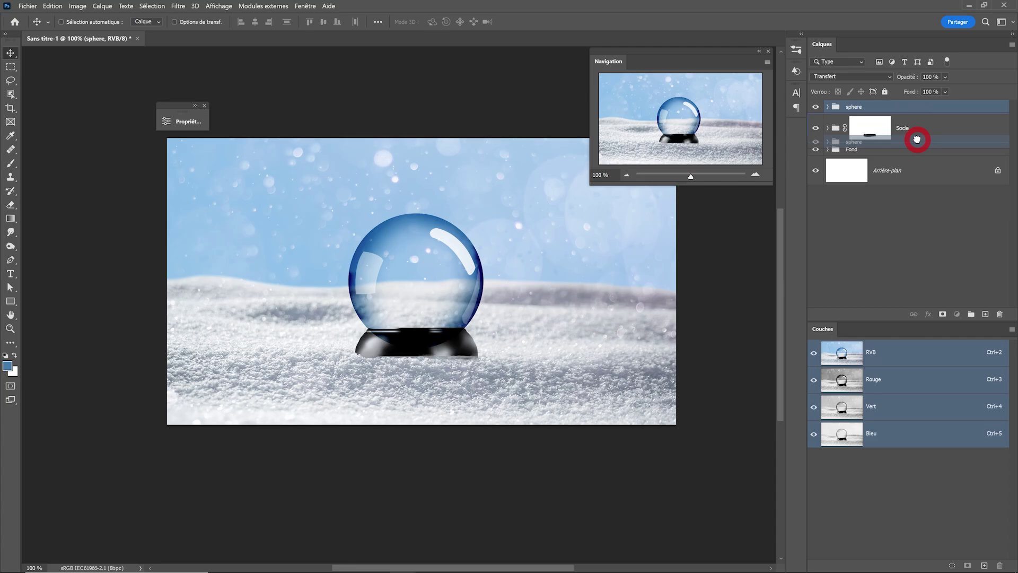
drag(917, 139, 917, 140)
scroll(440, 311, up, 2)
scroll(354, 350, up, 1)
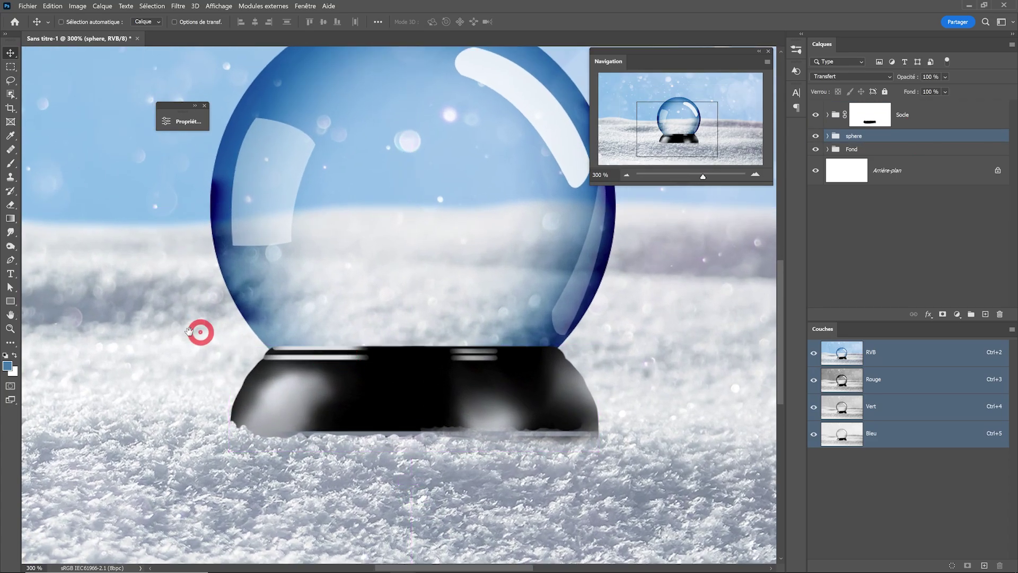
scroll(521, 353, down, 1)
scroll(511, 323, down, 1)
drag(512, 323, 390, 341)
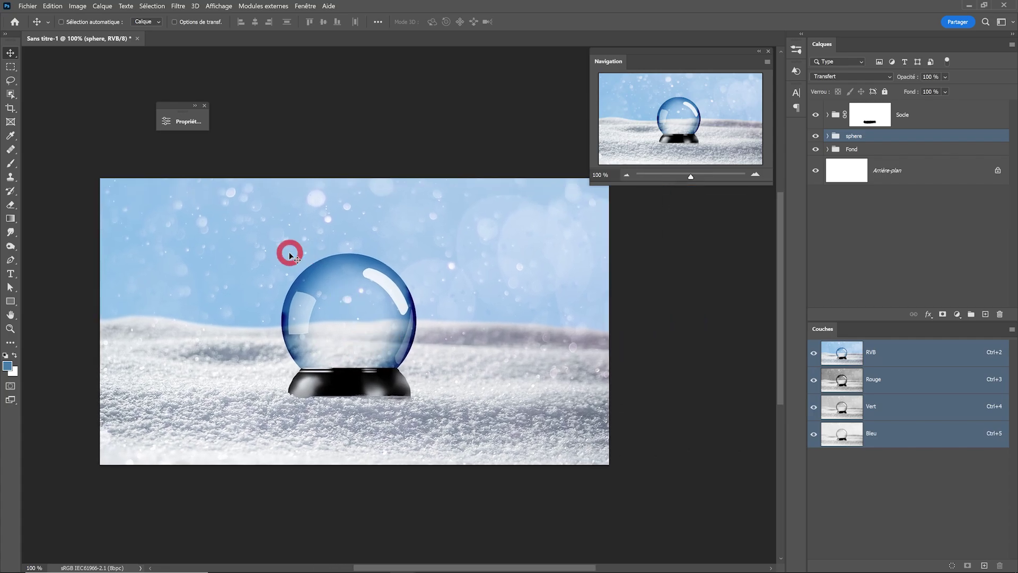
drag(291, 256, 280, 221)
Step: Open the snowman photo and auto-select its subject with Sélection > Sujet
key(l)
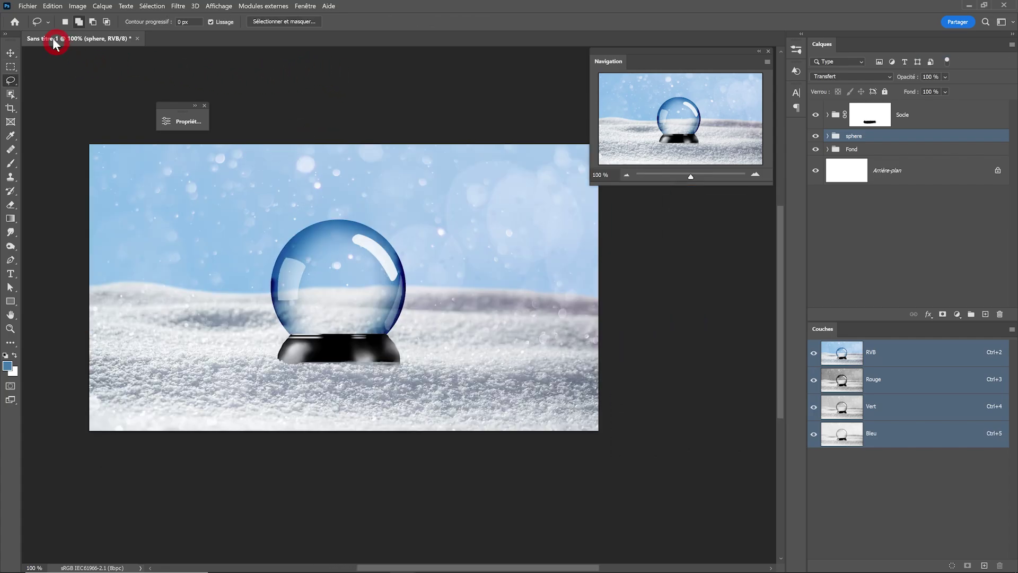
click(28, 6)
click(28, 25)
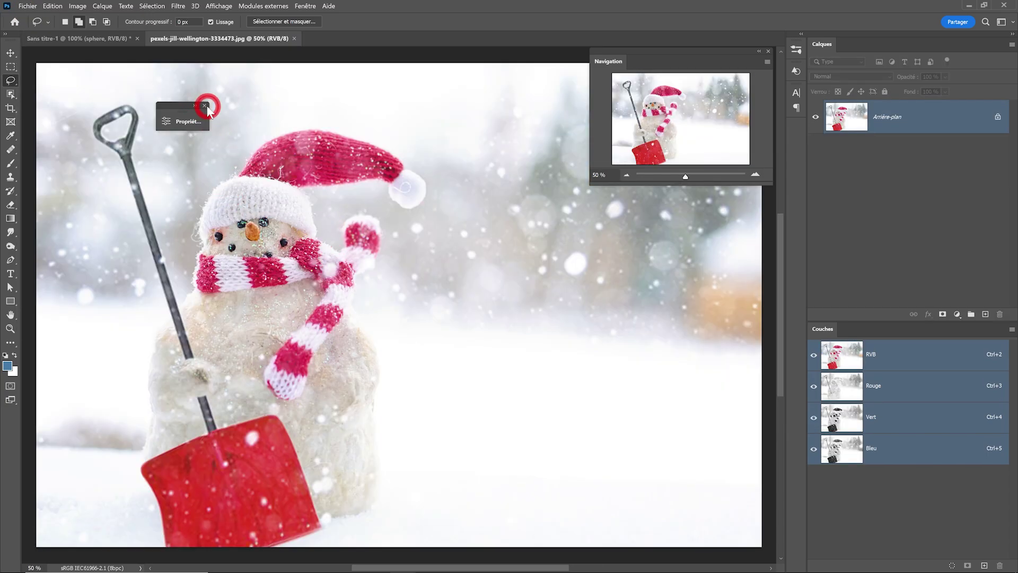
click(204, 105)
scroll(285, 230, down, 1)
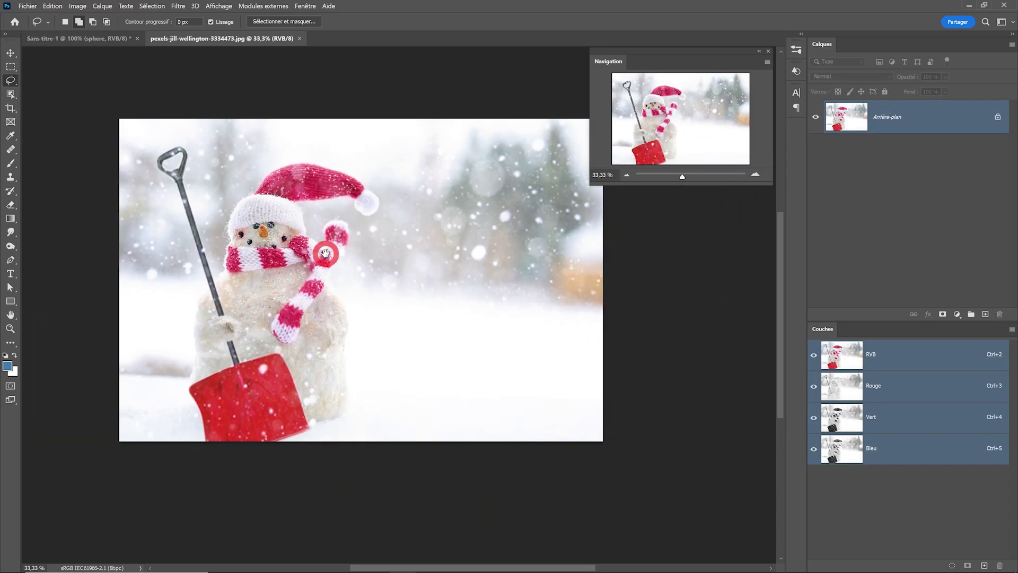
click(158, 7)
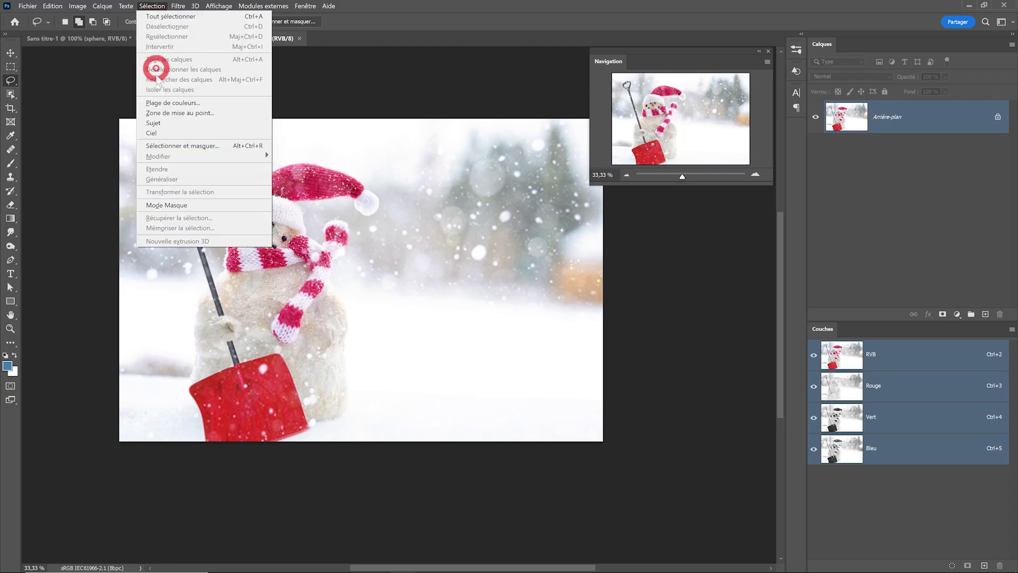
click(175, 125)
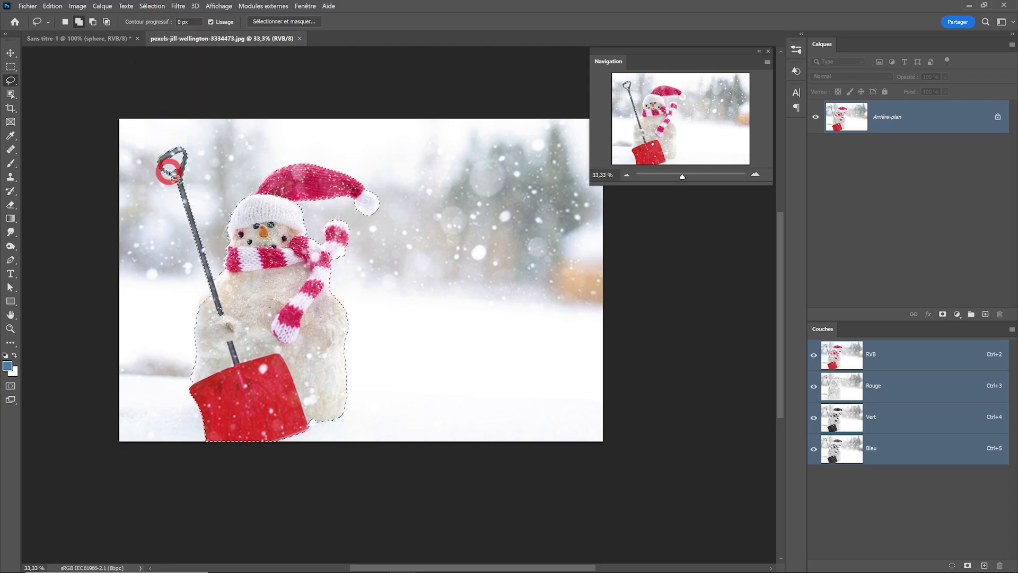
Step: Lasso in the missed hand and lower snow, then move the snowman into the globe document
drag(225, 304, 225, 306)
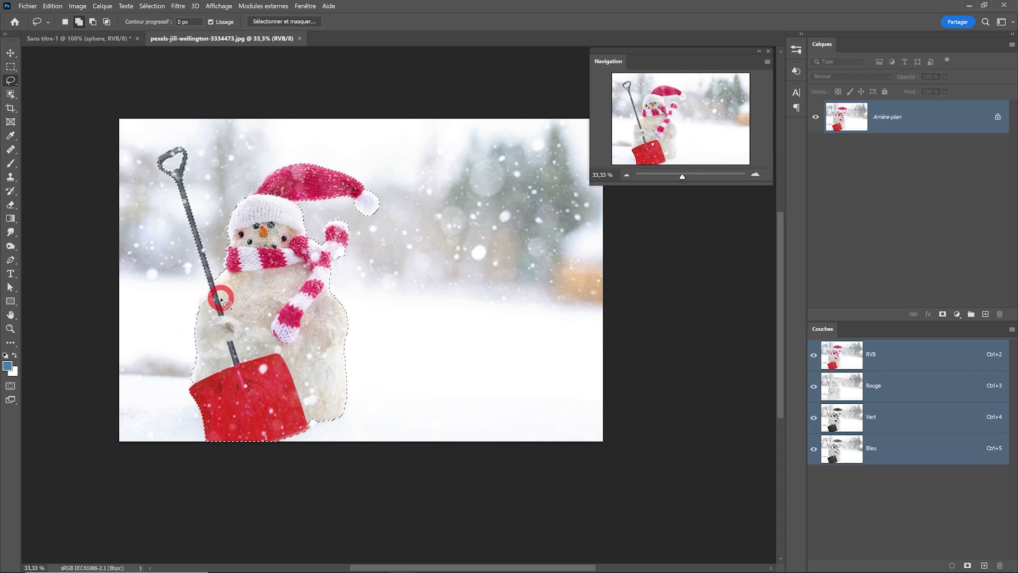
drag(190, 357, 142, 381)
mouse_move(132, 378)
mouse_down()
mouse_move(464, 375)
mouse_move(491, 430)
mouse_up()
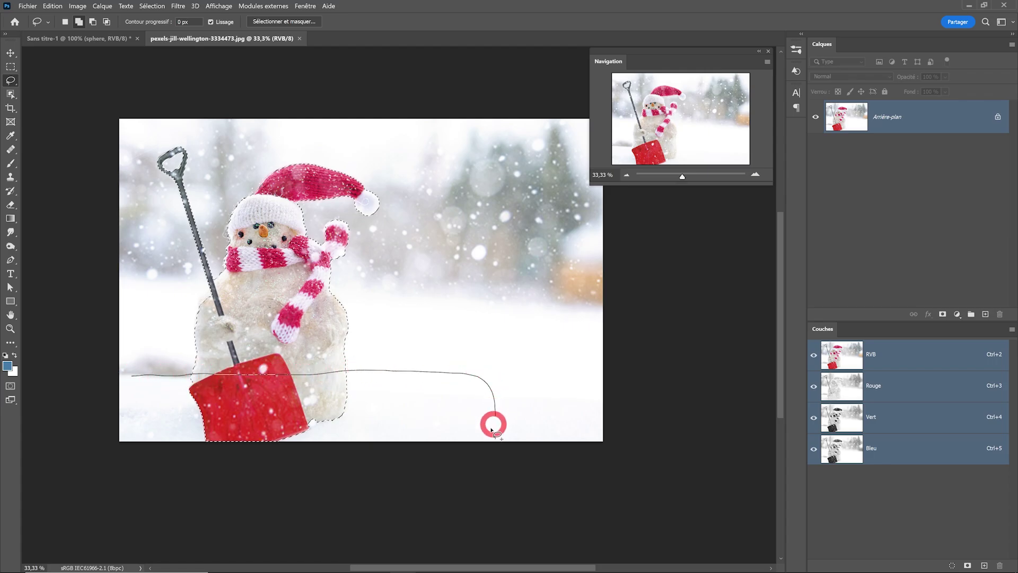
mouse_move(146, 469)
mouse_down()
mouse_move(415, 374)
mouse_move(433, 472)
mouse_move(358, 384)
mouse_up()
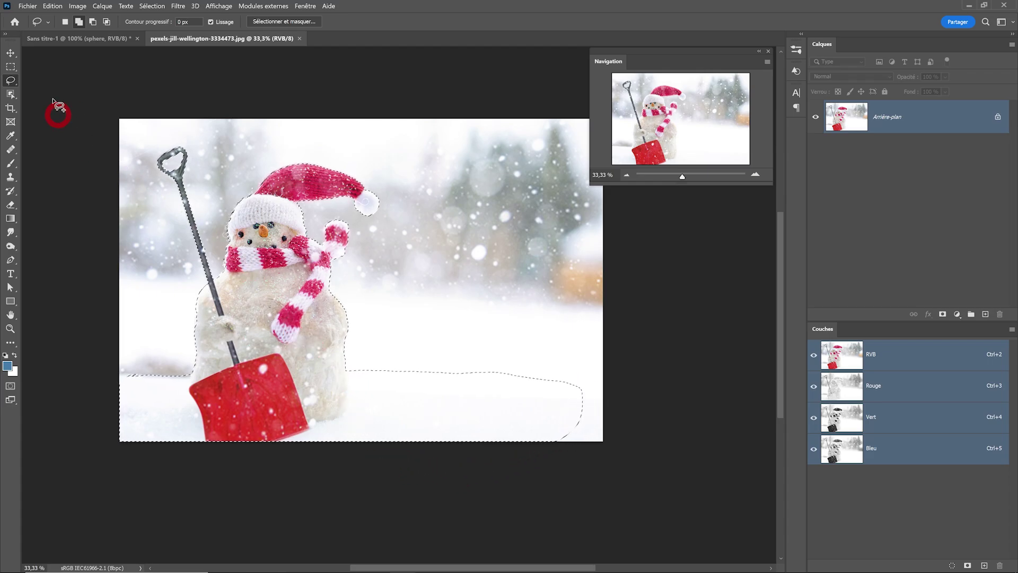
click(10, 52)
mouse_move(296, 303)
mouse_down()
mouse_move(125, 41)
mouse_move(381, 319)
mouse_up()
Step: Name the snowman layer Bonhomme and place it between the sphere and Fond groups
key(ctrl+minus)
click(886, 147)
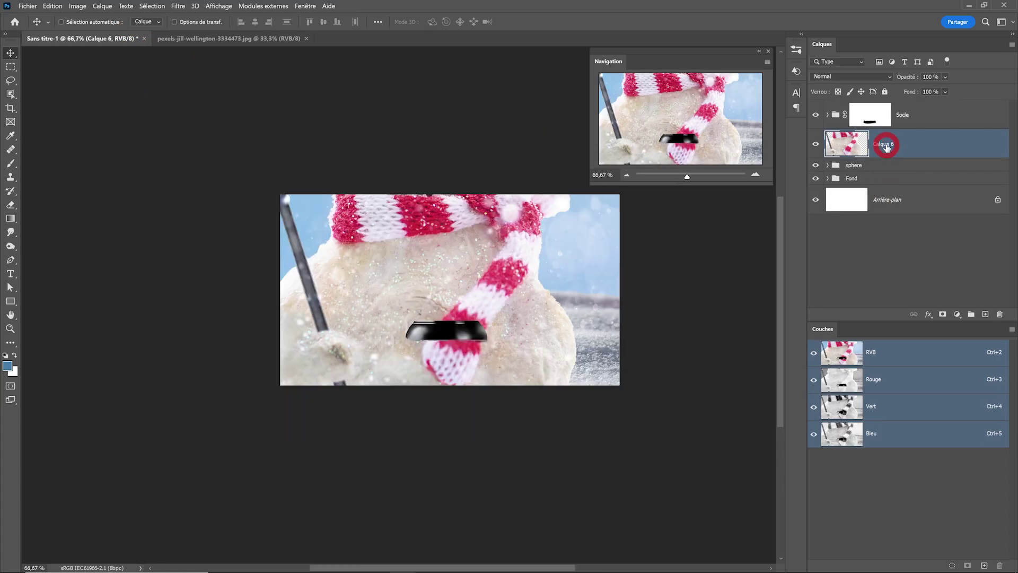
text(Bonhomme)
key(Return)
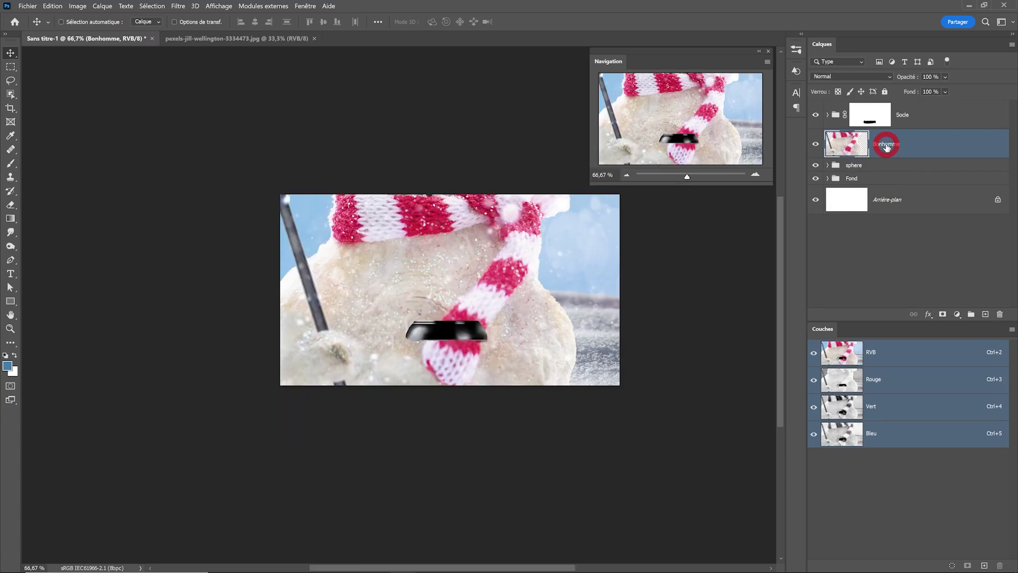
drag(915, 144, 902, 171)
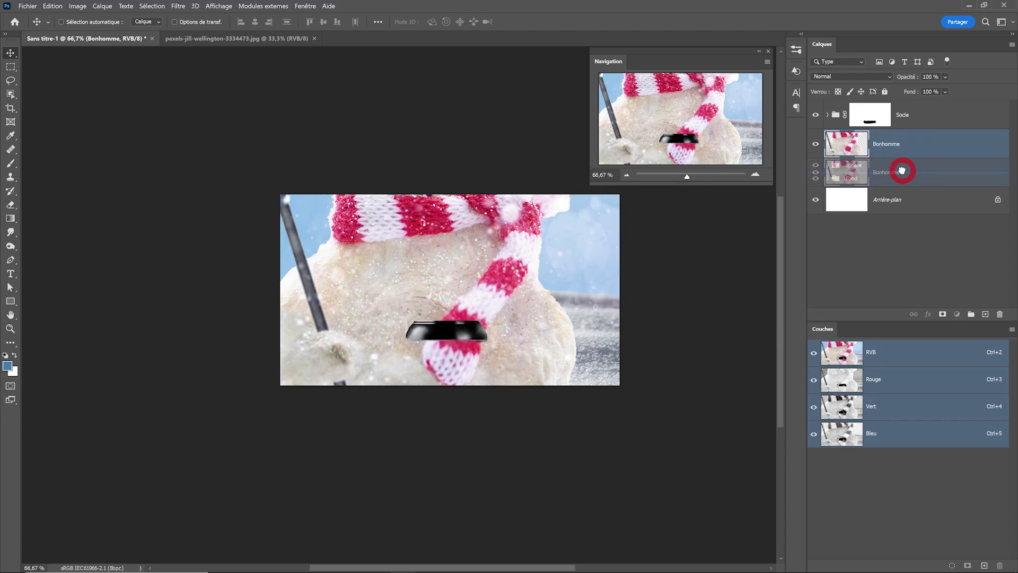
drag(902, 171, 902, 169)
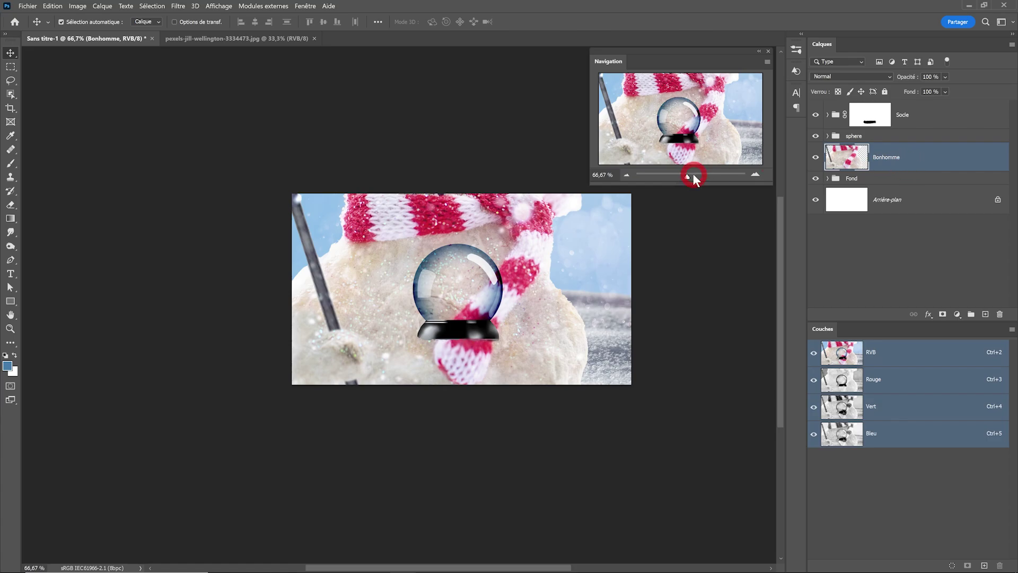
Step: Scale the snowman down to about 10.76% and position it inside the globe
key(ctrl+t)
scroll(258, 259, down, 1)
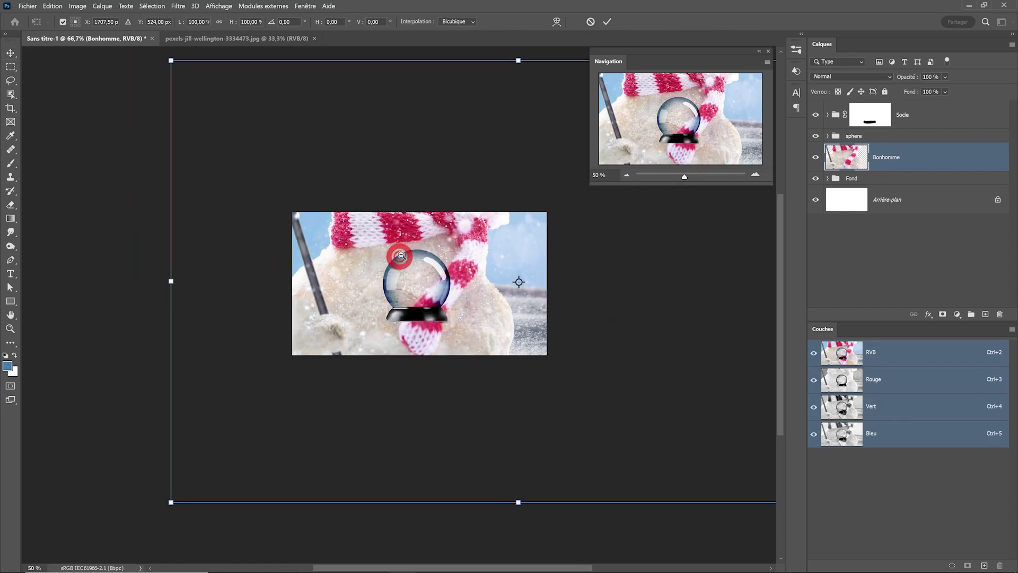
scroll(531, 318, right, 3)
mouse_move(619, 353)
mouse_down()
mouse_move(152, 177)
mouse_move(286, 295)
mouse_move(557, 200)
mouse_up()
scroll(221, 298, up, 1)
drag(569, 148, 373, 274)
drag(313, 324, 354, 316)
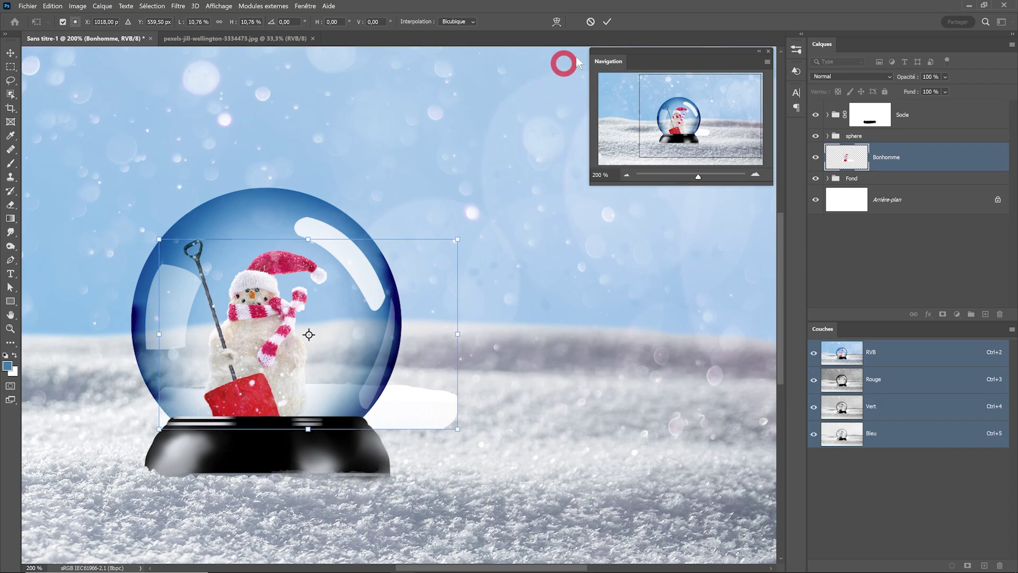
click(608, 23)
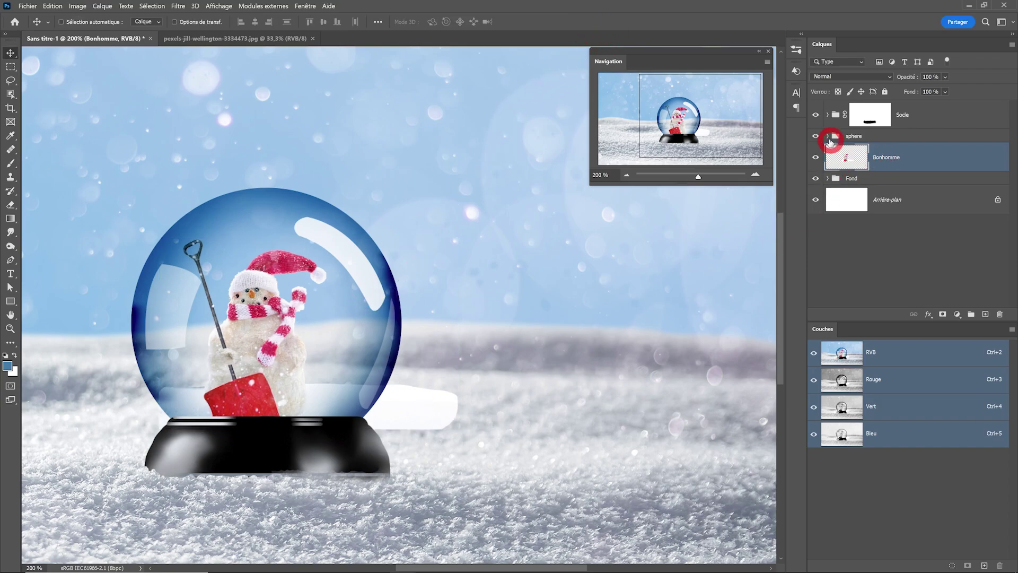
Step: Mask the Bonhomme layer with a selection loaded from the sphere's Ellipse 1
click(828, 137)
click(881, 227)
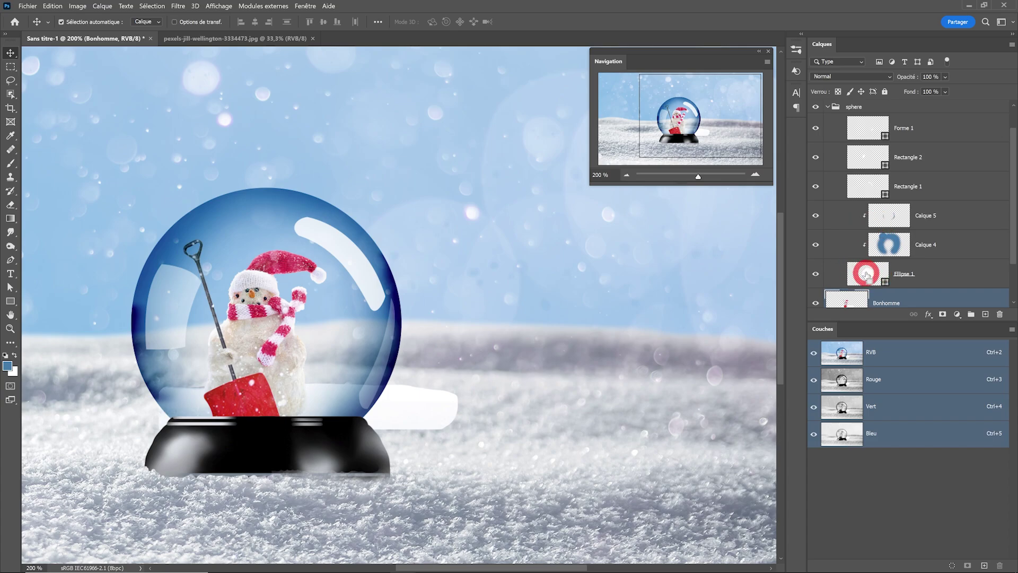
ctrl+click(872, 276)
click(829, 107)
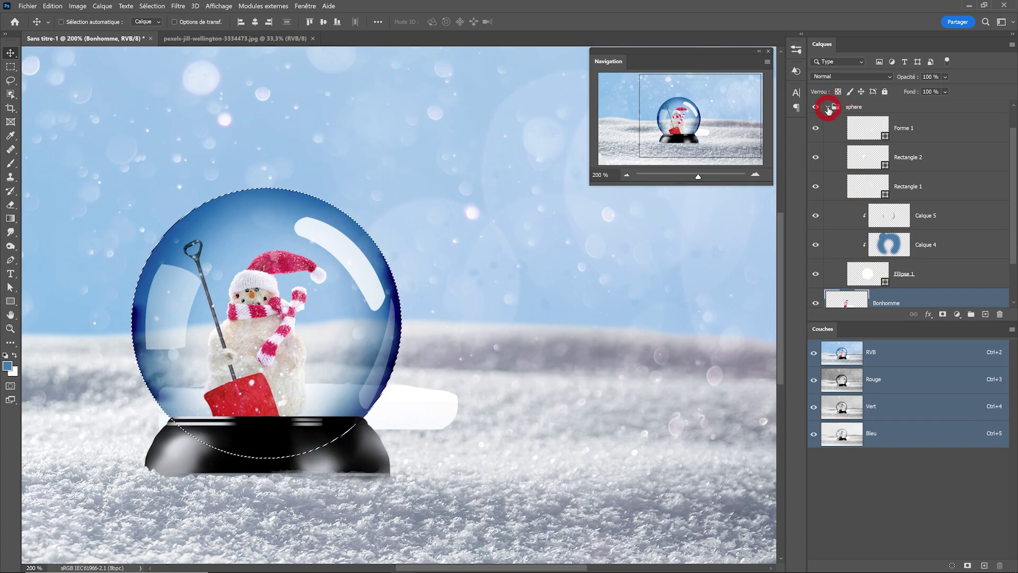
click(907, 163)
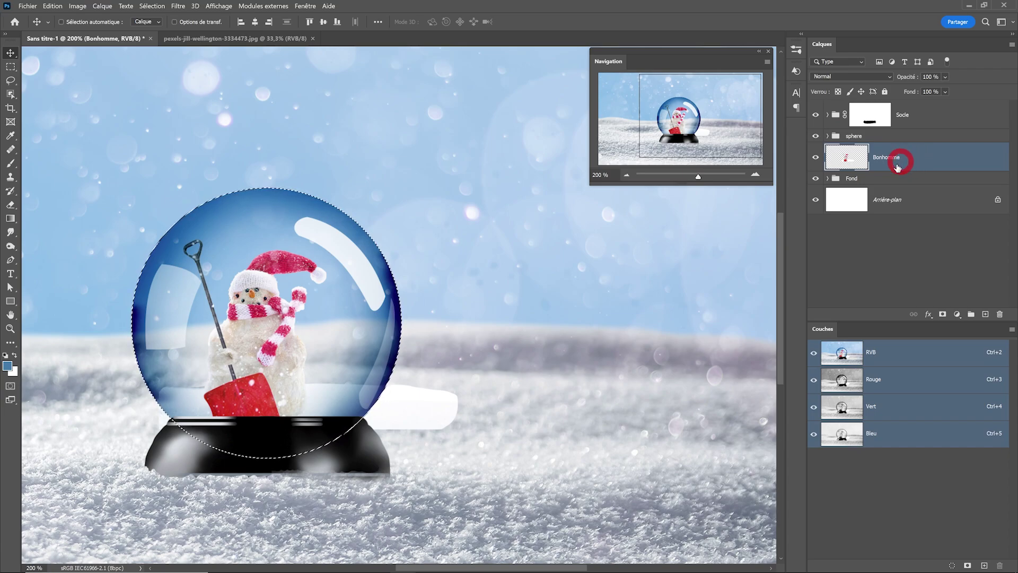
click(928, 314)
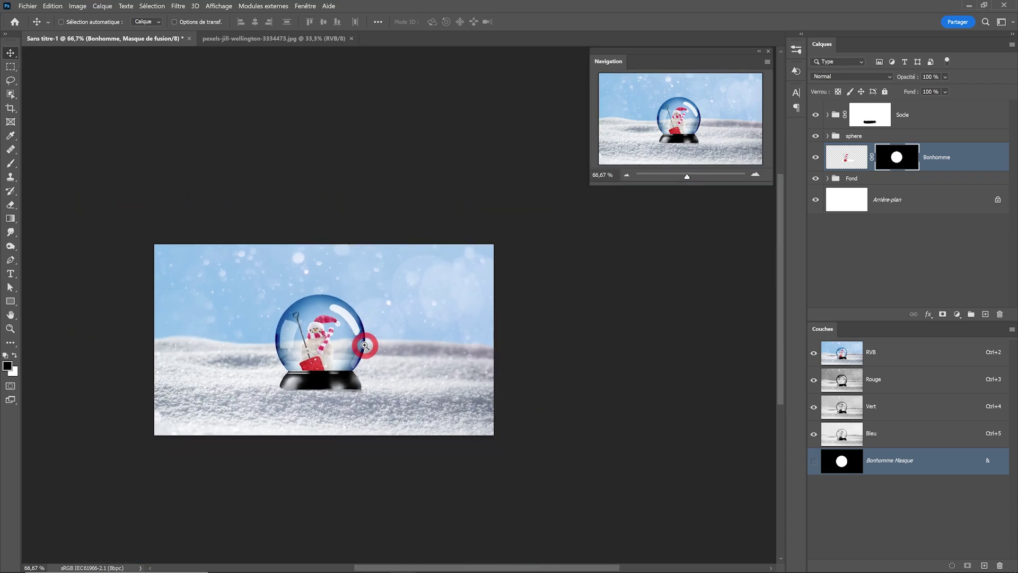
mouse_move(367, 388)
mouse_down()
mouse_move(371, 342)
mouse_move(419, 337)
mouse_up()
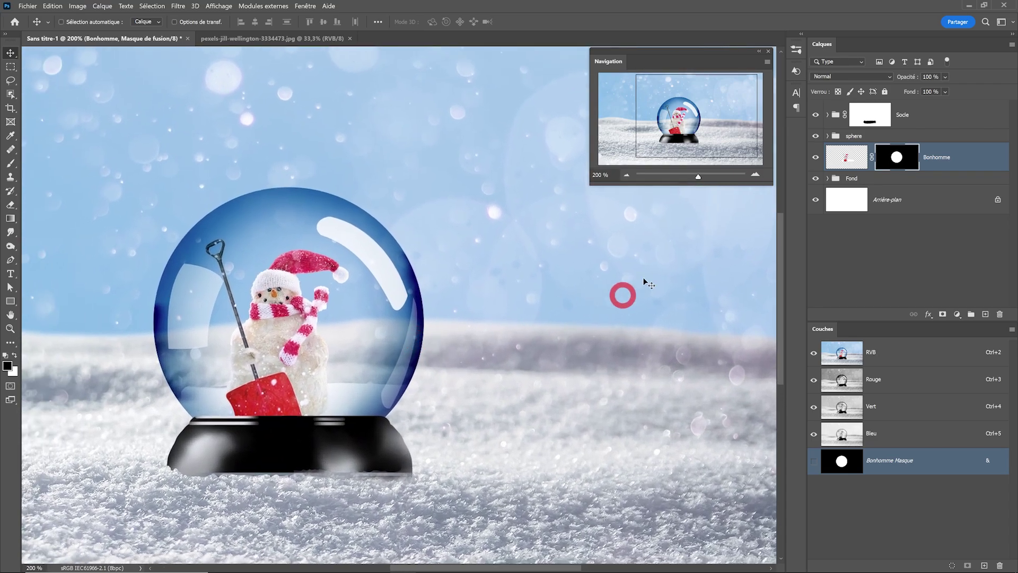
Step: Move the snowman slightly up and paint white over the snow base with a size 55 brush
click(837, 158)
scroll(238, 403, up, 1)
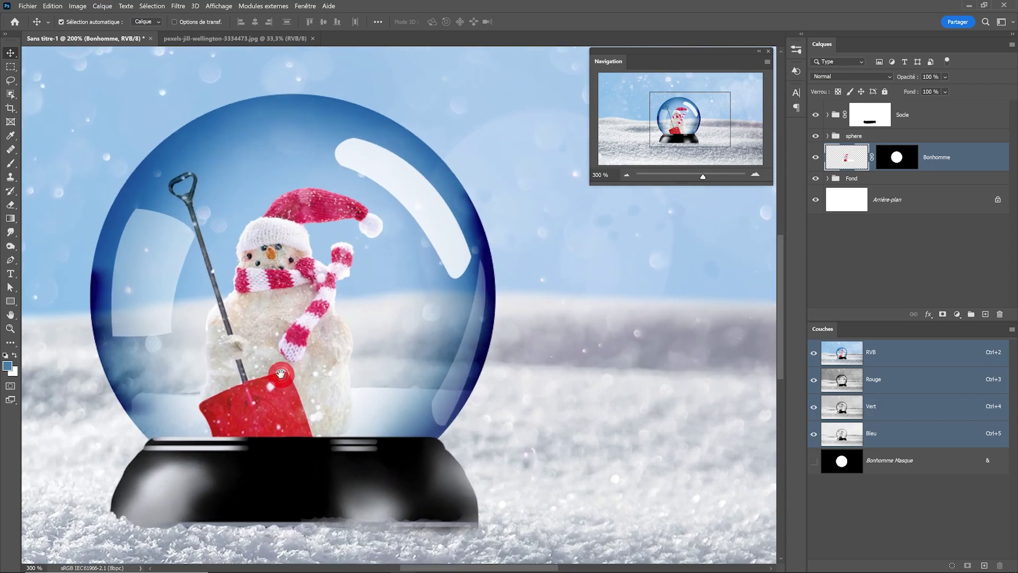
click(323, 326)
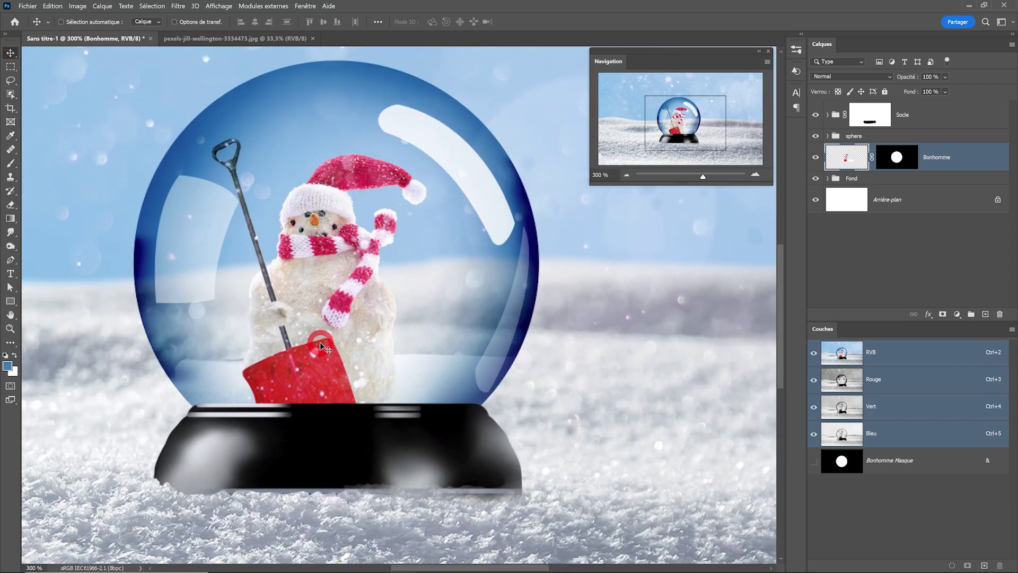
drag(322, 347, 329, 327)
click(816, 137)
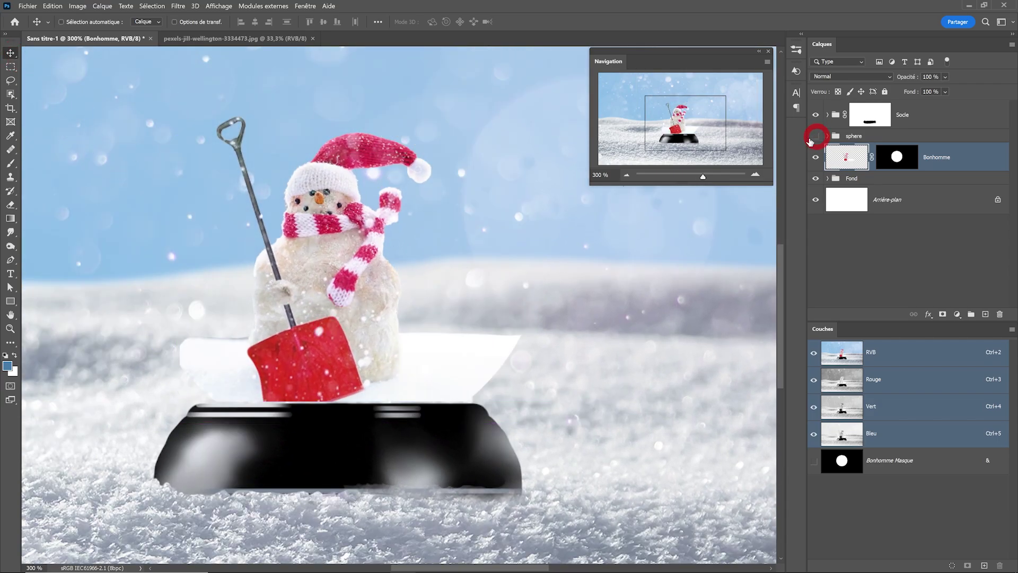
click(10, 164)
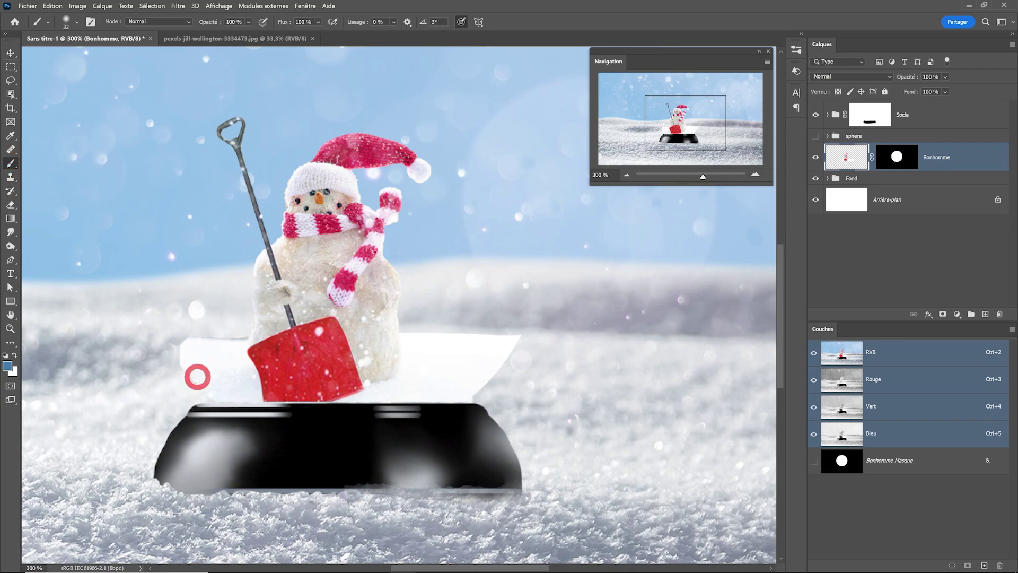
alt+click(220, 360)
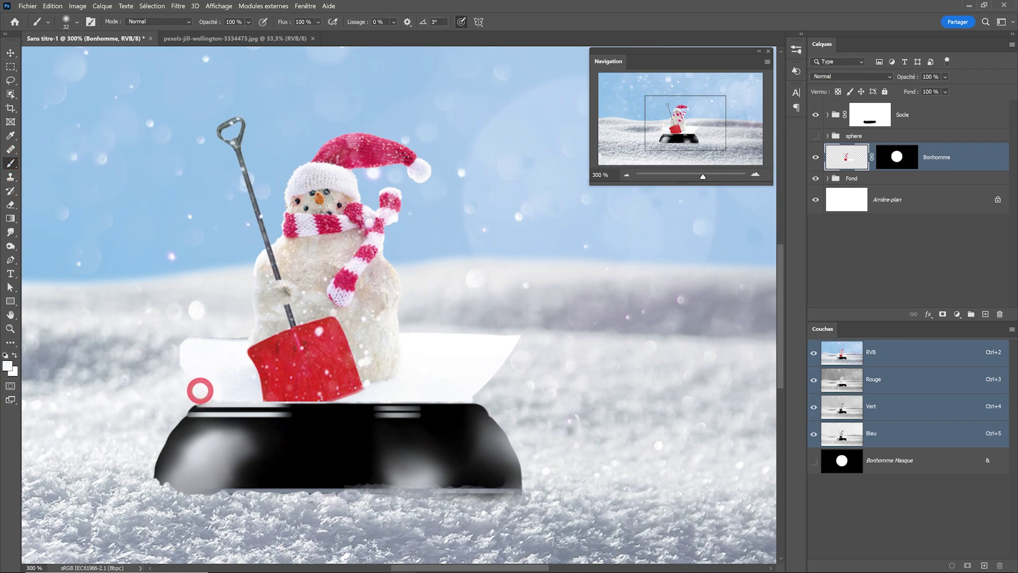
mouse_move(209, 383)
mouse_down()
mouse_move(193, 371)
mouse_move(320, 430)
mouse_up()
key(bracketright)
key(bracketright)
key(bracketright)
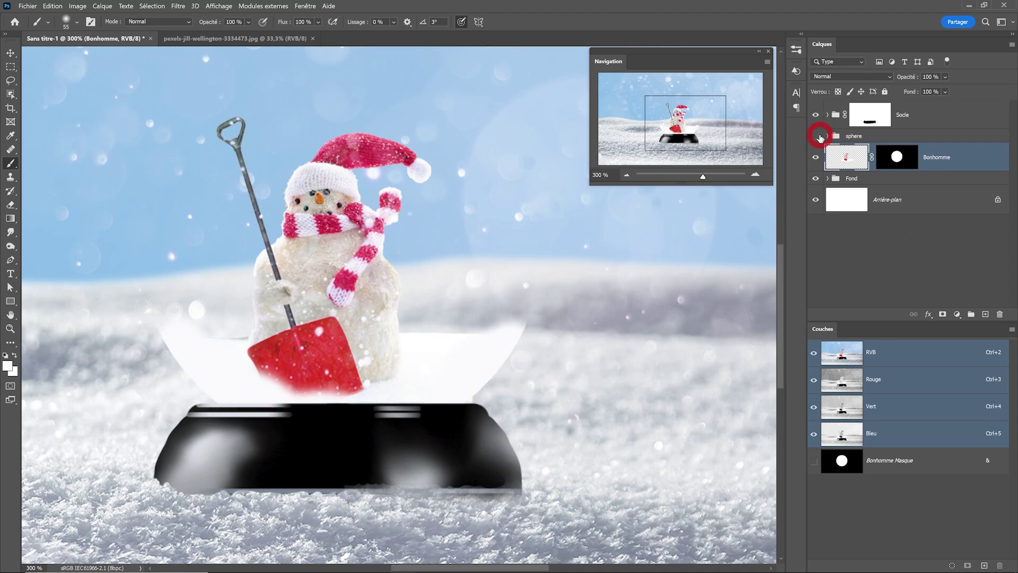
click(817, 136)
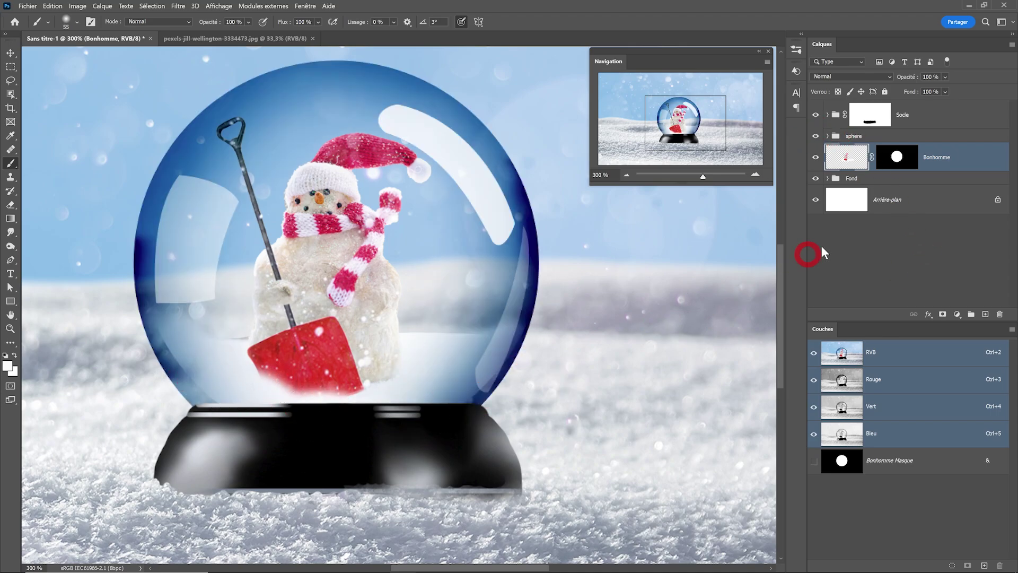
Step: Delete Bonhomme's old mask and re-create it from the sphere's round outline
click(897, 158)
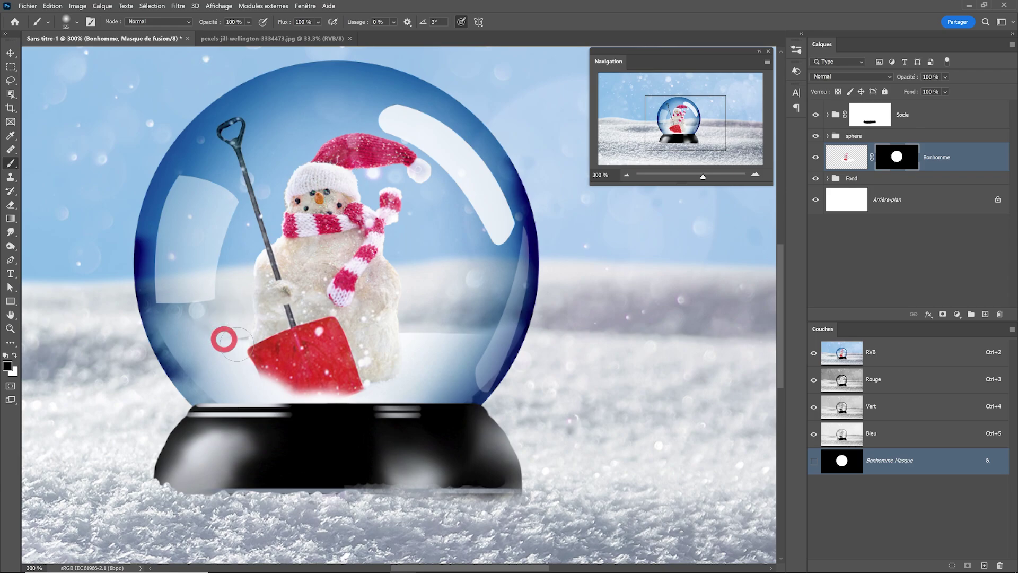
click(873, 158)
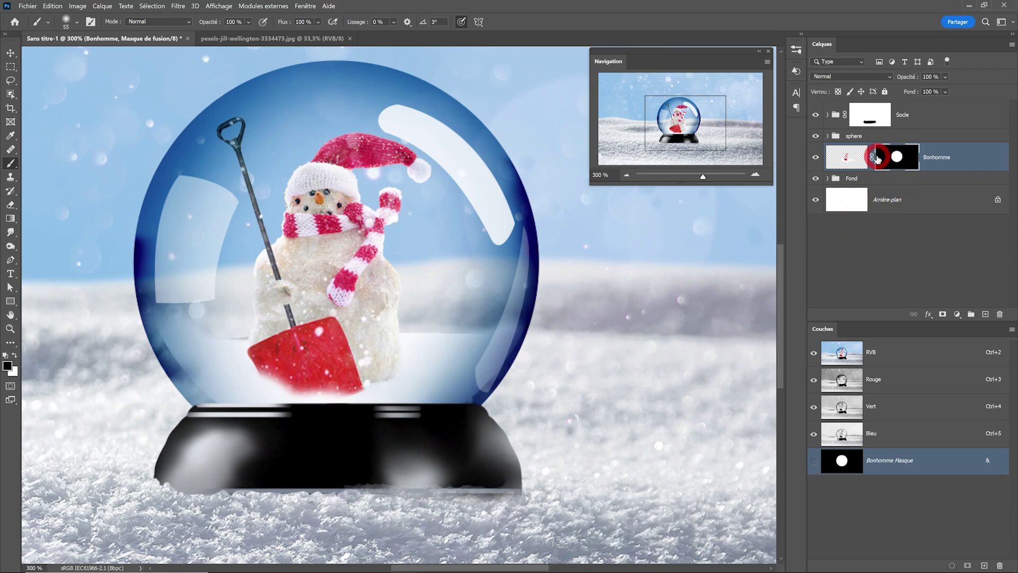
click(850, 188)
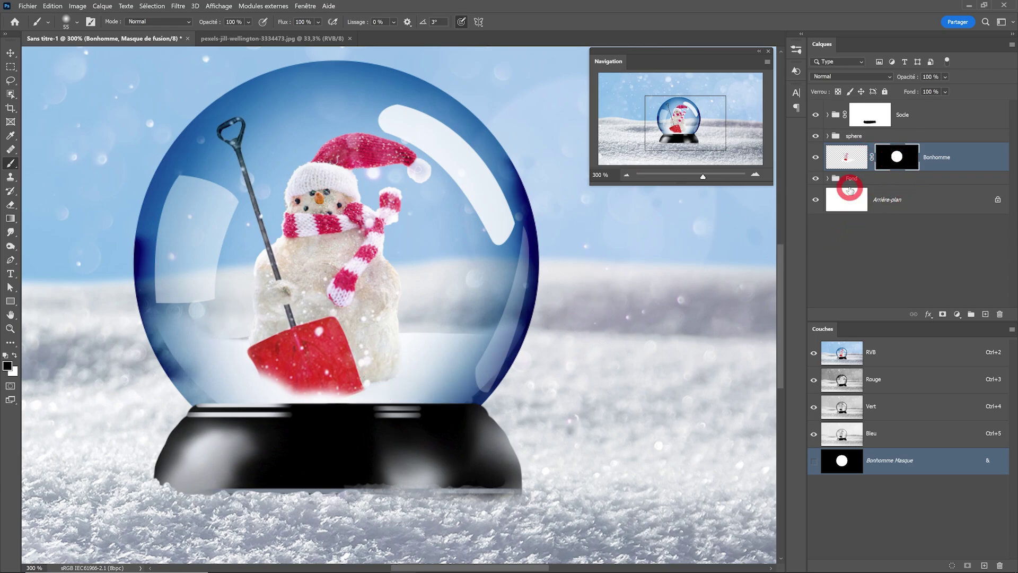
drag(896, 156, 1000, 313)
click(603, 227)
click(829, 138)
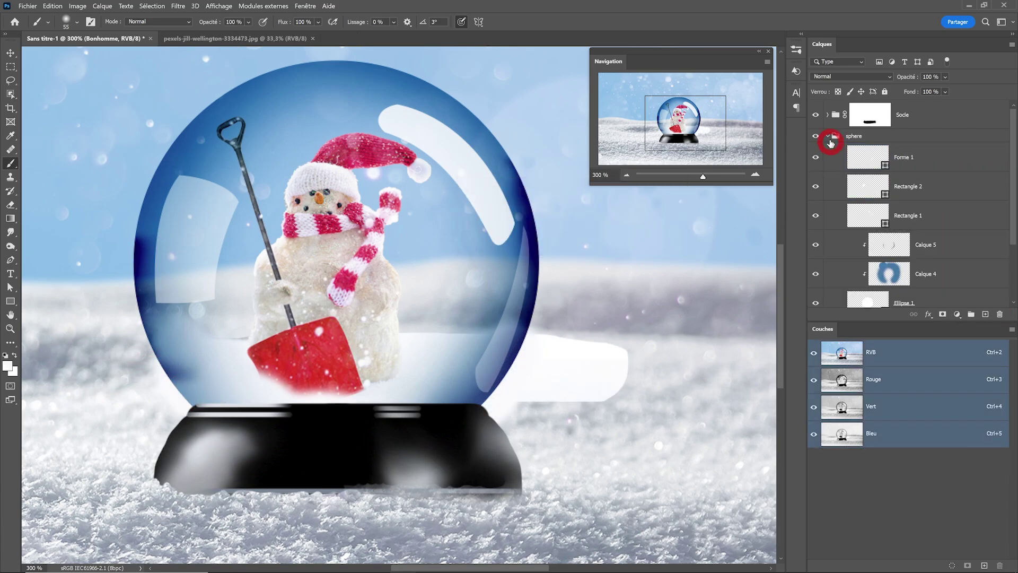
scroll(870, 202, down, 3)
ctrl+click(868, 222)
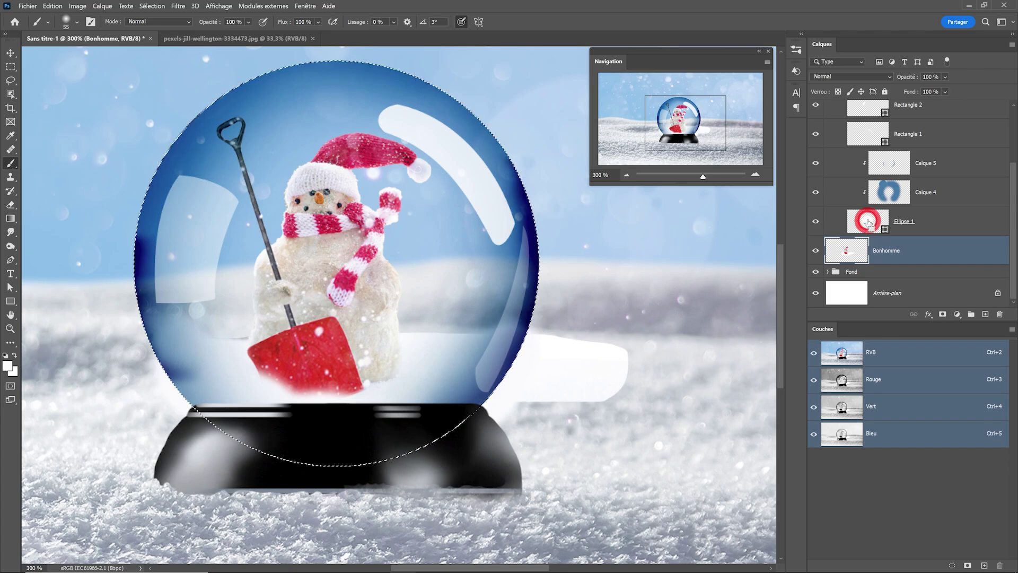
click(942, 314)
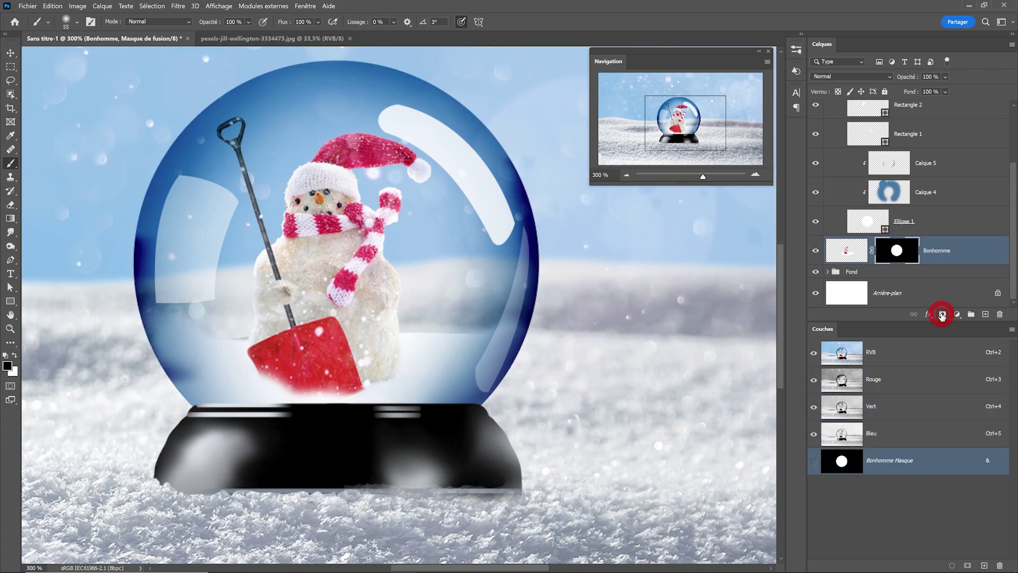
scroll(862, 174, up, 3)
click(836, 137)
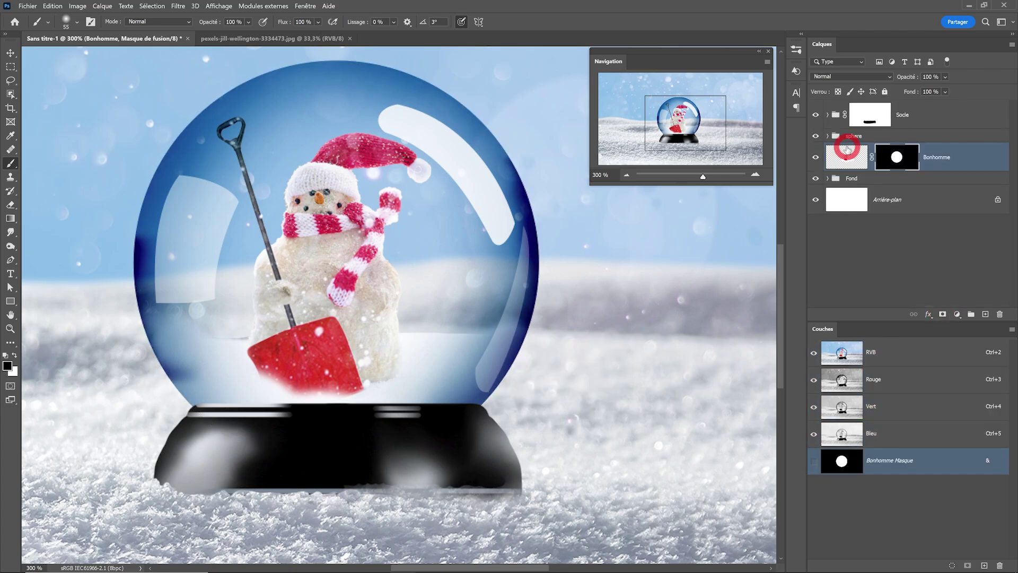
scroll(473, 294, down, 2)
scroll(413, 295, up, 1)
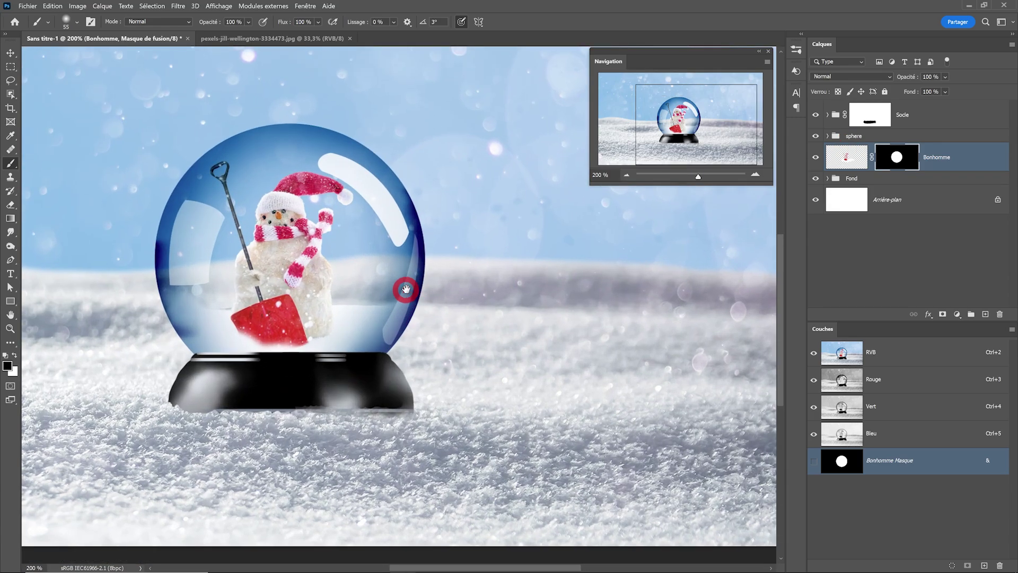
Step: Place the bokeh photo pexels-pixabay-247737 above Bonhomme and copy Bonhomme's round mask onto it
click(34, 8)
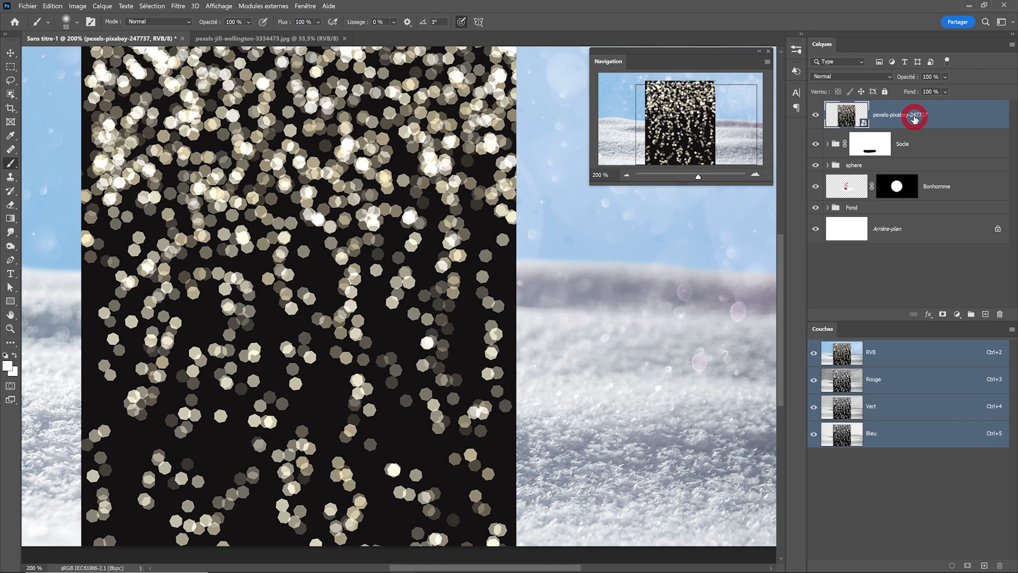
drag(908, 113, 914, 174)
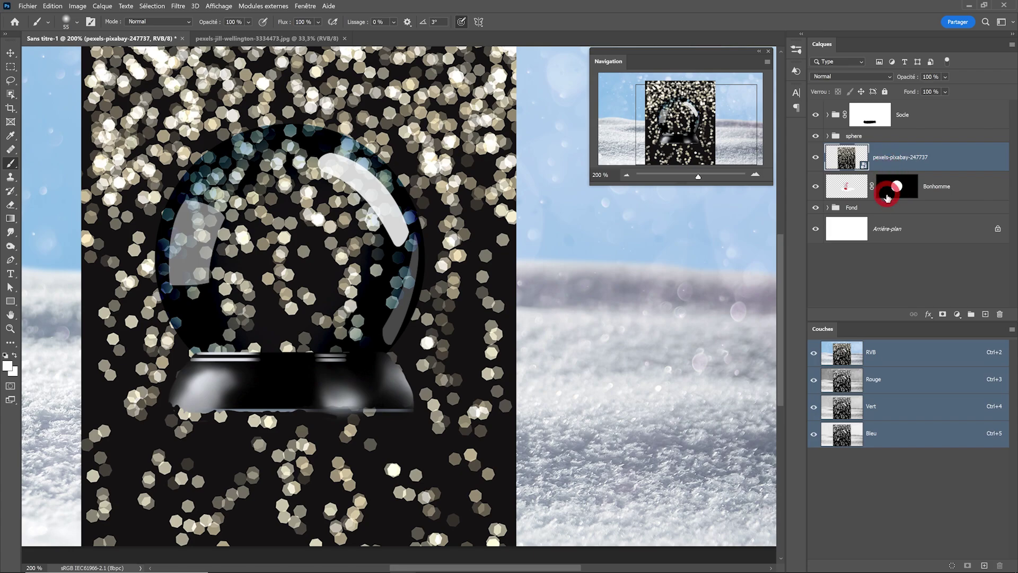
drag(888, 189, 897, 157)
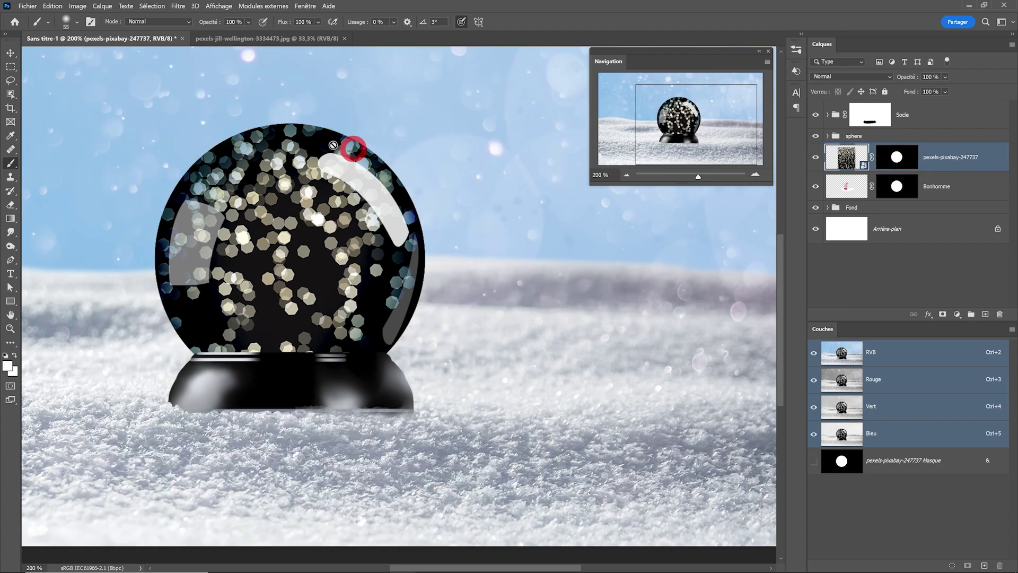
drag(333, 145, 390, 219)
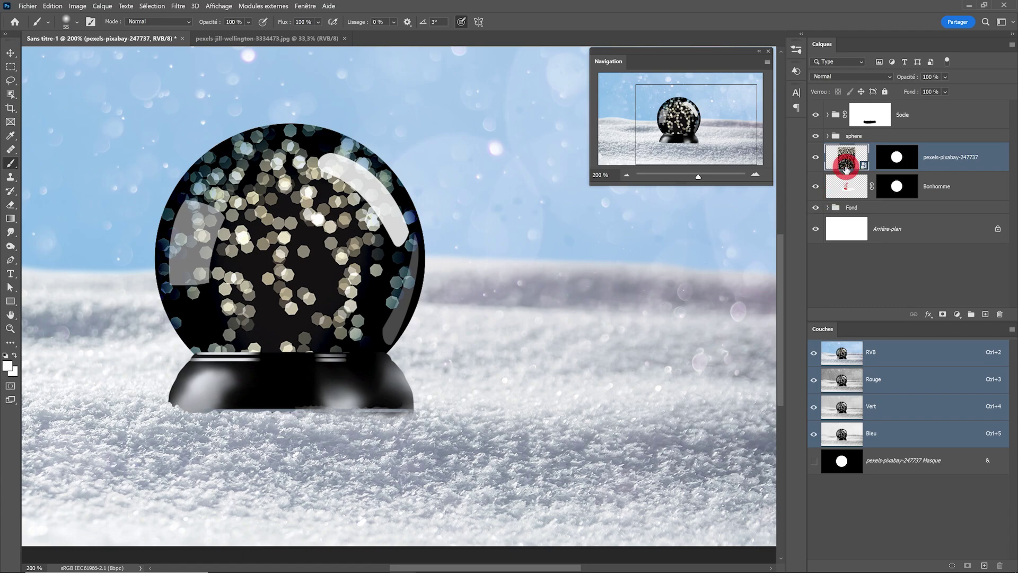
Step: Set the bokeh layer to Superposition and scale it to about 27.5%, centred on the globe
click(849, 76)
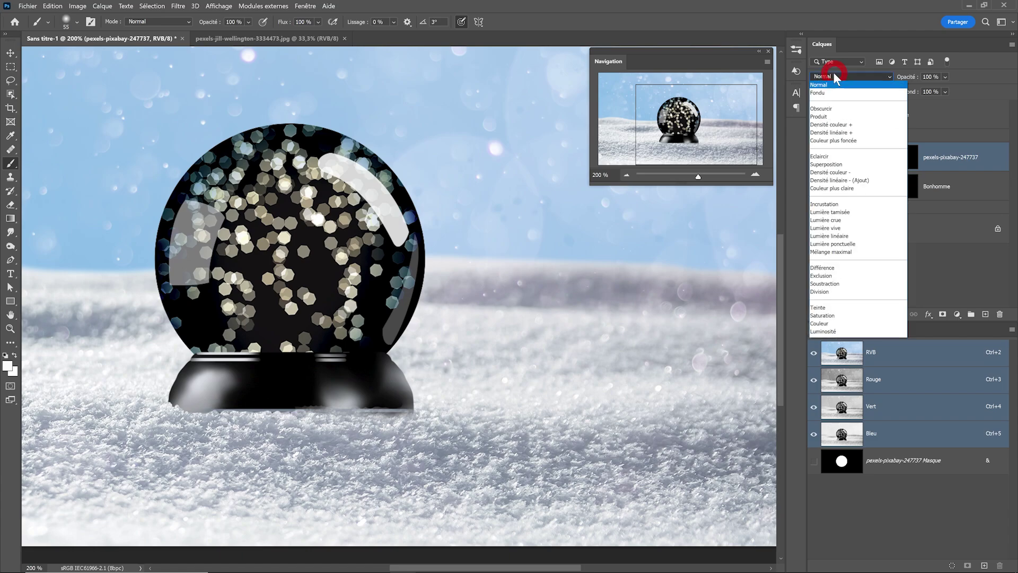
click(827, 165)
key(ctrl+t)
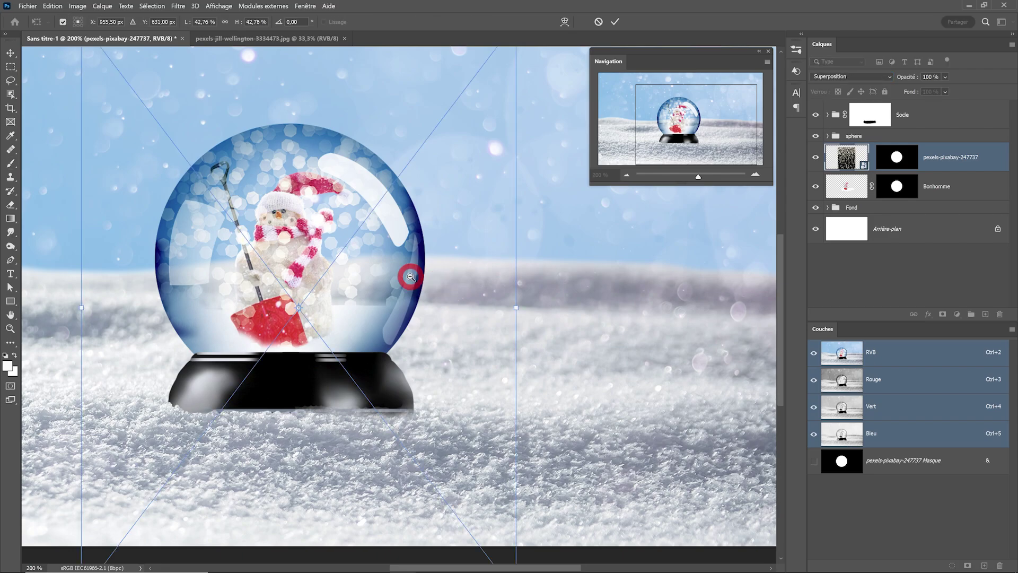
key(ctrl+minus)
drag(465, 145, 425, 182)
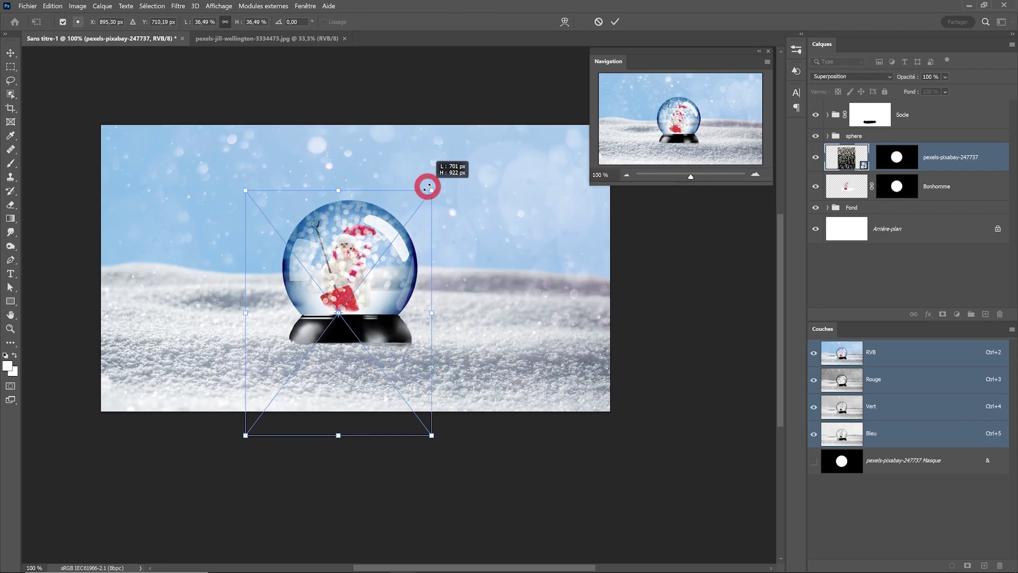
mouse_move(246, 435)
mouse_down()
mouse_move(277, 359)
mouse_move(334, 326)
mouse_move(326, 319)
mouse_up()
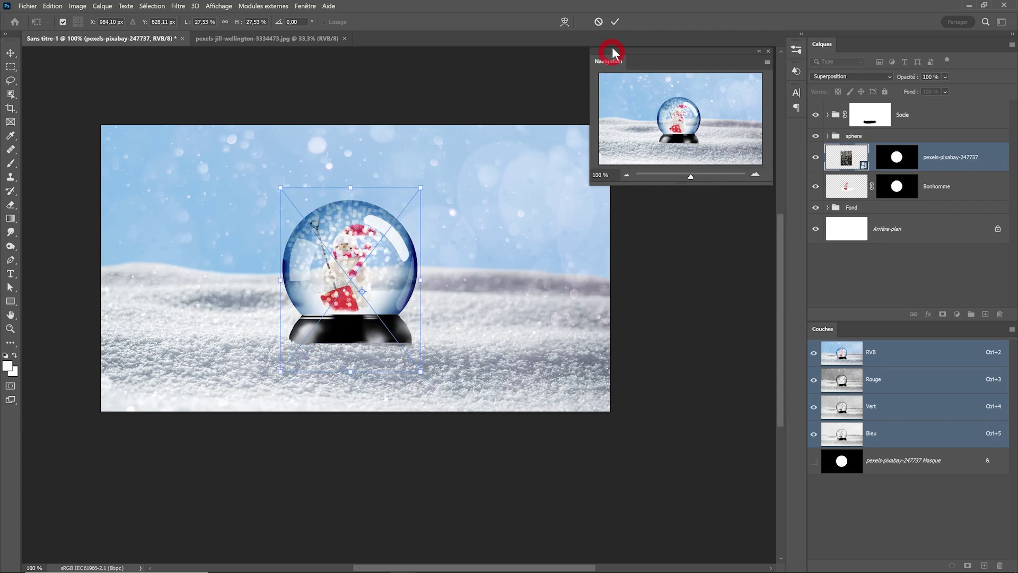
click(616, 24)
click(895, 162)
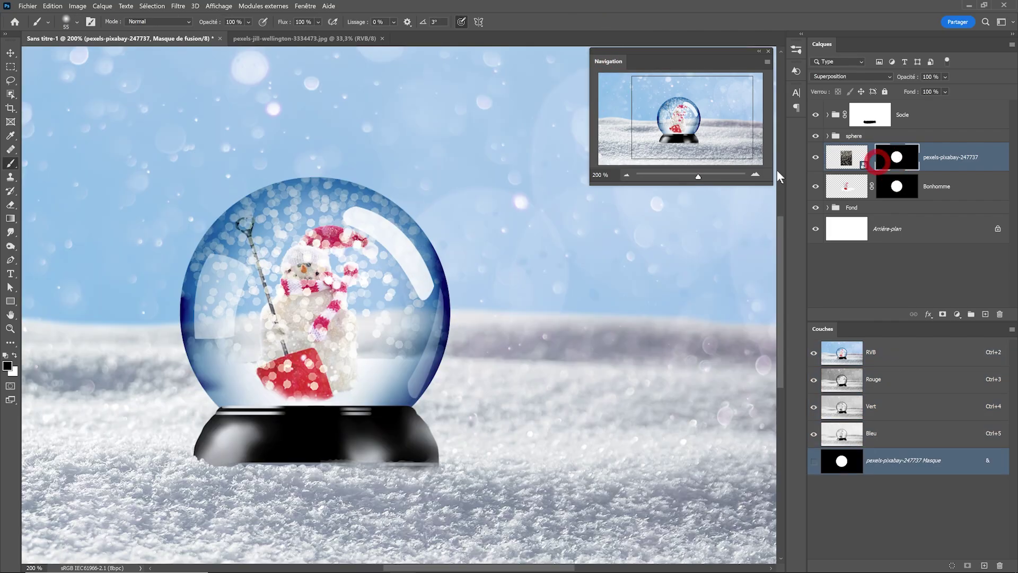
Step: Paint black on the bokeh mask over the snowman with a size 254, low-opacity brush
click(11, 160)
drag(304, 307, 245, 332)
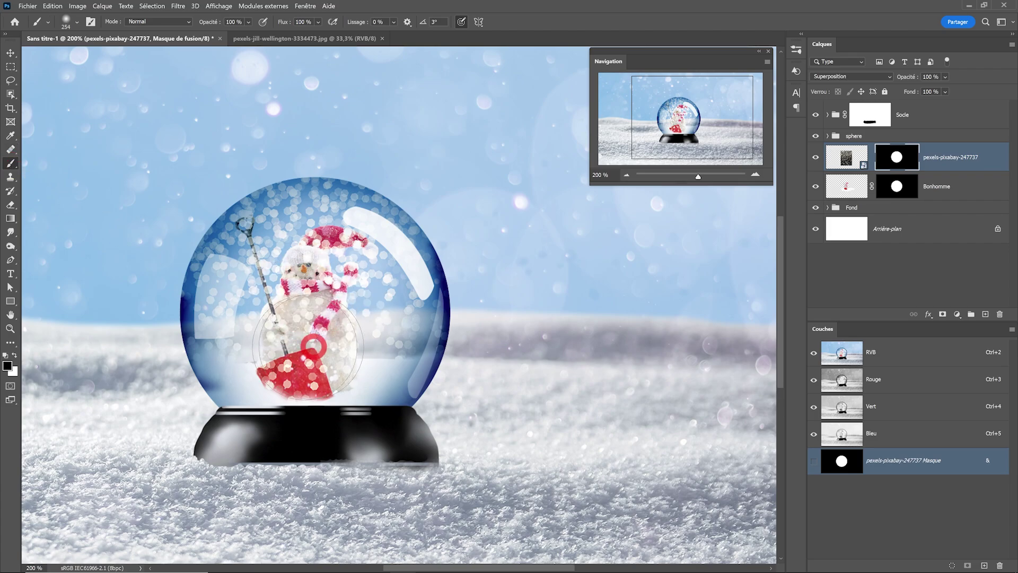
click(209, 22)
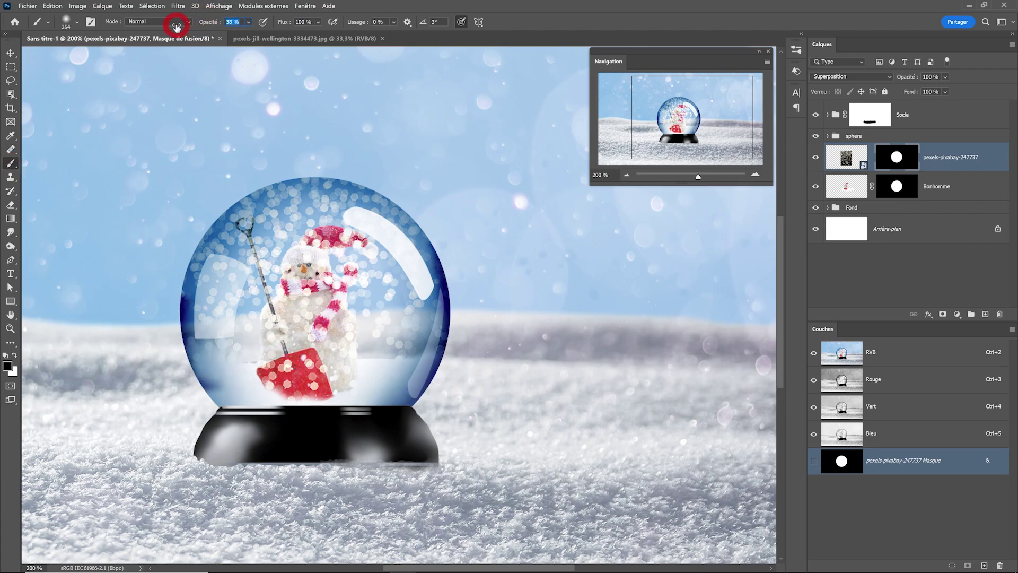
drag(176, 26, 170, 27)
mouse_move(318, 299)
mouse_down()
mouse_move(304, 276)
mouse_move(300, 309)
mouse_up()
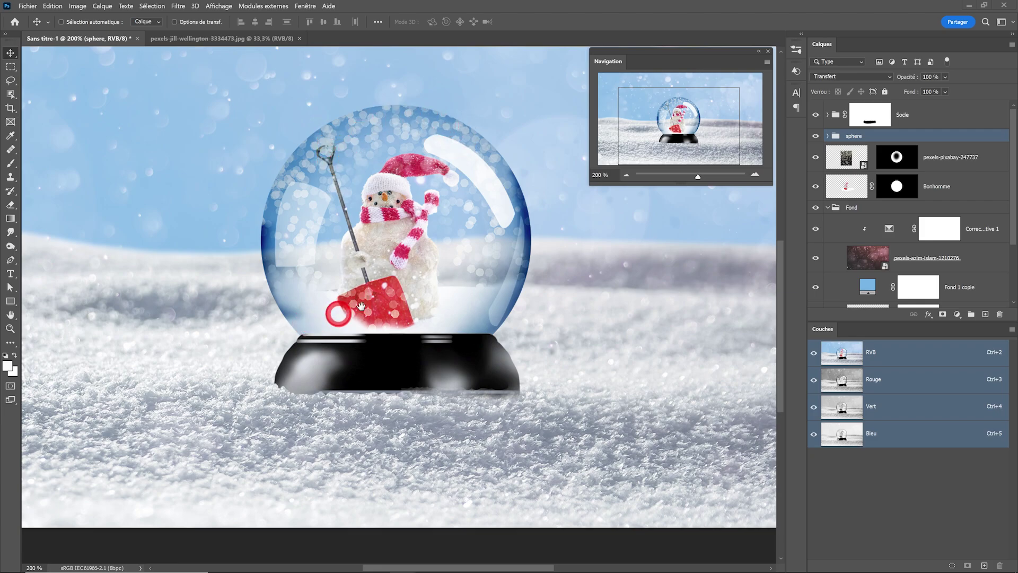
Step: Lasso a long strip of foreground snow left of the globe on the Neige sol layer
drag(361, 306, 437, 259)
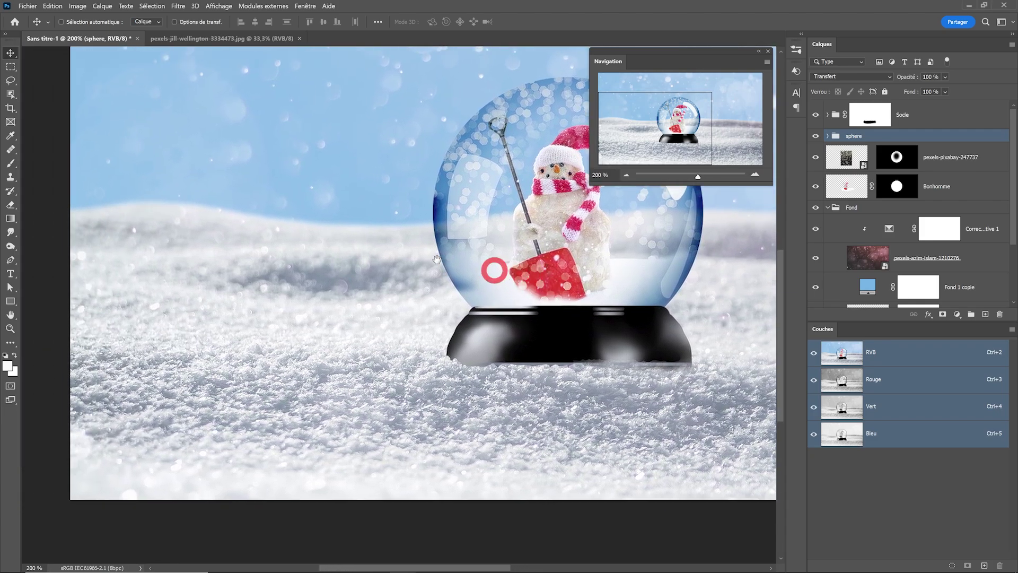
click(11, 81)
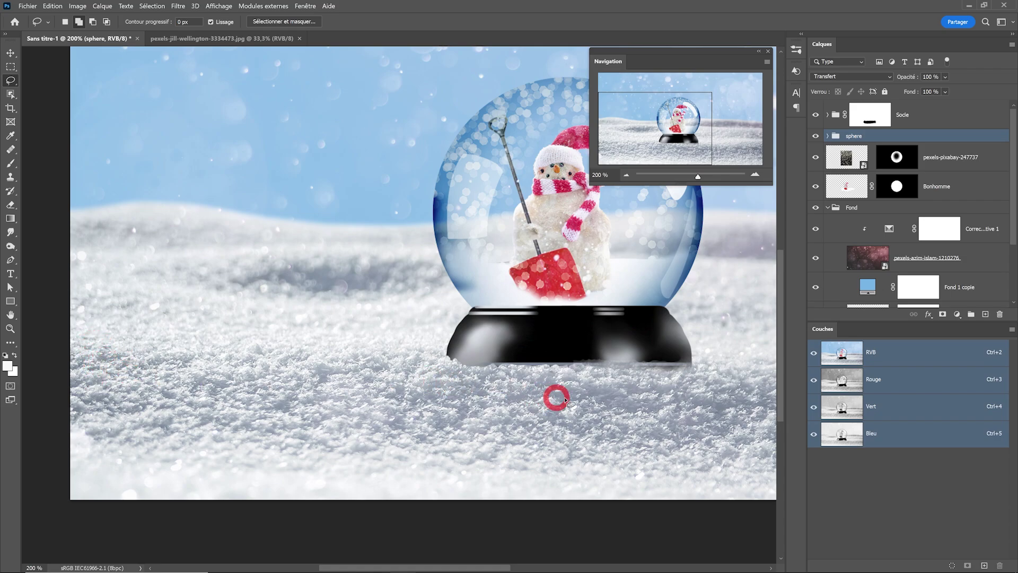
mouse_move(92, 359)
mouse_down()
mouse_move(118, 353)
mouse_move(253, 386)
mouse_move(114, 371)
mouse_up()
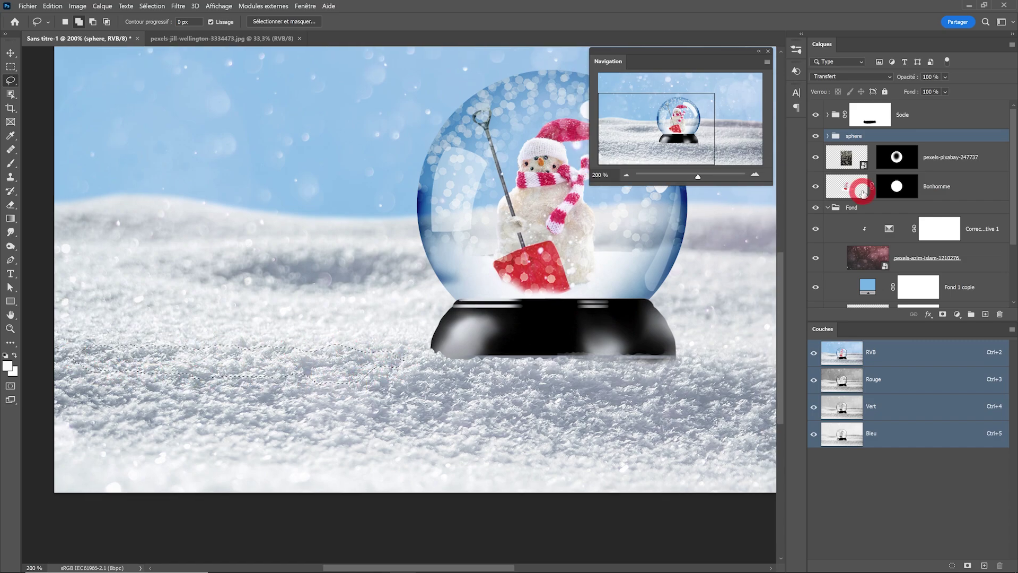
scroll(859, 189, down, 3)
click(869, 241)
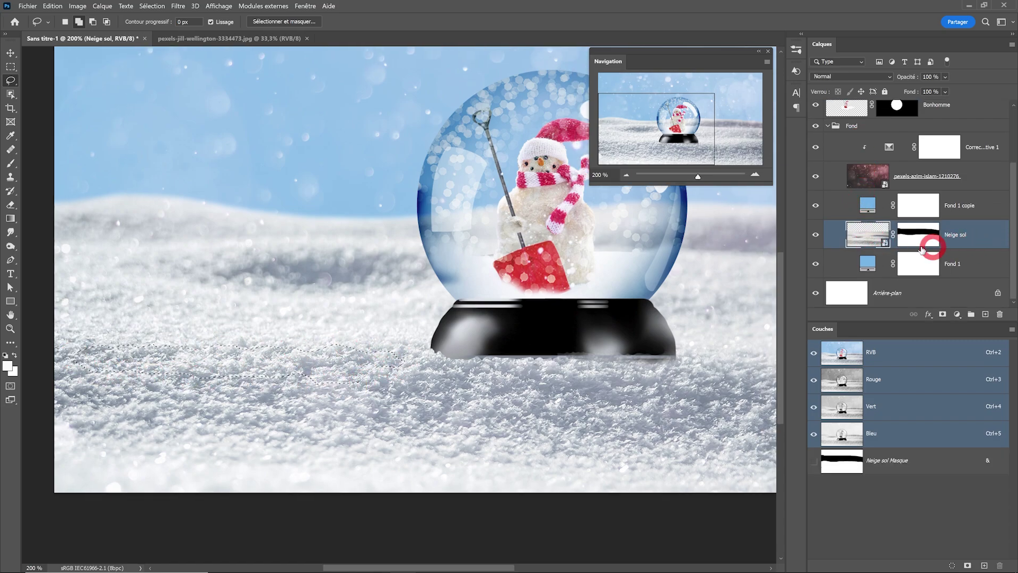
click(267, 23)
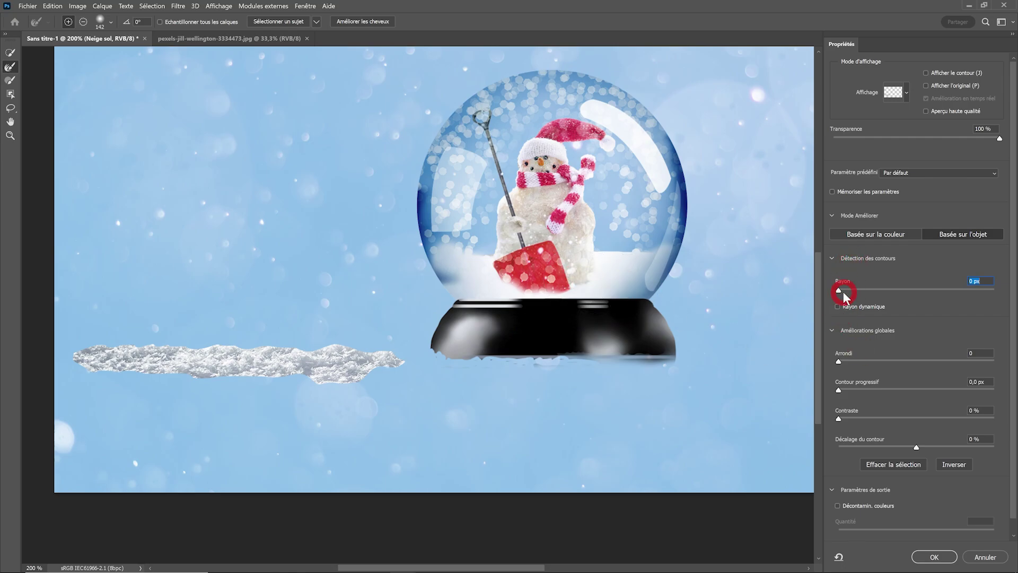
Step: Refine the snow strip selection's edges with a 24 px radius and 40% contrast
drag(839, 291, 908, 291)
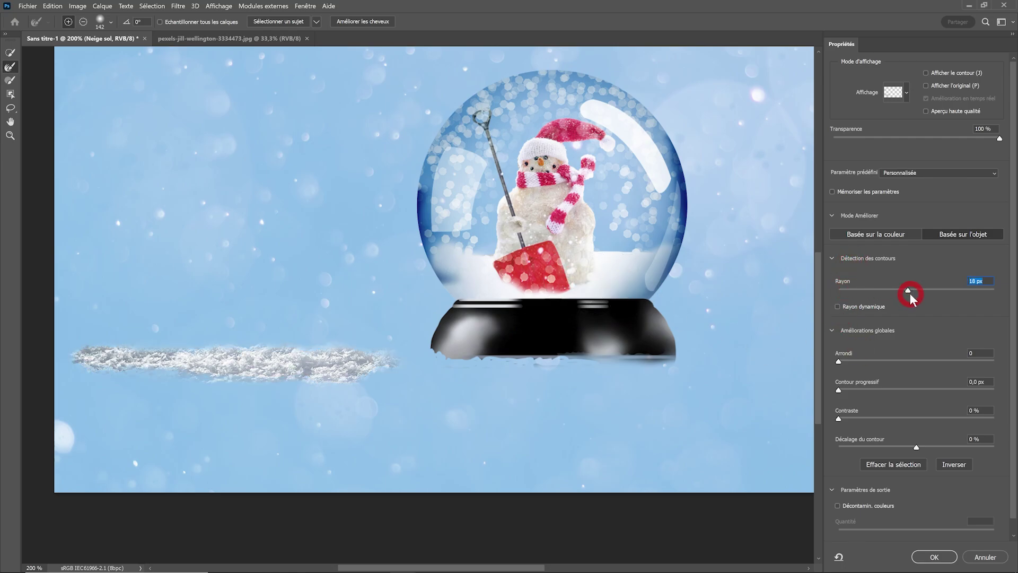
scroll(318, 392, up, 1)
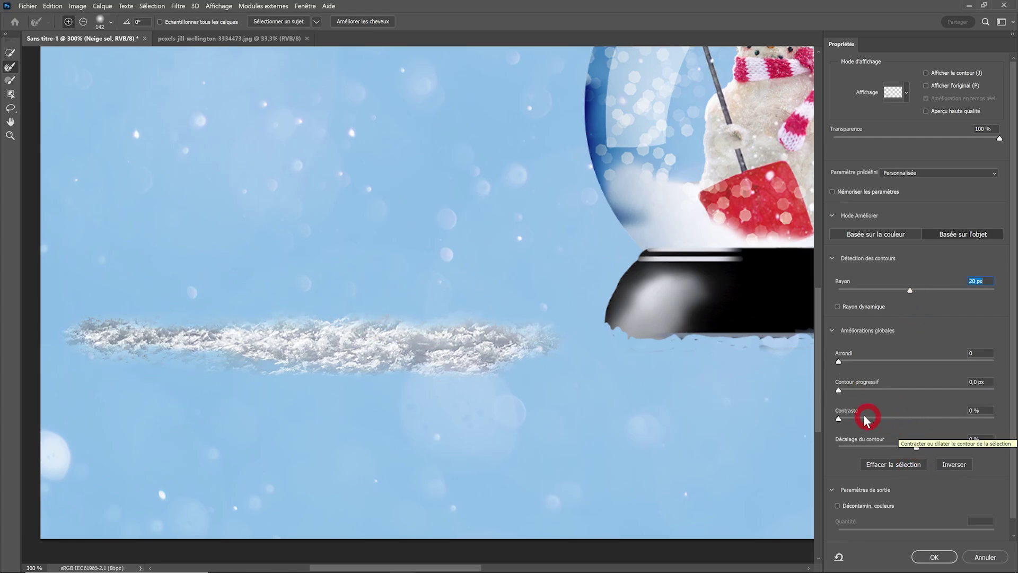
drag(866, 418, 902, 418)
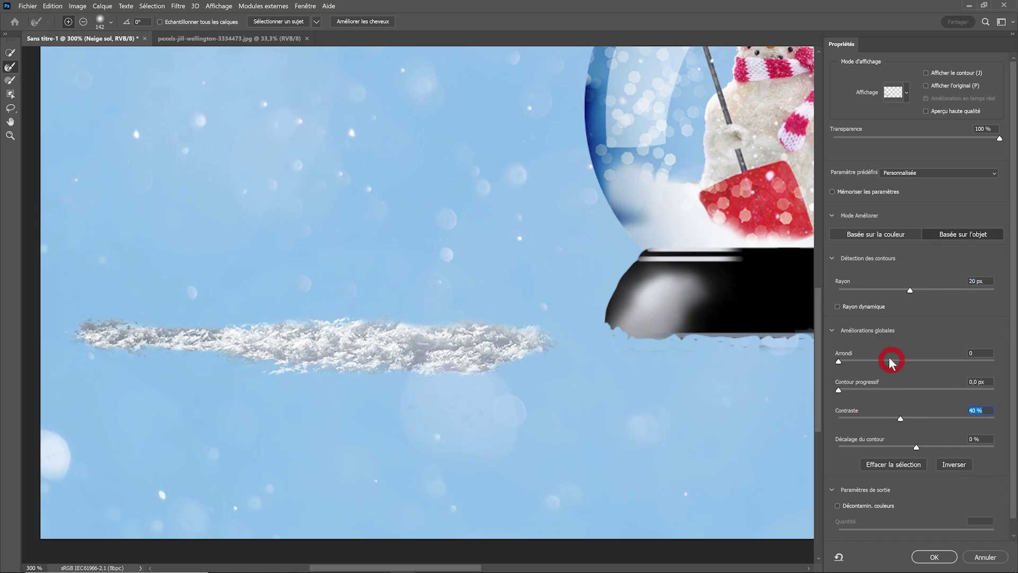
drag(910, 290, 913, 291)
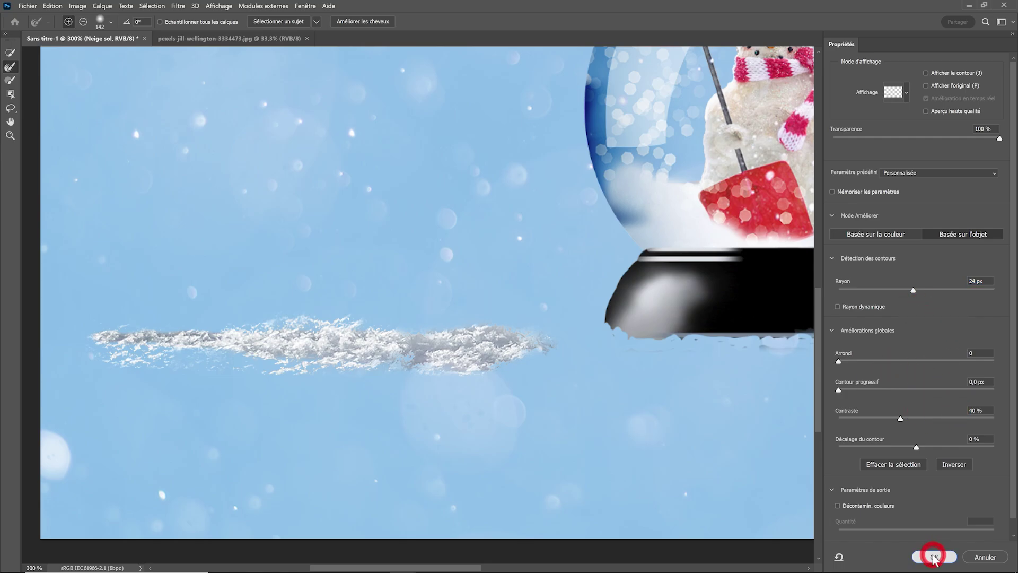
click(934, 557)
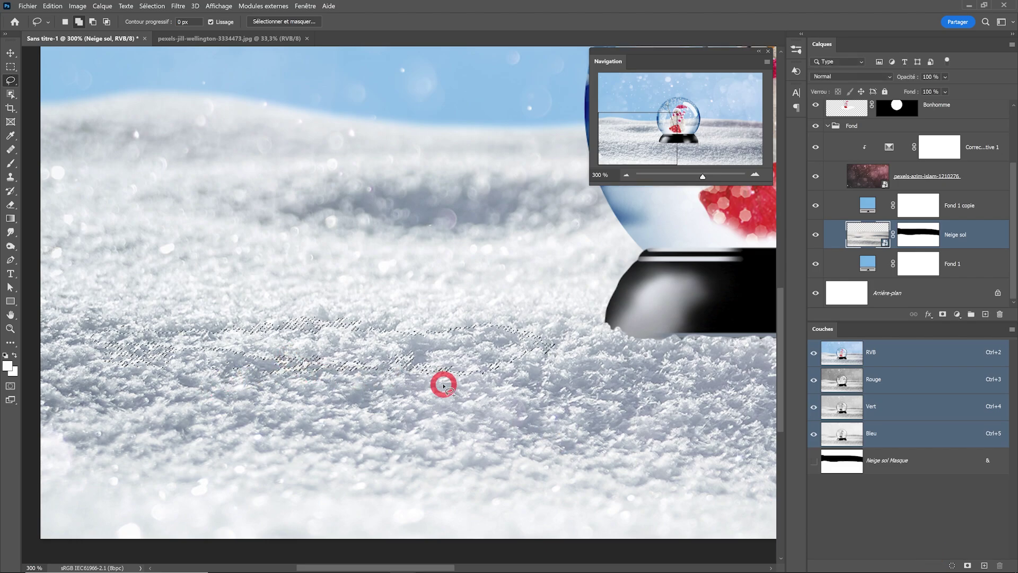
Step: Copy the merged snow strip and paste it onto a new layer above the sphere group
click(55, 7)
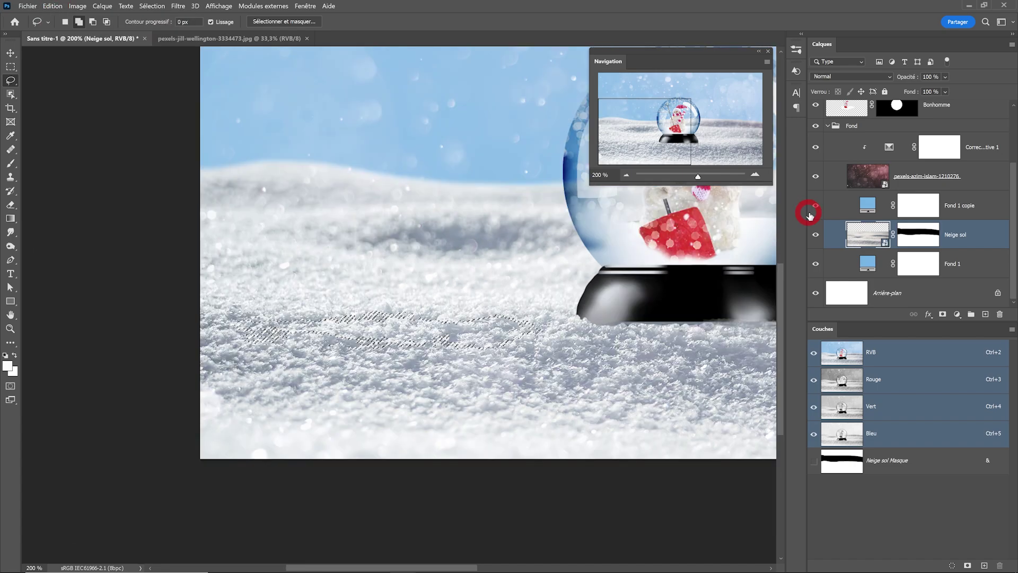
scroll(809, 212, up, 3)
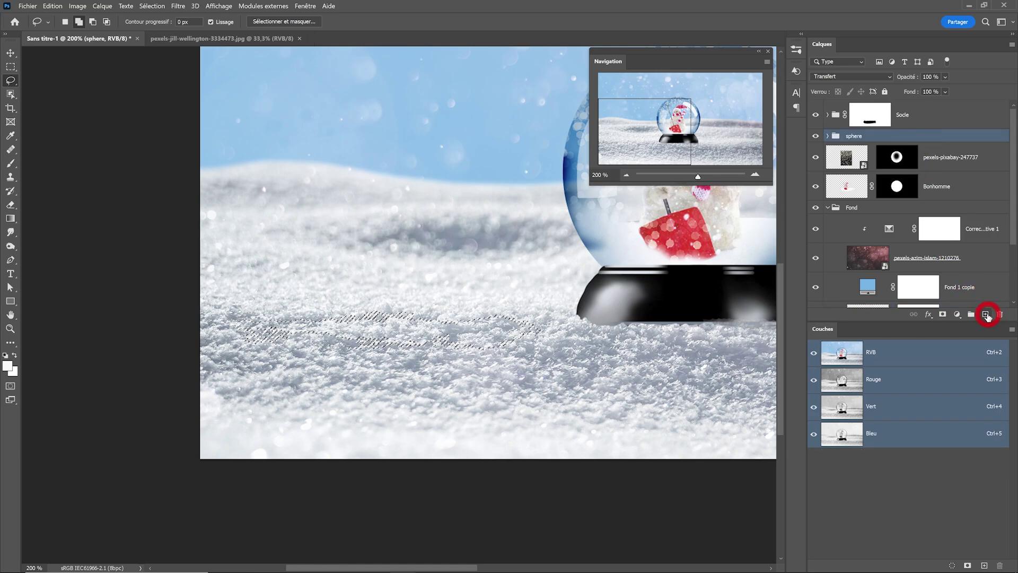
click(986, 313)
click(53, 6)
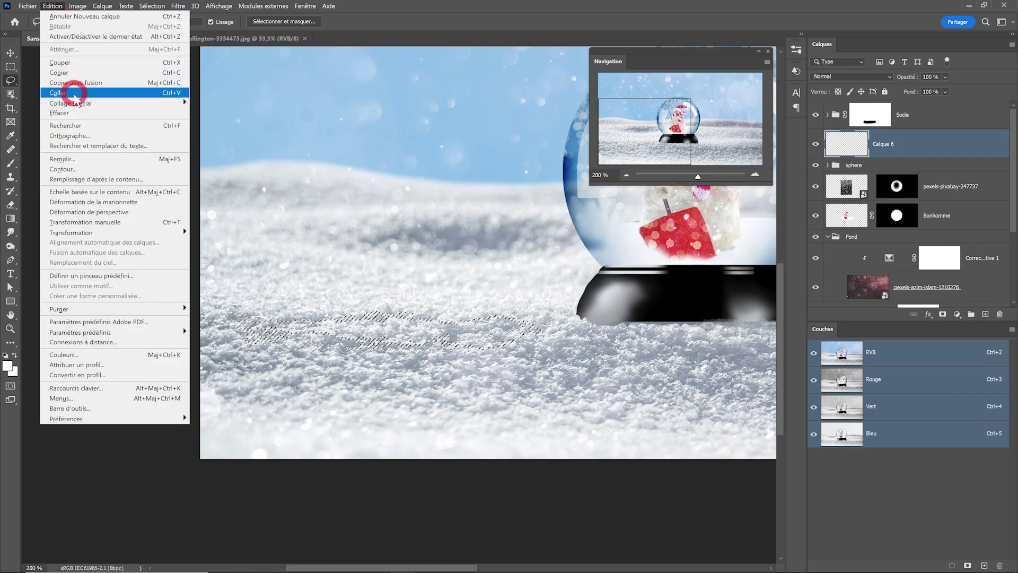
click(101, 125)
Step: Move the snow strip to the globe's top, shrink it, and warp it with the Arche preset
click(11, 52)
mouse_move(391, 338)
mouse_down()
mouse_move(400, 192)
mouse_move(478, 182)
mouse_move(352, 237)
mouse_move(477, 246)
mouse_up()
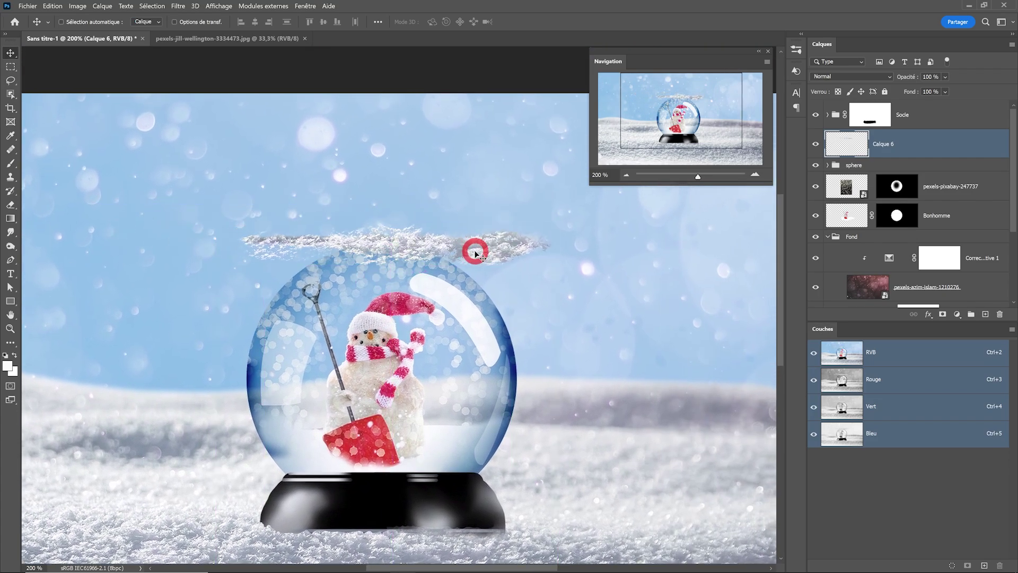
key(ctrl+t)
drag(548, 227, 503, 225)
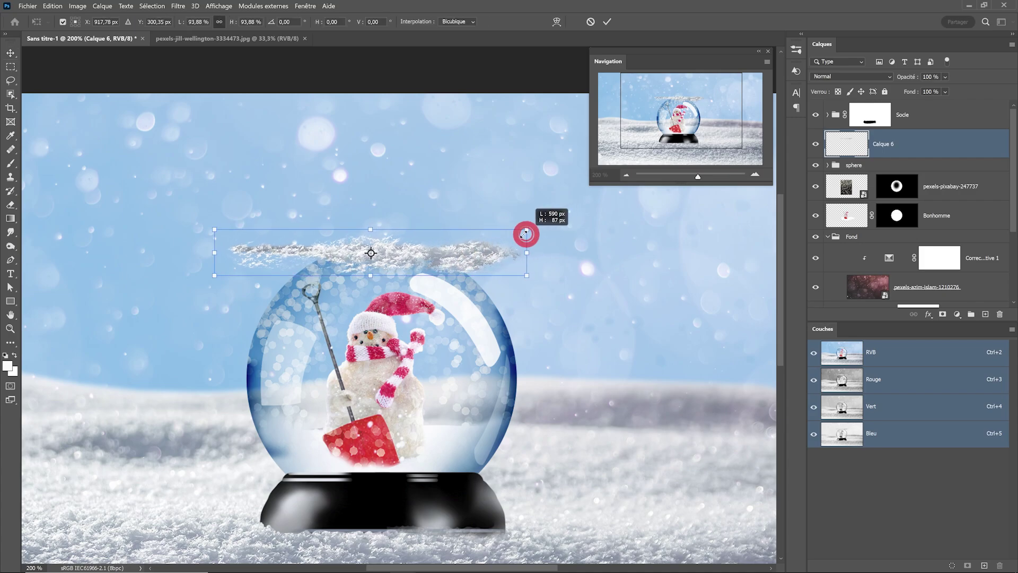
click(557, 22)
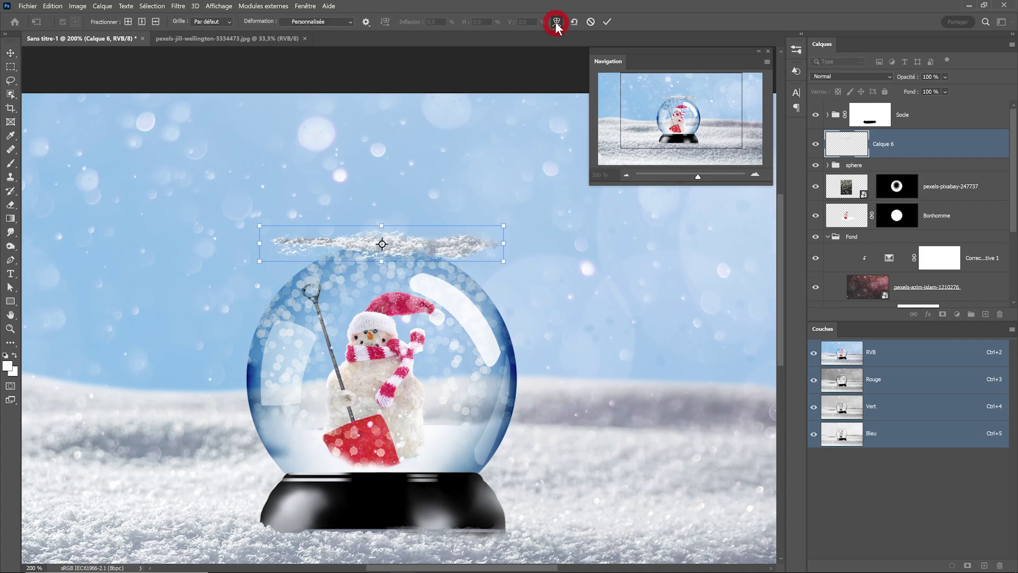
click(314, 24)
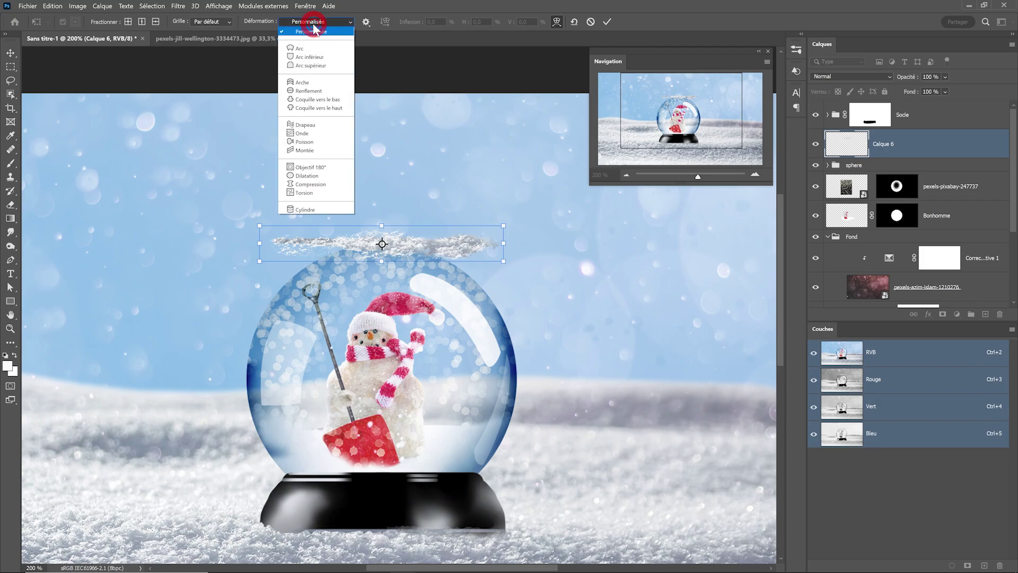
click(302, 82)
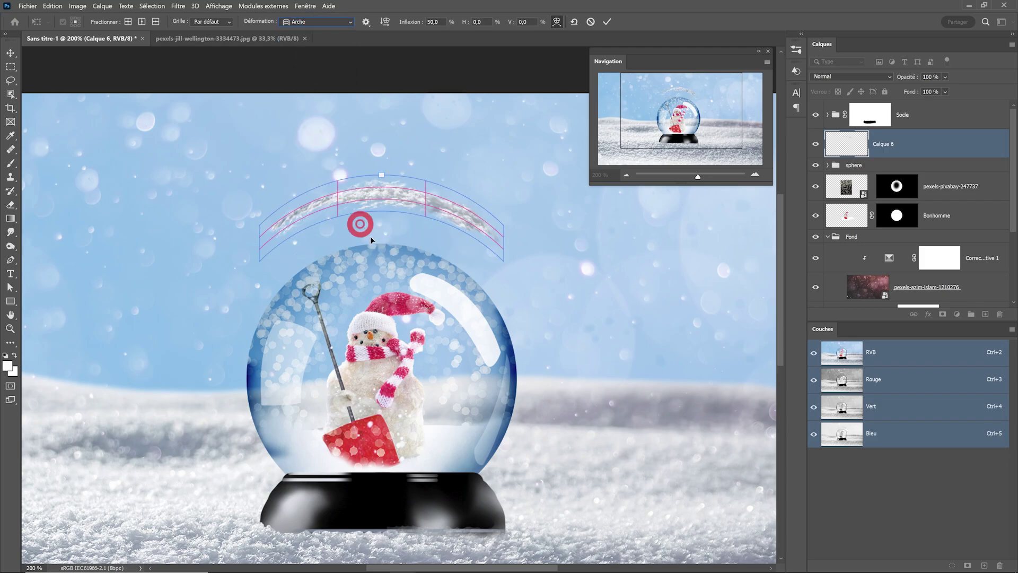
mouse_move(370, 236)
mouse_down()
mouse_move(396, 243)
mouse_move(384, 229)
mouse_move(394, 253)
mouse_up()
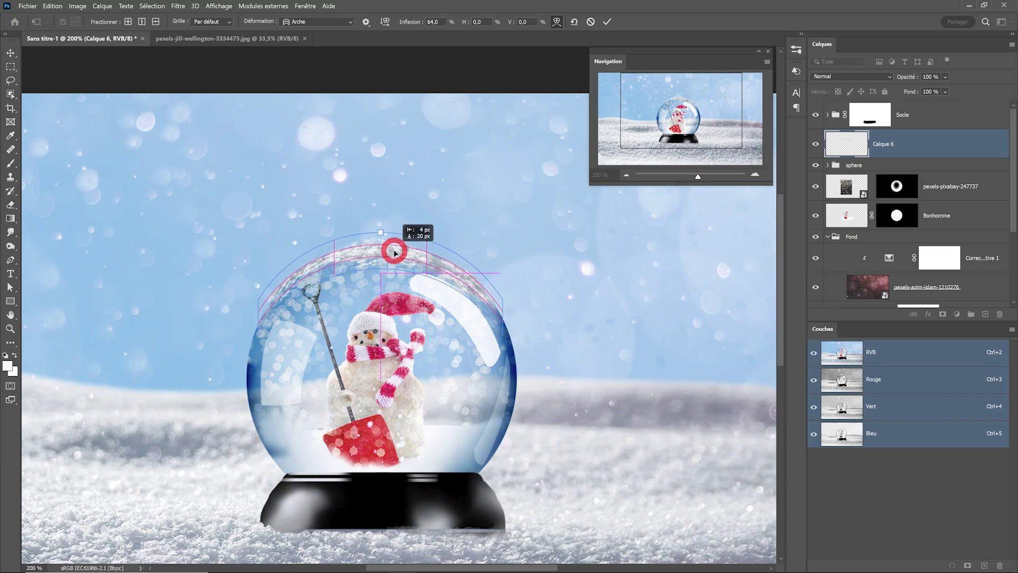
click(606, 25)
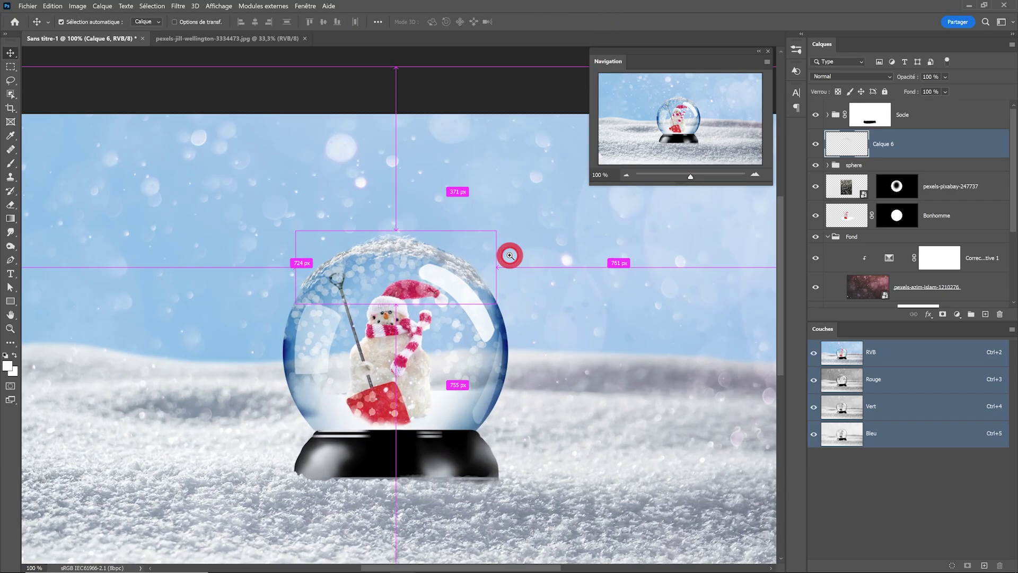
Step: Refine a second Neige sol snow strip's edges to 38% contrast and 18 px radius
scroll(461, 313, down, 3)
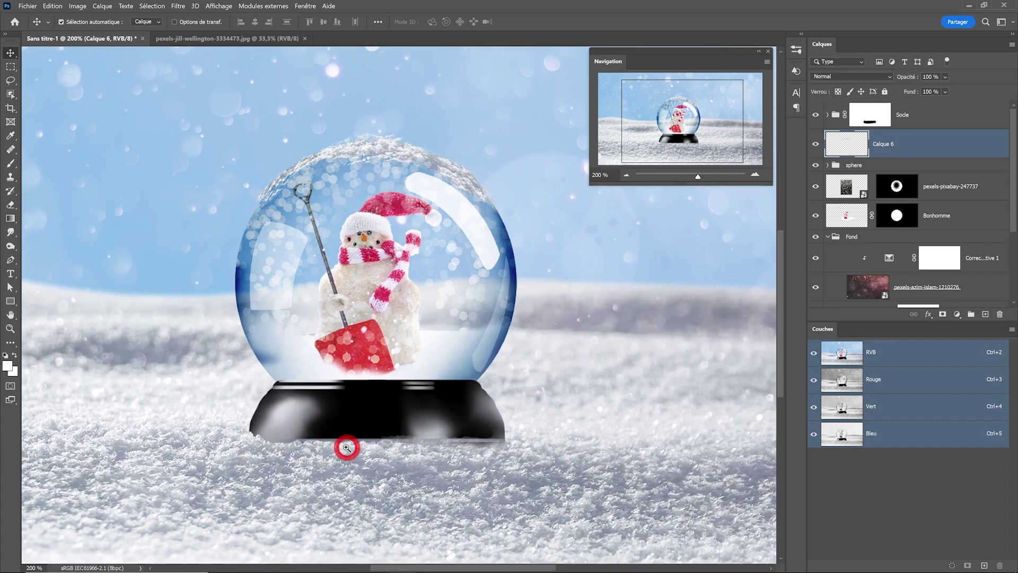
scroll(347, 448, up, 1)
scroll(533, 437, down, 1)
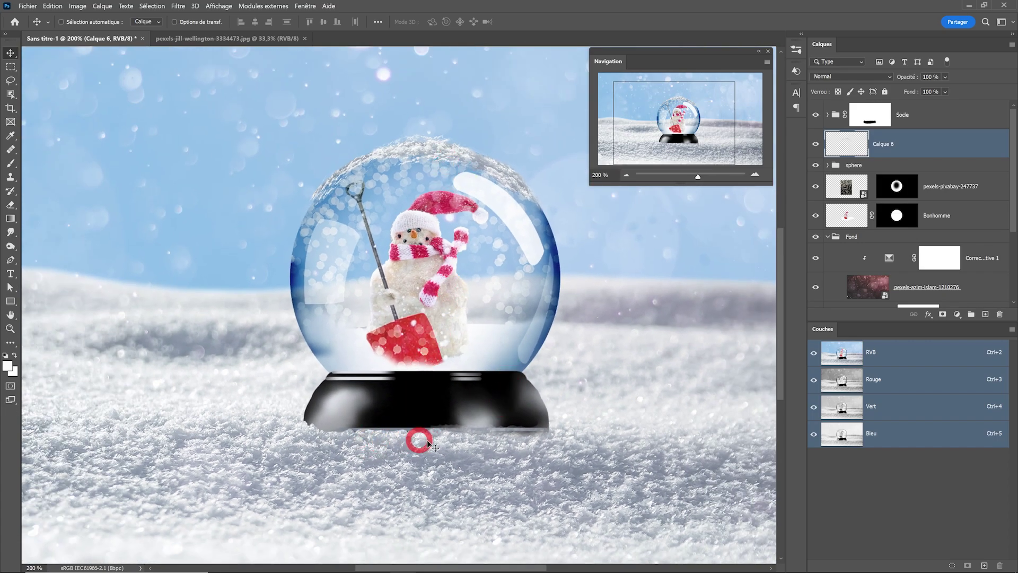
drag(356, 416, 483, 357)
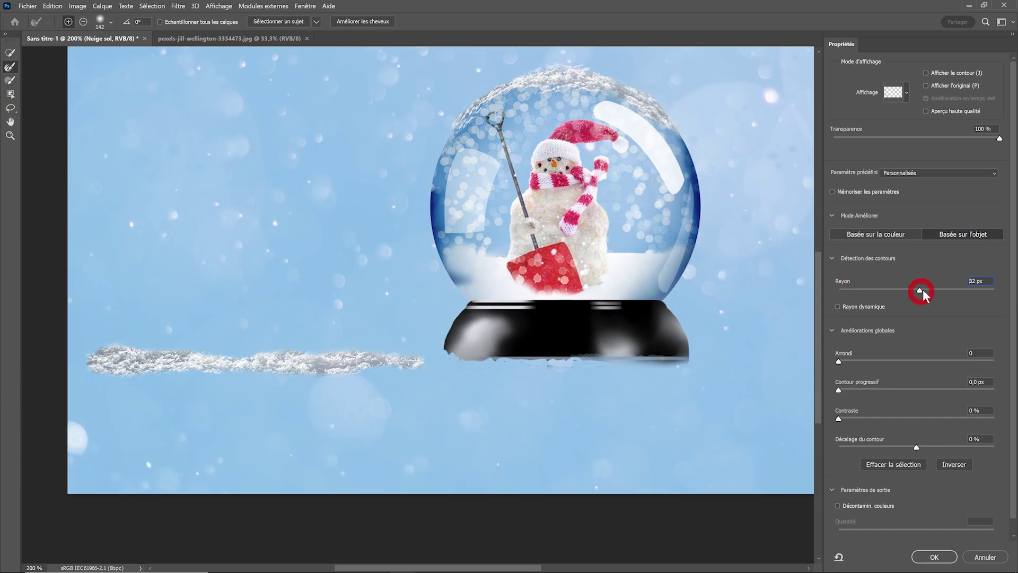
drag(839, 418, 899, 419)
drag(920, 291, 908, 292)
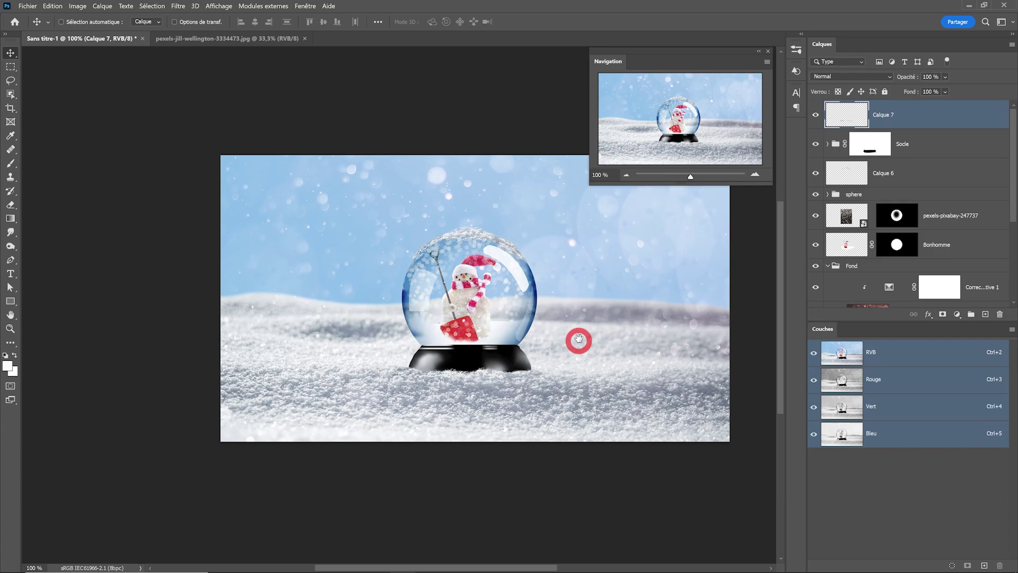
drag(578, 340, 466, 342)
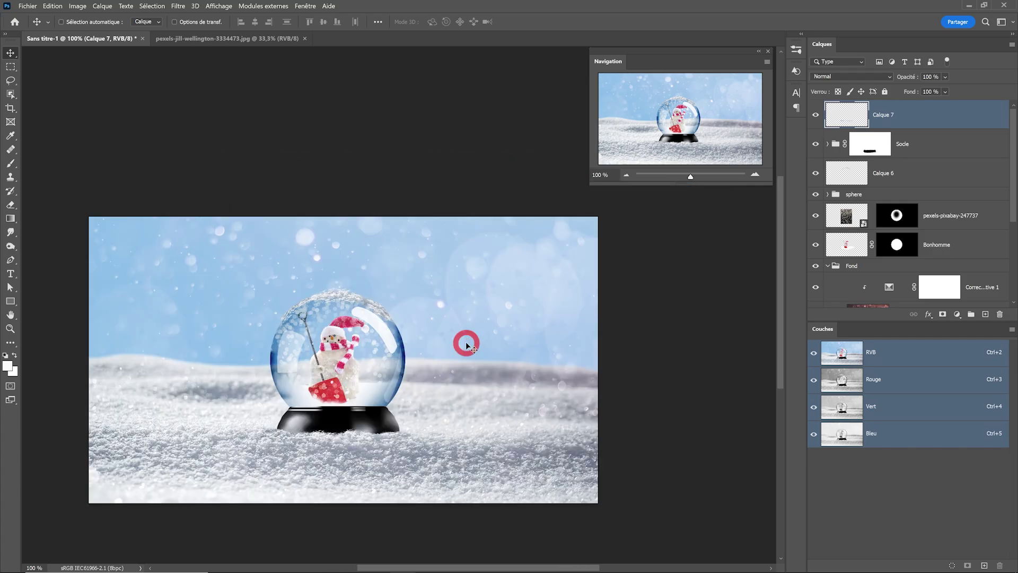